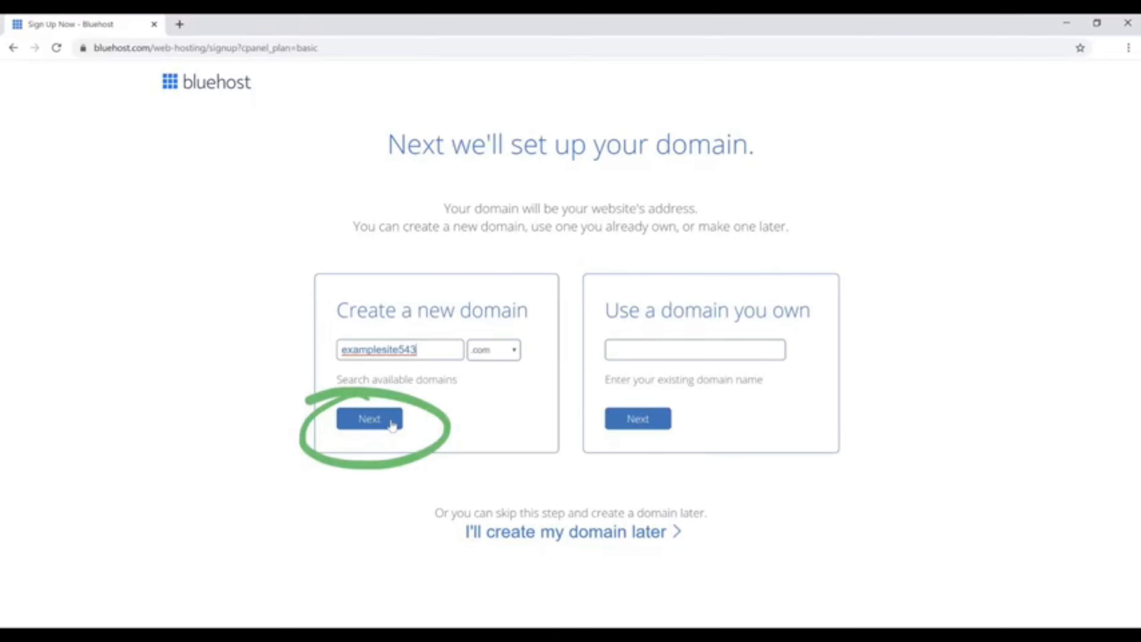
# Submit examplesite543 with the .com extension as the new domain for the hosting signup.
pyautogui.click(370, 419)
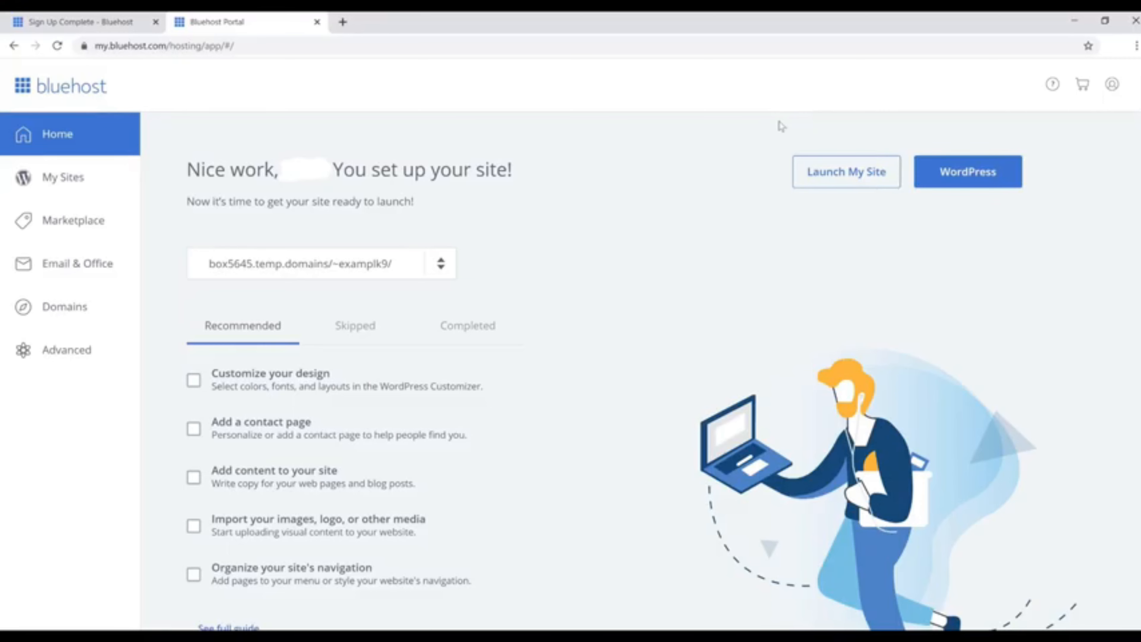
# Log into WordPress for the Welcome site from the hosting account's list of sites.
pyautogui.click(51, 180)
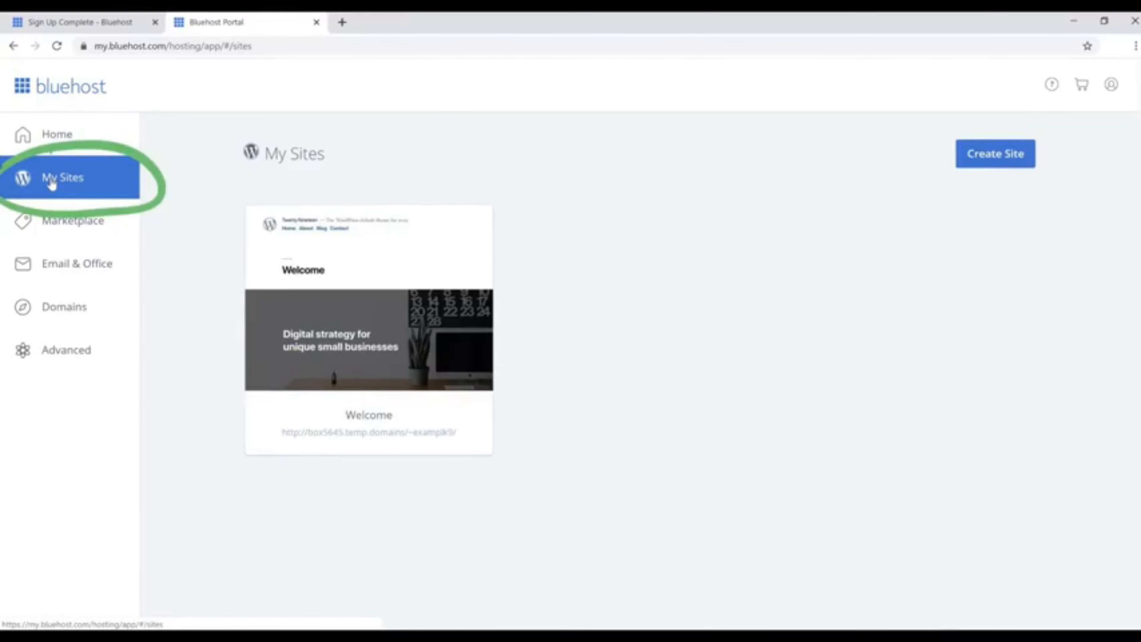
pyautogui.moveTo(375, 342)
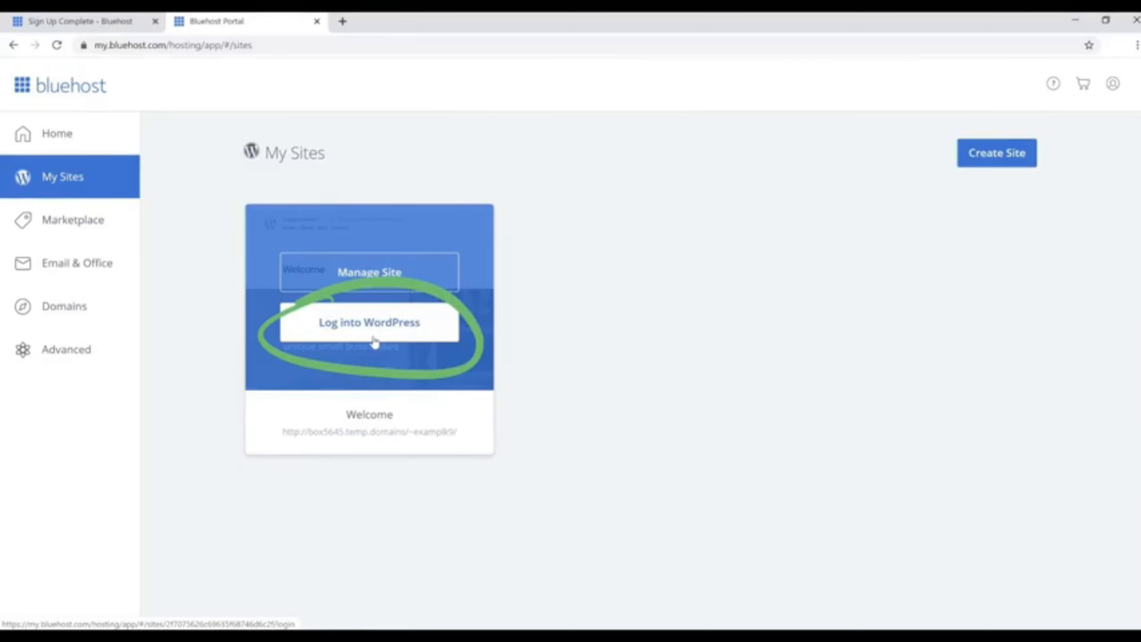
pyautogui.click(375, 341)
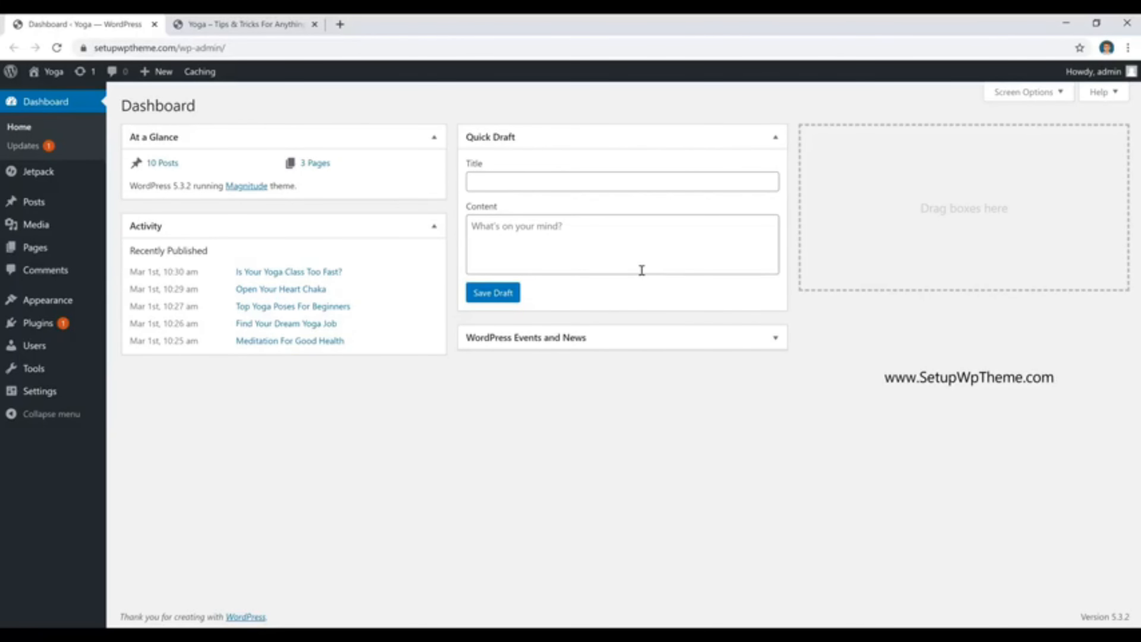
# Switch to the live Yoga site and examine its homepage layout, post list and sidebar.
pyautogui.click(244, 26)
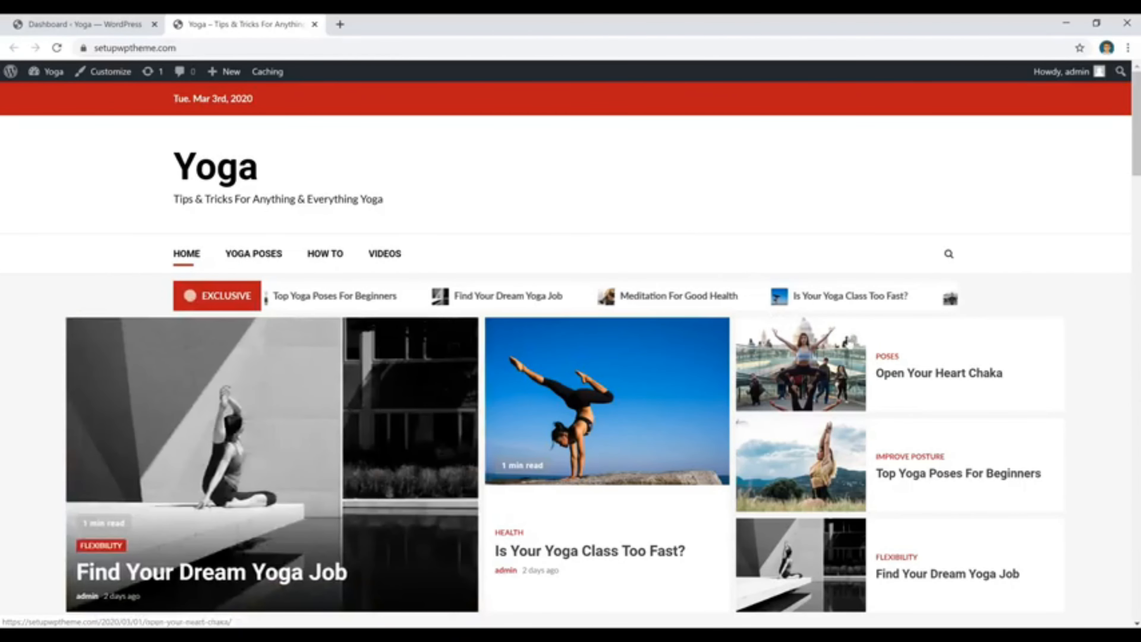
pyautogui.scroll(-12, 782, 366)
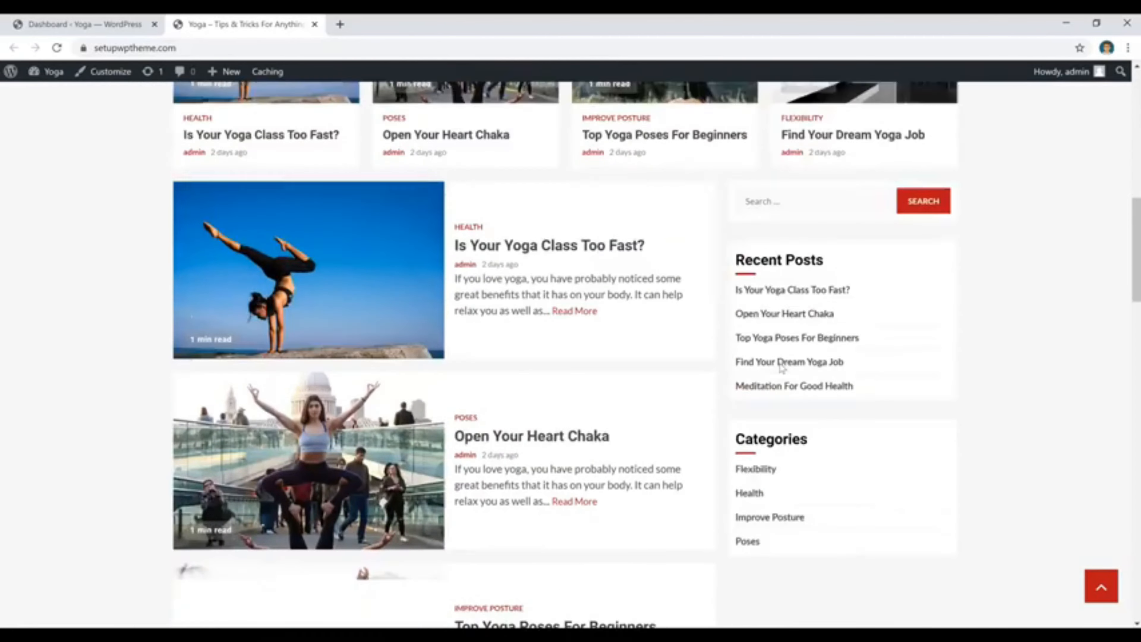
pyautogui.scroll(-10, 782, 367)
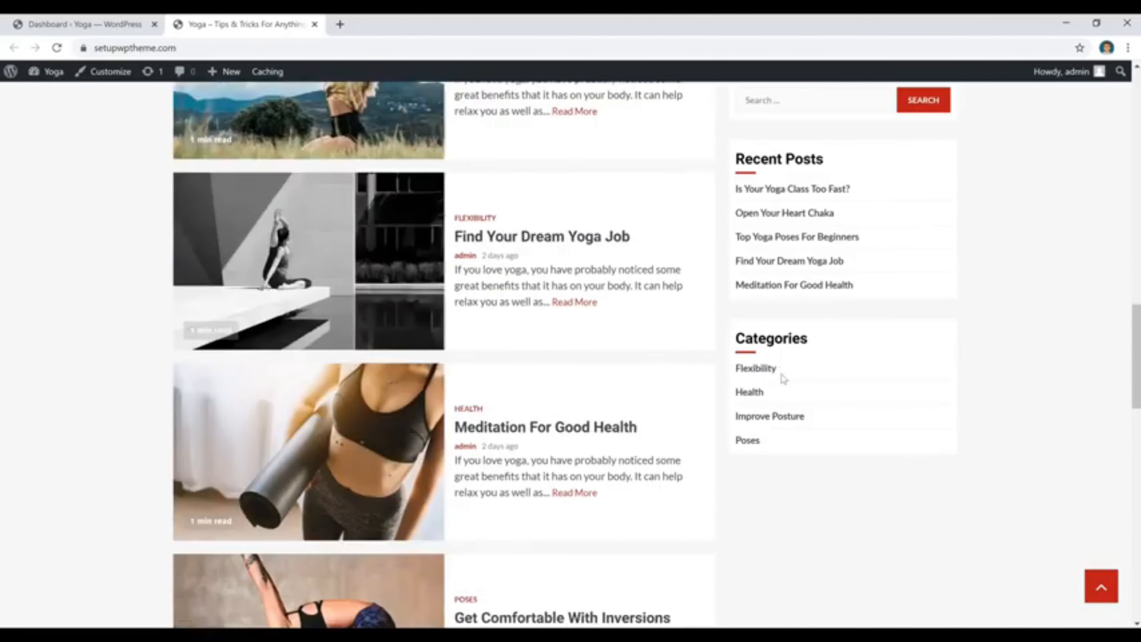
pyautogui.scroll(-3, 784, 379)
pyautogui.scroll(1, 996, 415)
pyautogui.scroll(20, 1003, 419)
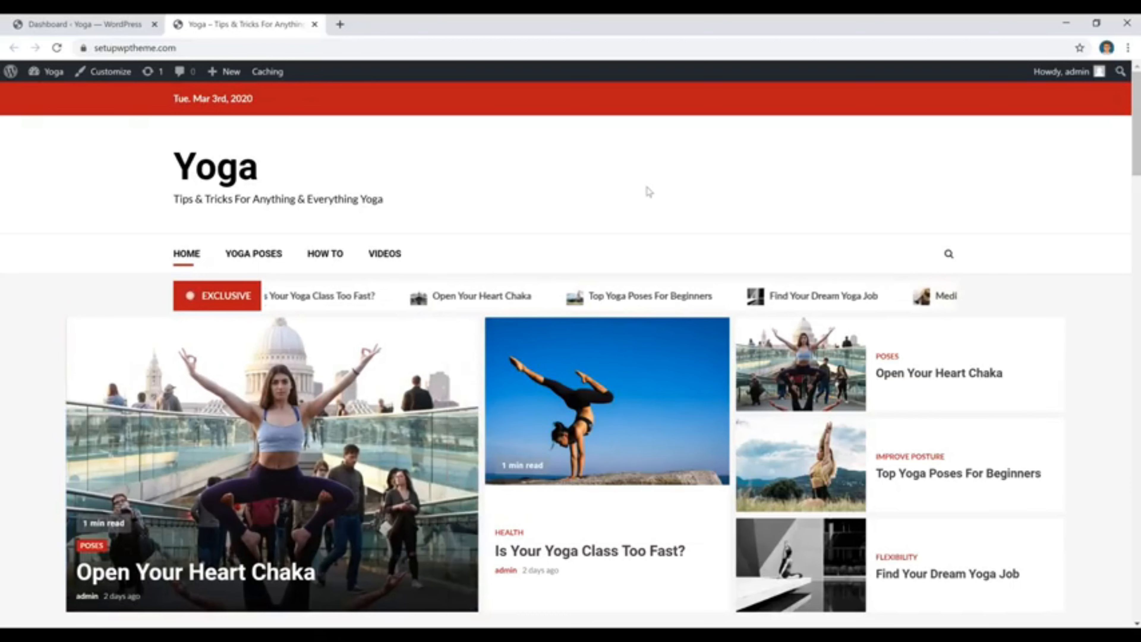
# Return from the live site to its dashboard and open the page for adding new themes.
pyautogui.moveTo(41, 79)
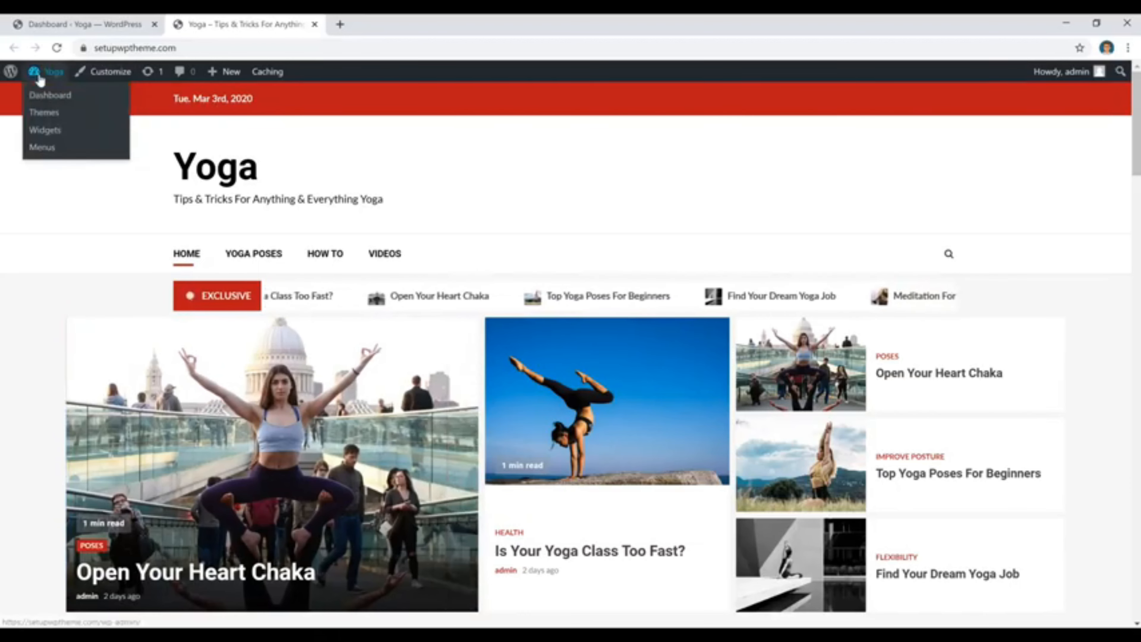
pyautogui.click(40, 99)
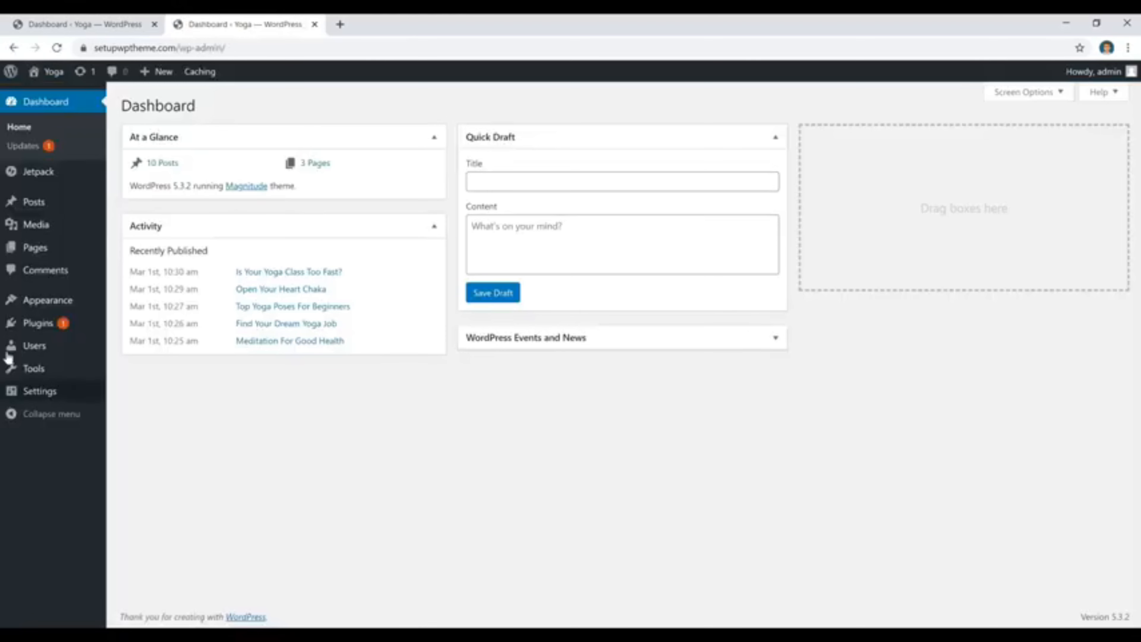
pyautogui.moveTo(47, 300)
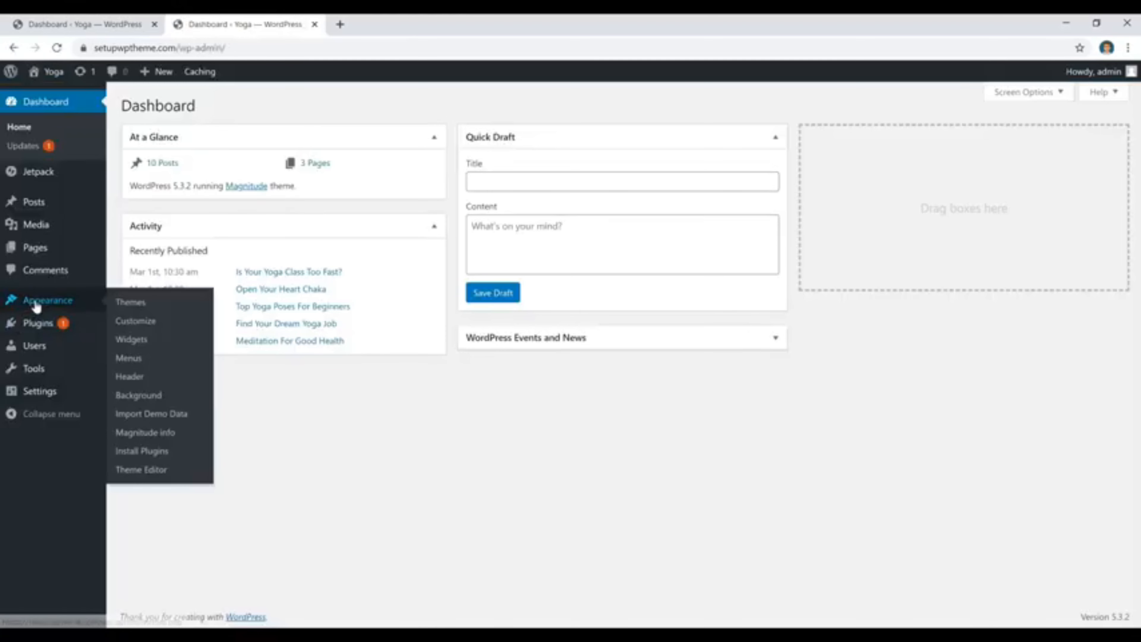
pyautogui.click(129, 307)
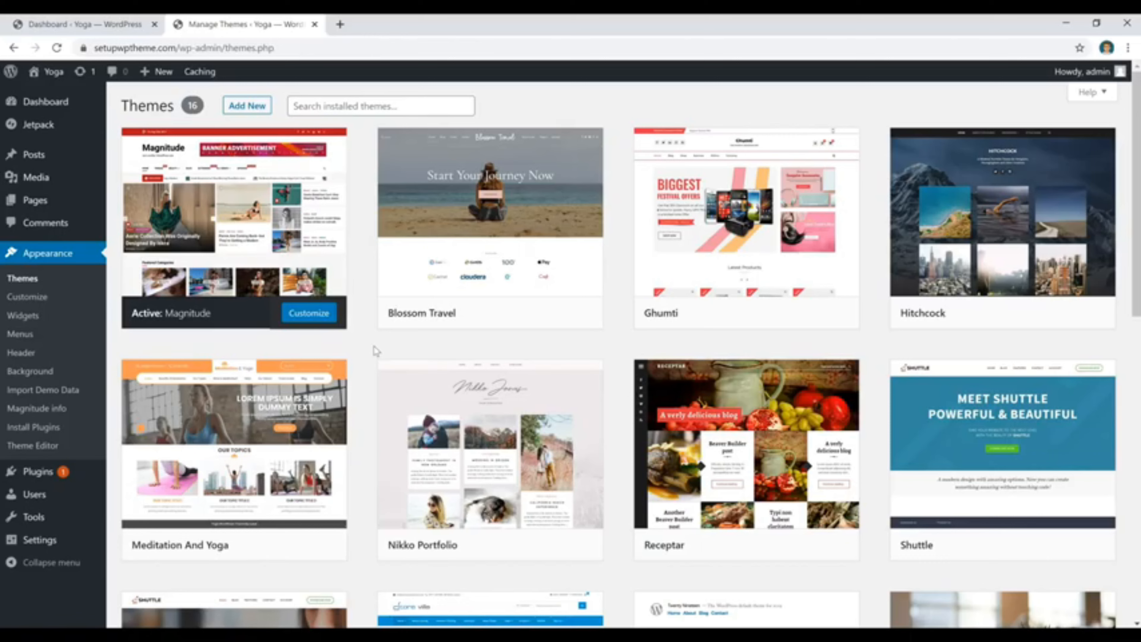
pyautogui.click(258, 110)
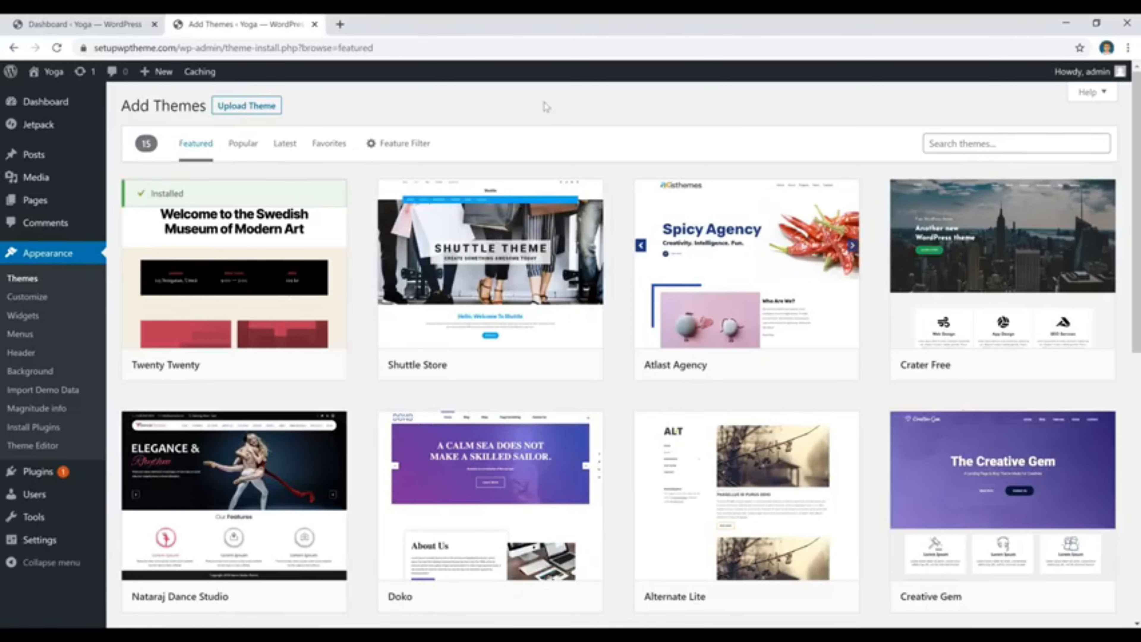
# Browse the popular and latest themes and examine the subject, feature and layout filter options.
pyautogui.click(243, 143)
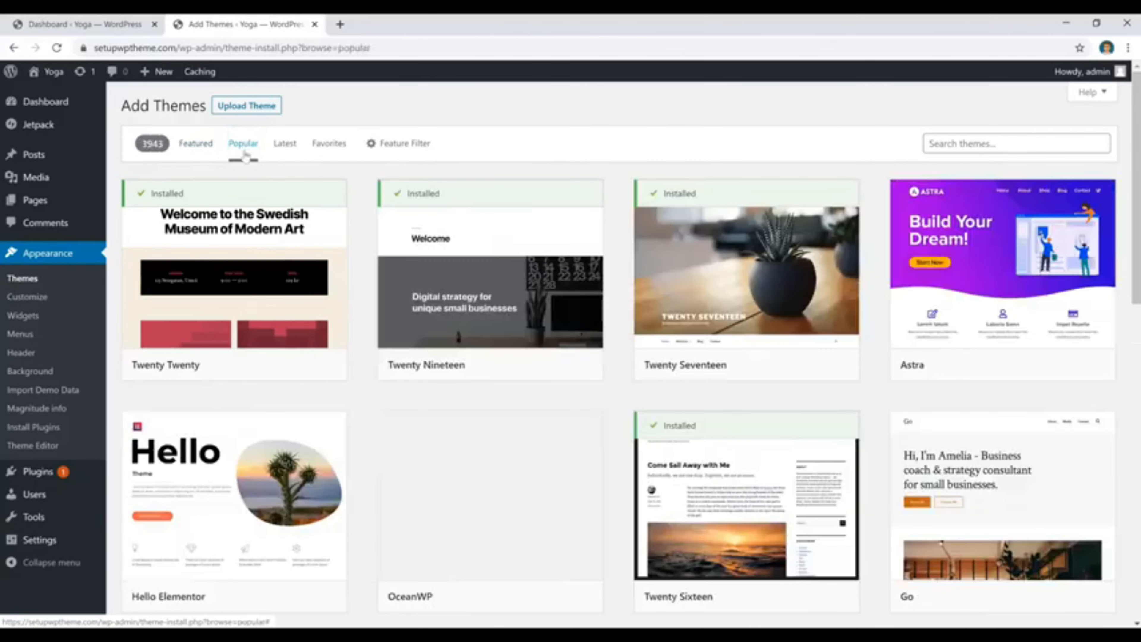
pyautogui.click(288, 152)
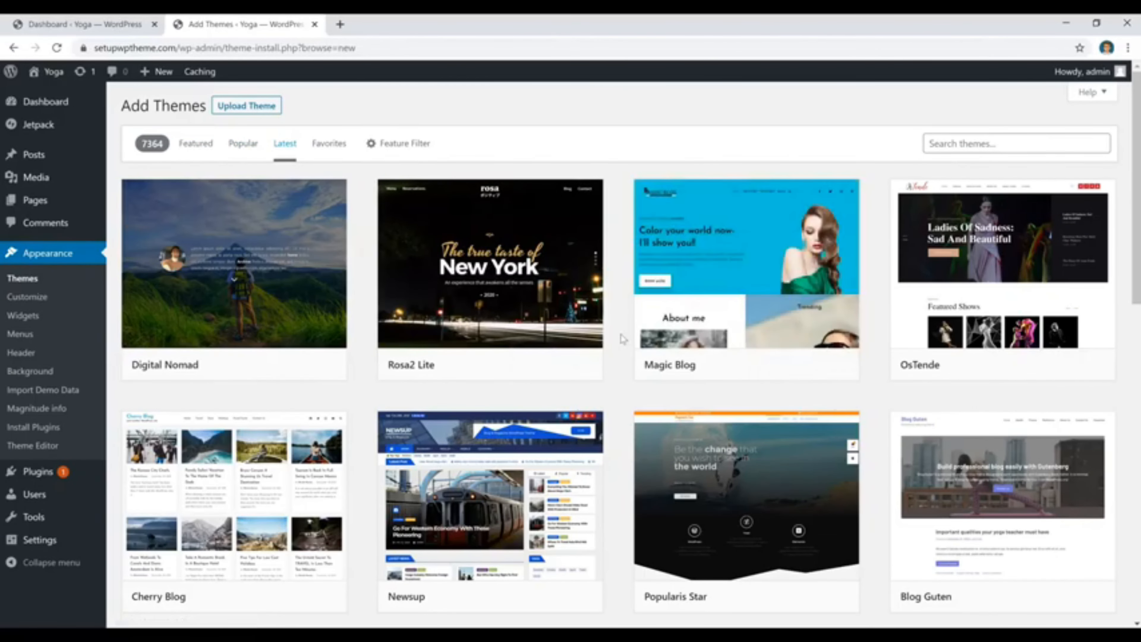
pyautogui.scroll(-10, 622, 339)
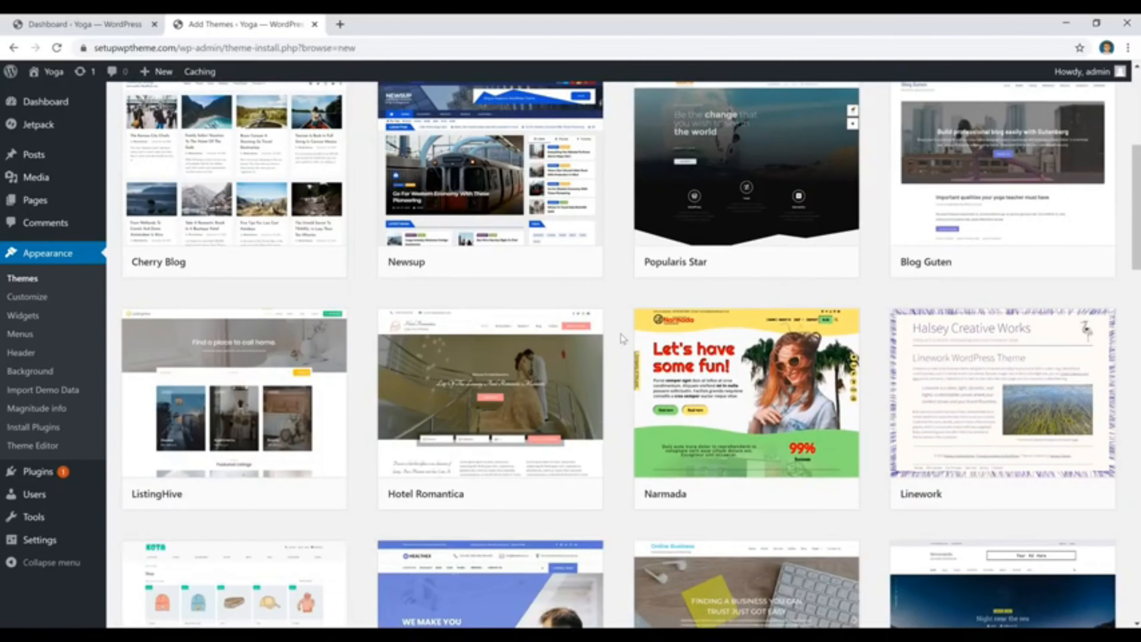
pyautogui.scroll(-15, 623, 339)
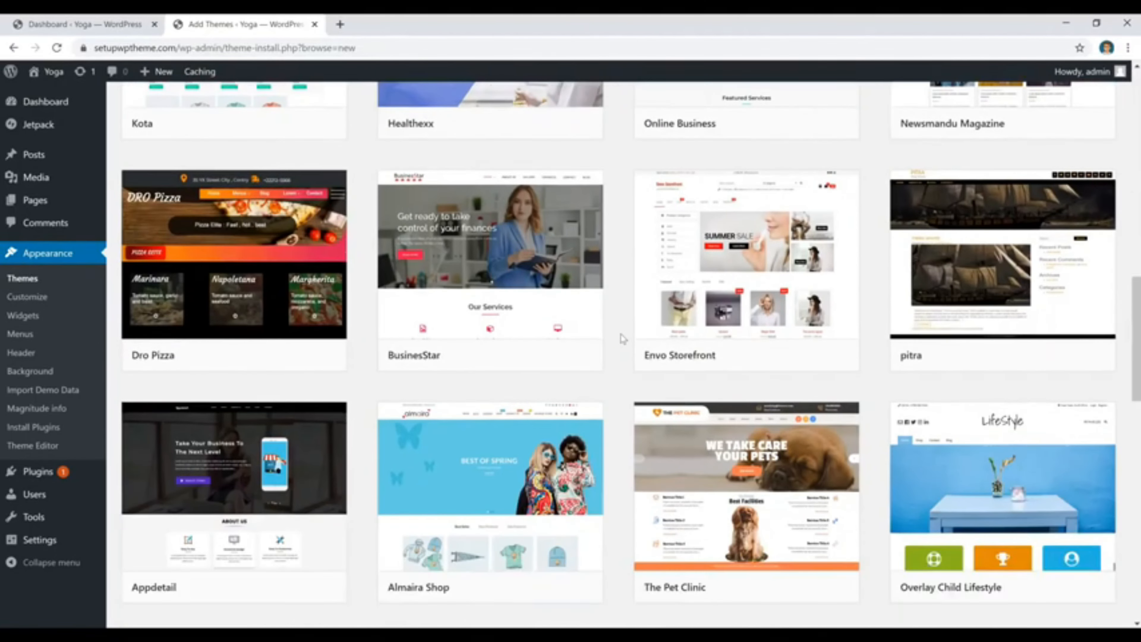
pyautogui.scroll(12, 623, 339)
pyautogui.scroll(10, 515, 167)
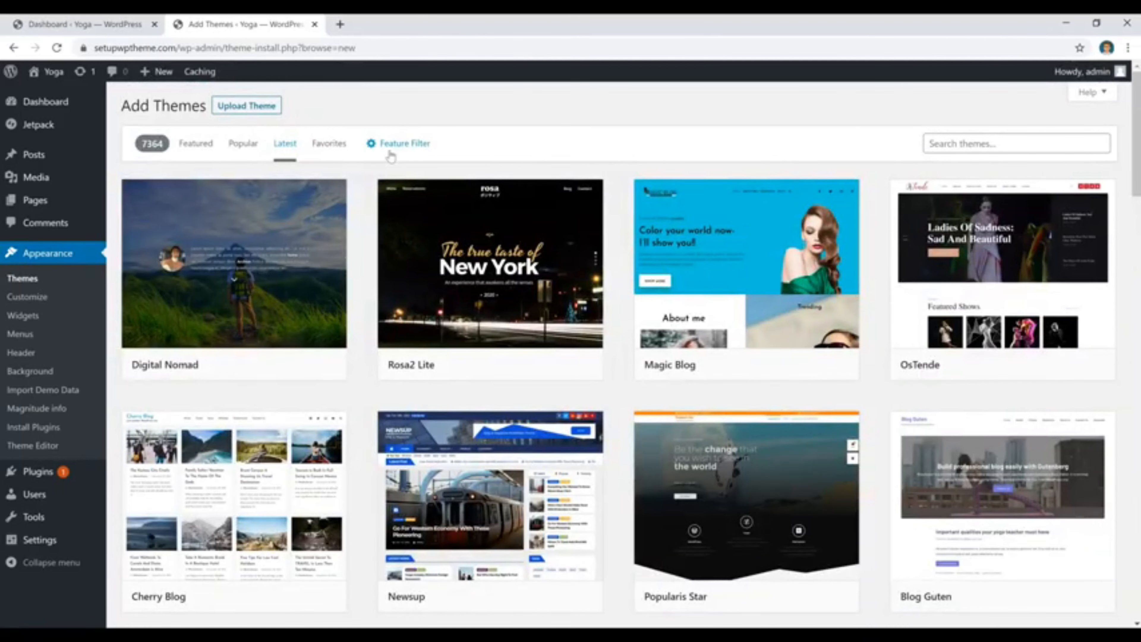
pyautogui.click(397, 144)
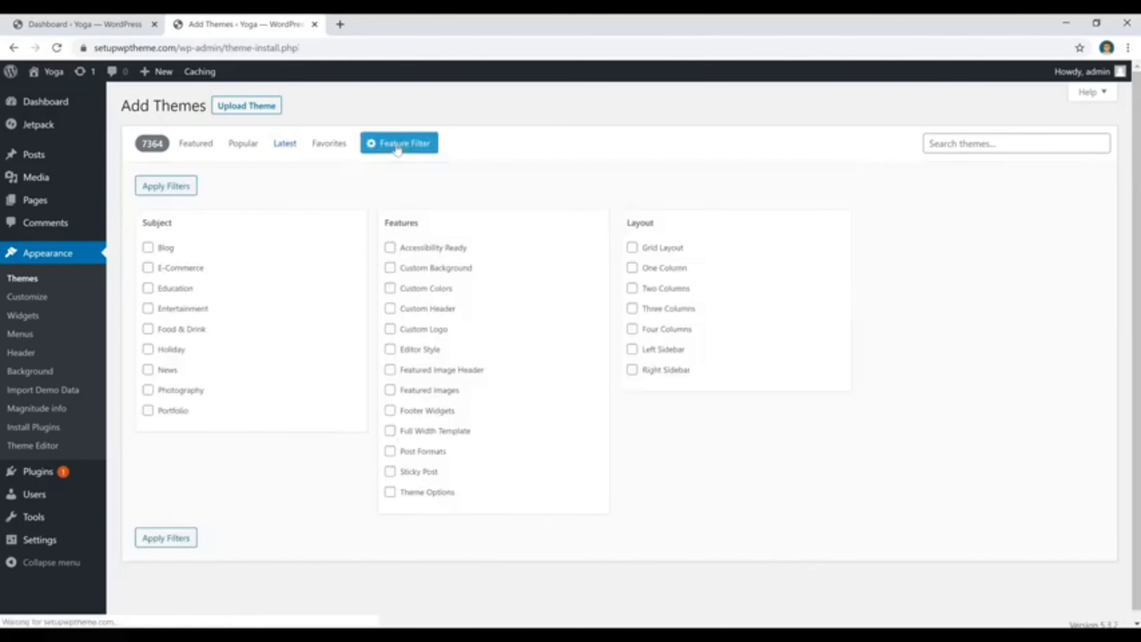
pyautogui.click(307, 527)
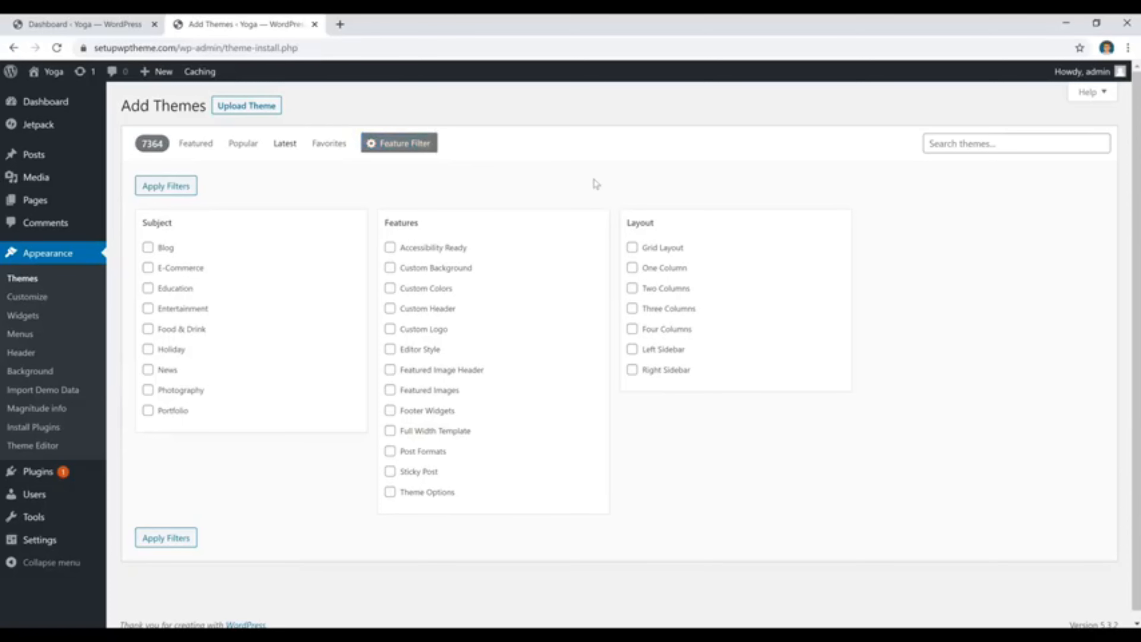
# Search the theme library for "magnitude" and activate the Magnitude theme.
pyautogui.click(1036, 143)
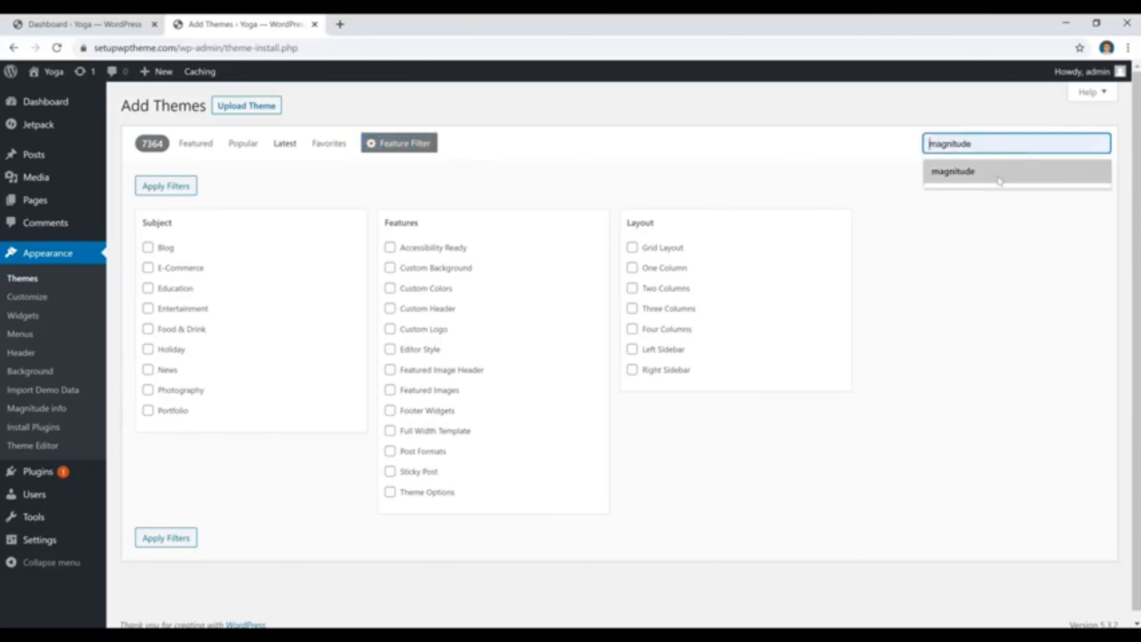
pyautogui.click(992, 178)
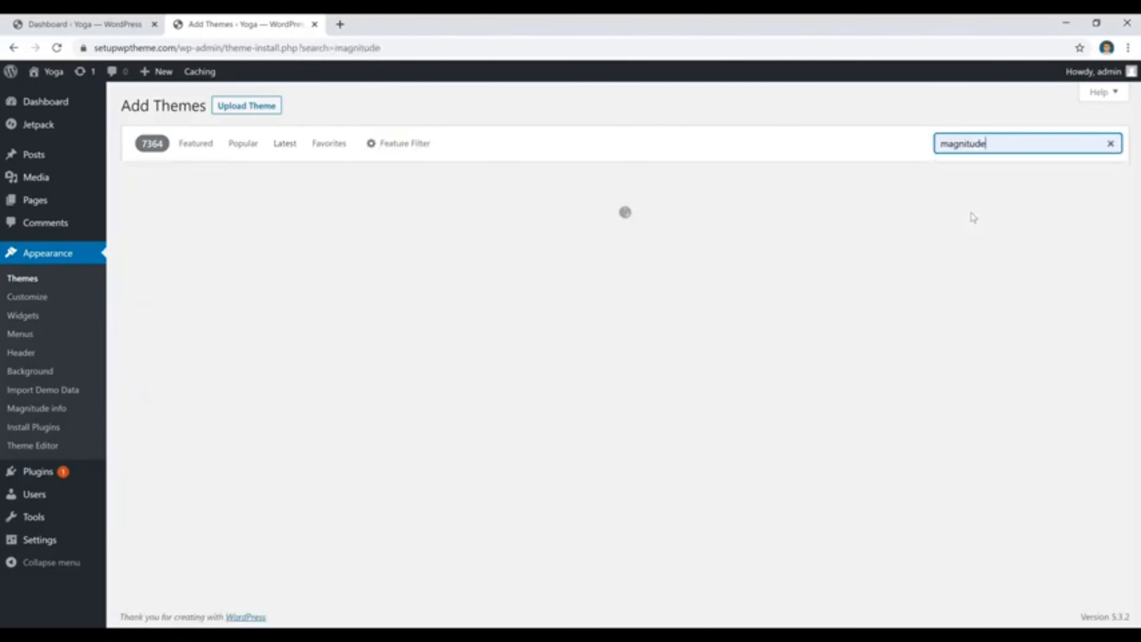
pyautogui.moveTo(212, 205)
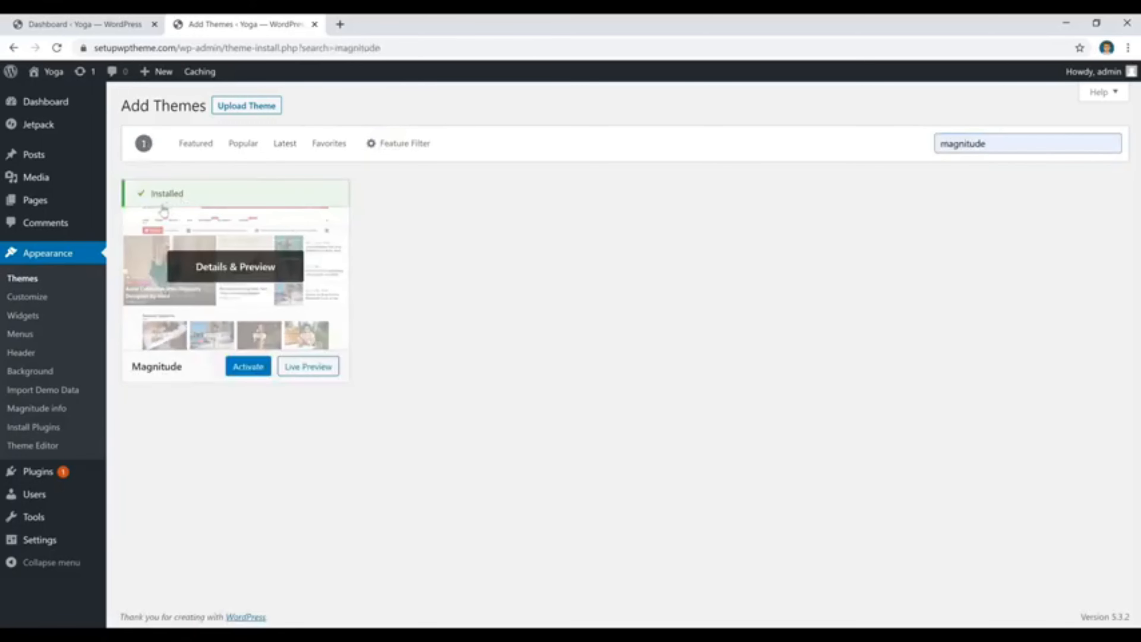
pyautogui.click(251, 374)
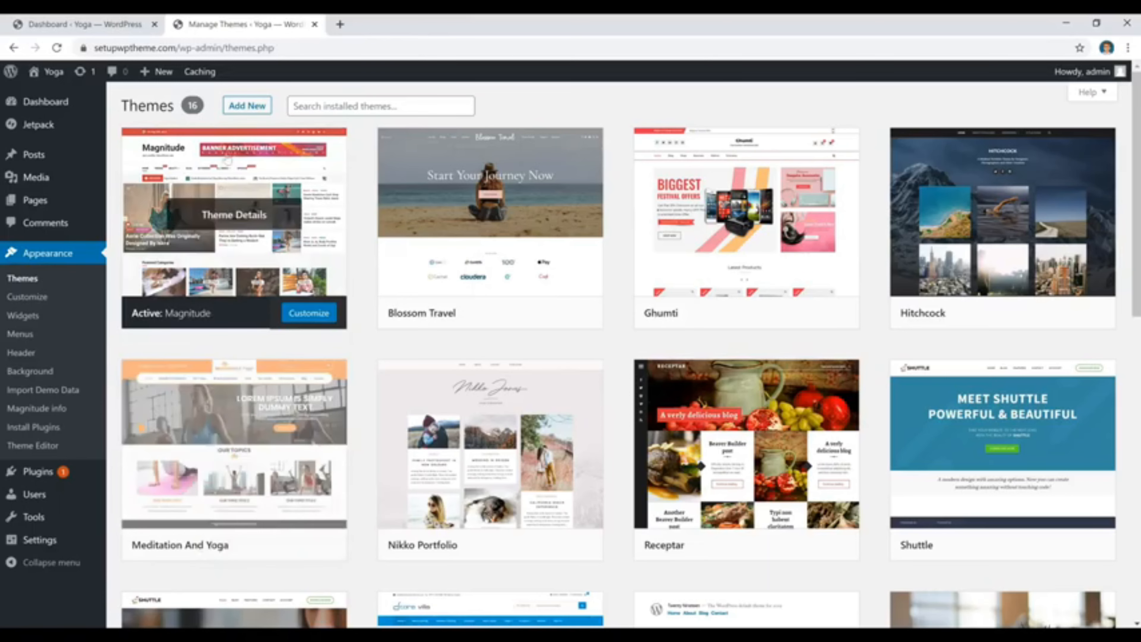
# Reopen the theme library and look through the popular themes, checking the install option on Twenty Fifteen.
pyautogui.click(246, 106)
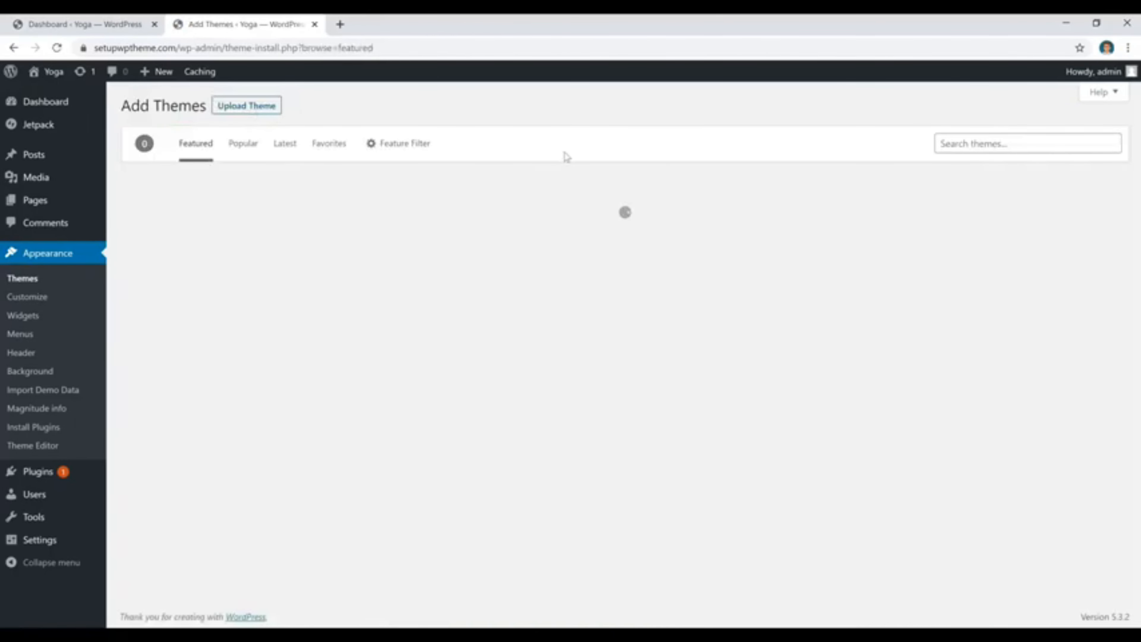
pyautogui.click(242, 152)
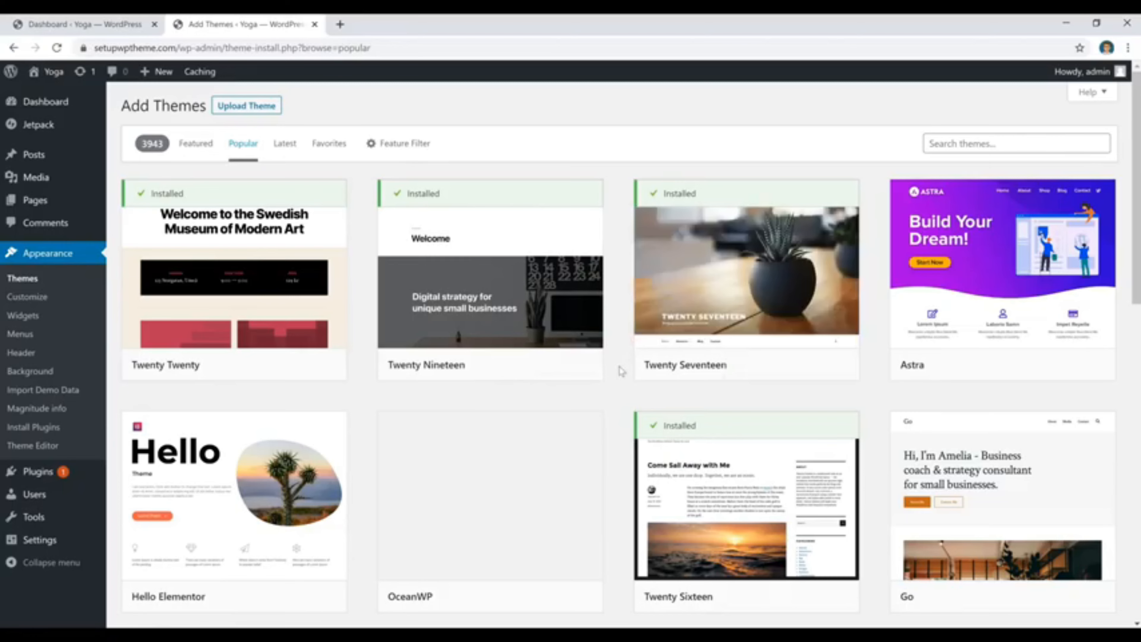
pyautogui.scroll(-10, 619, 335)
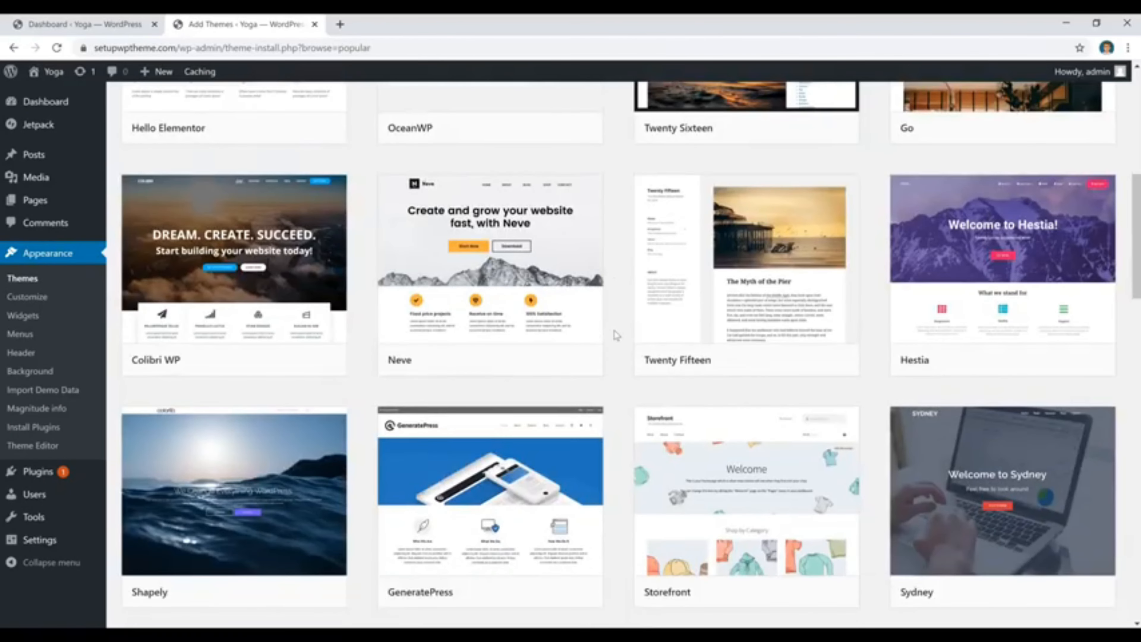
pyautogui.moveTo(778, 365)
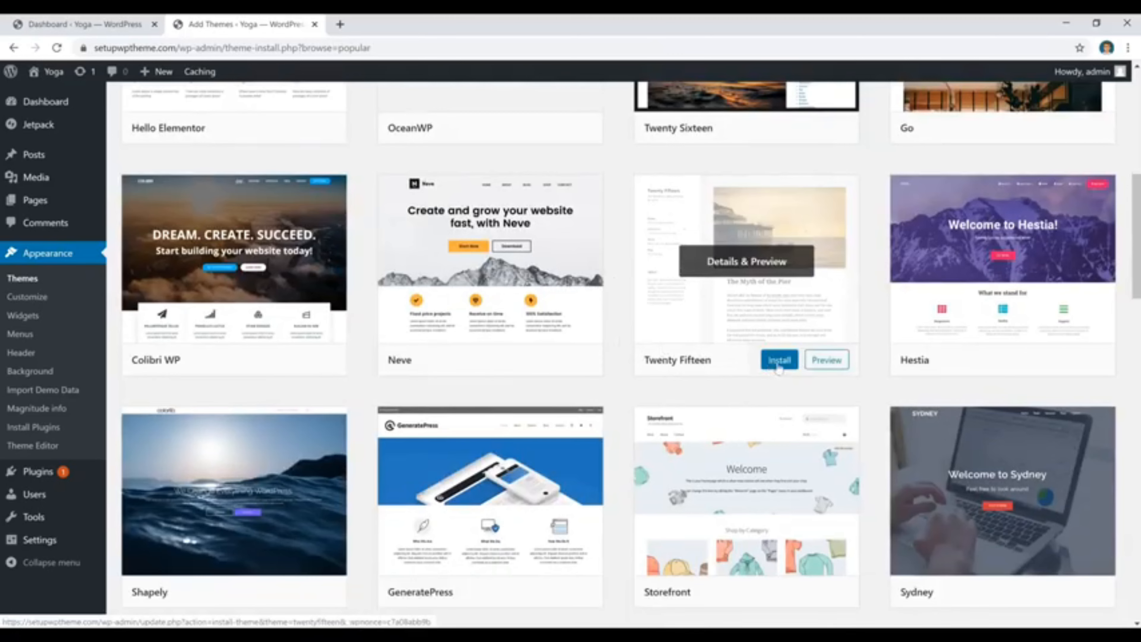
pyautogui.scroll(10, 619, 322)
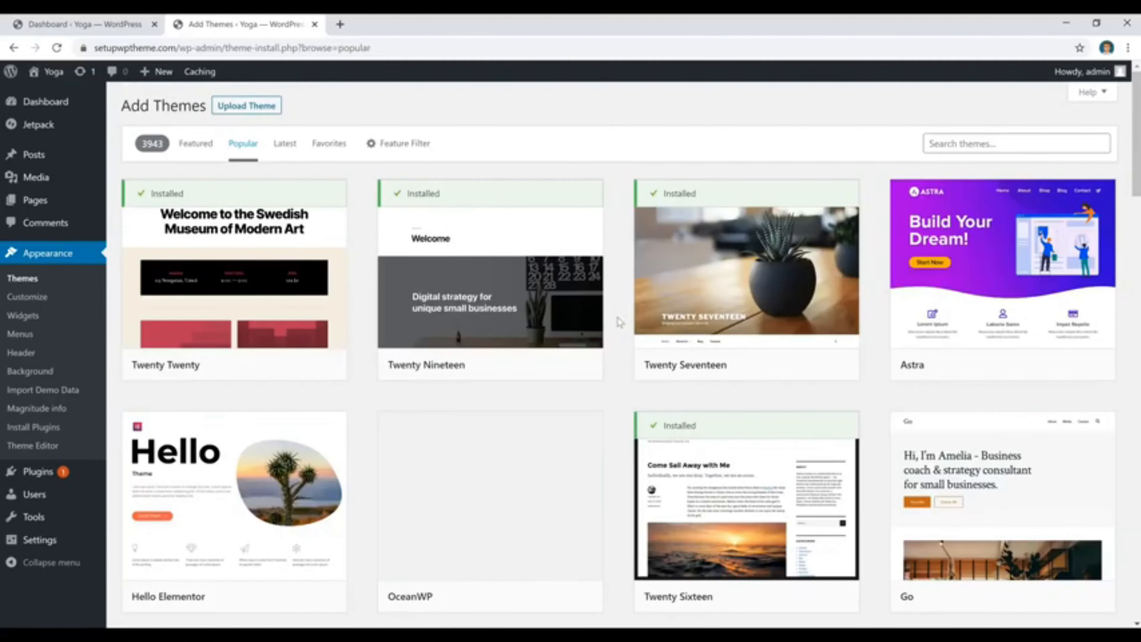
pyautogui.scroll(-9, 619, 321)
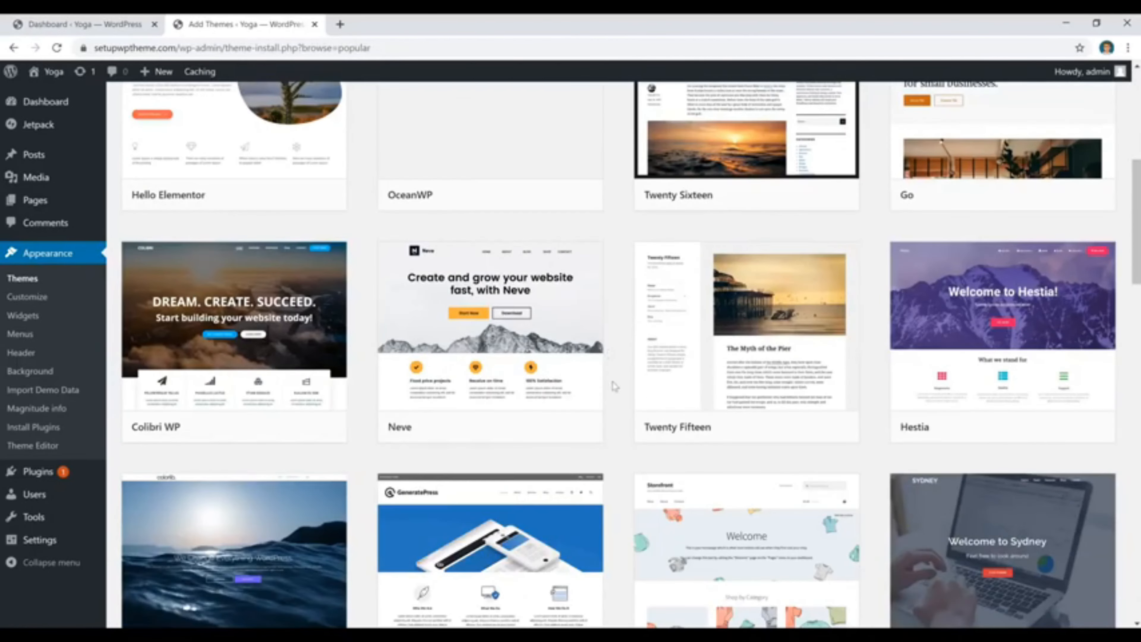
pyautogui.moveTo(769, 425)
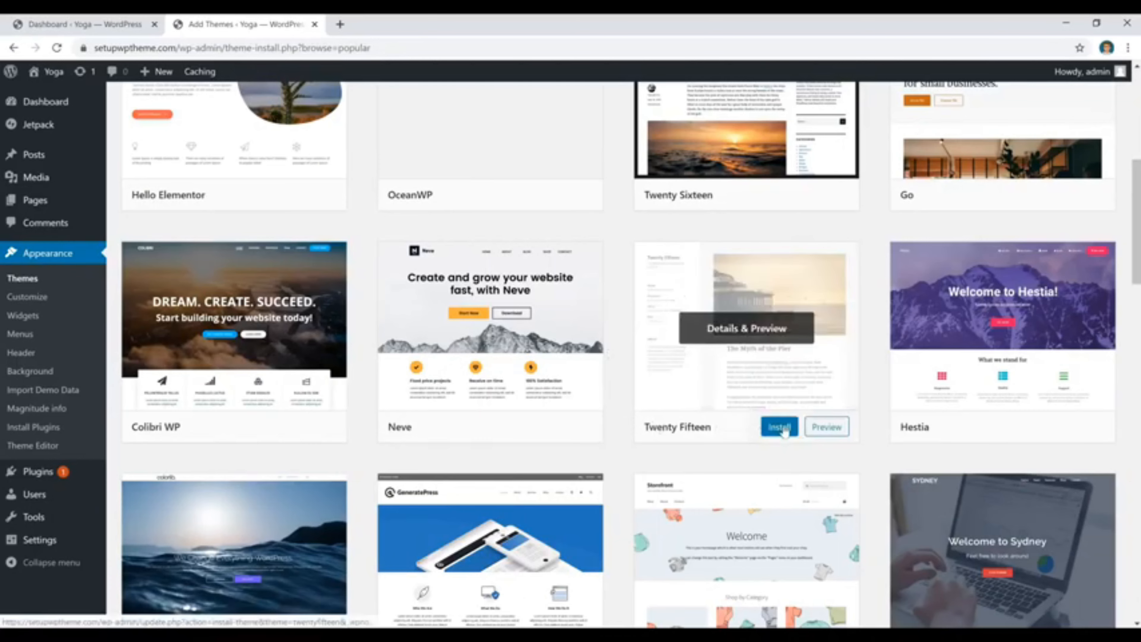
pyautogui.scroll(9, 367, 276)
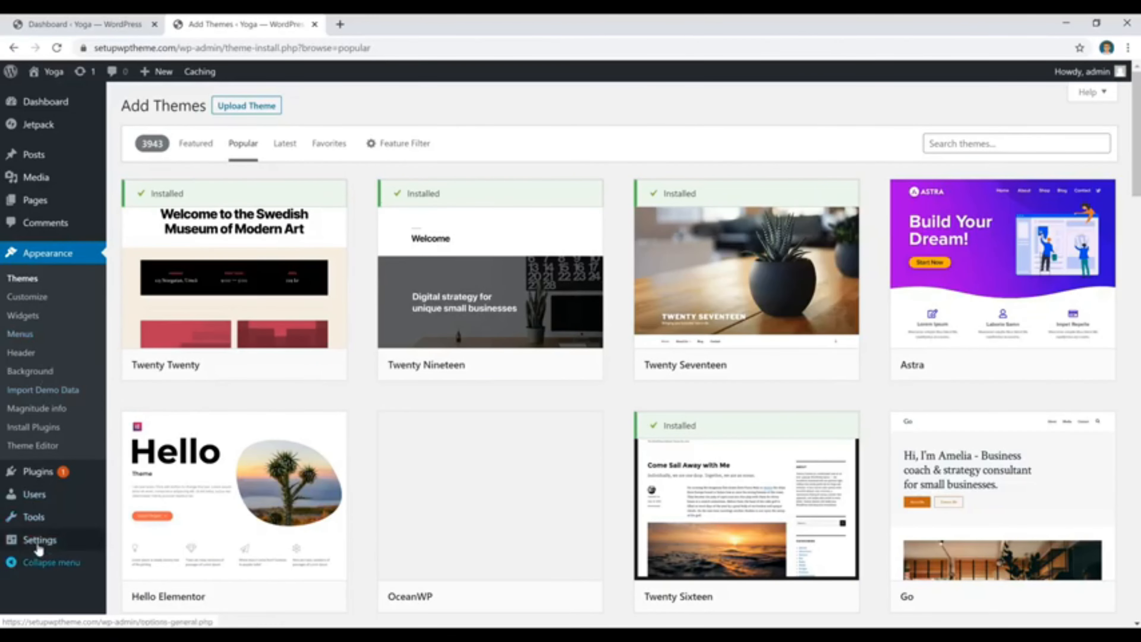
# Open the site's general settings and put the cursor in the site title field.
pyautogui.moveTo(39, 542)
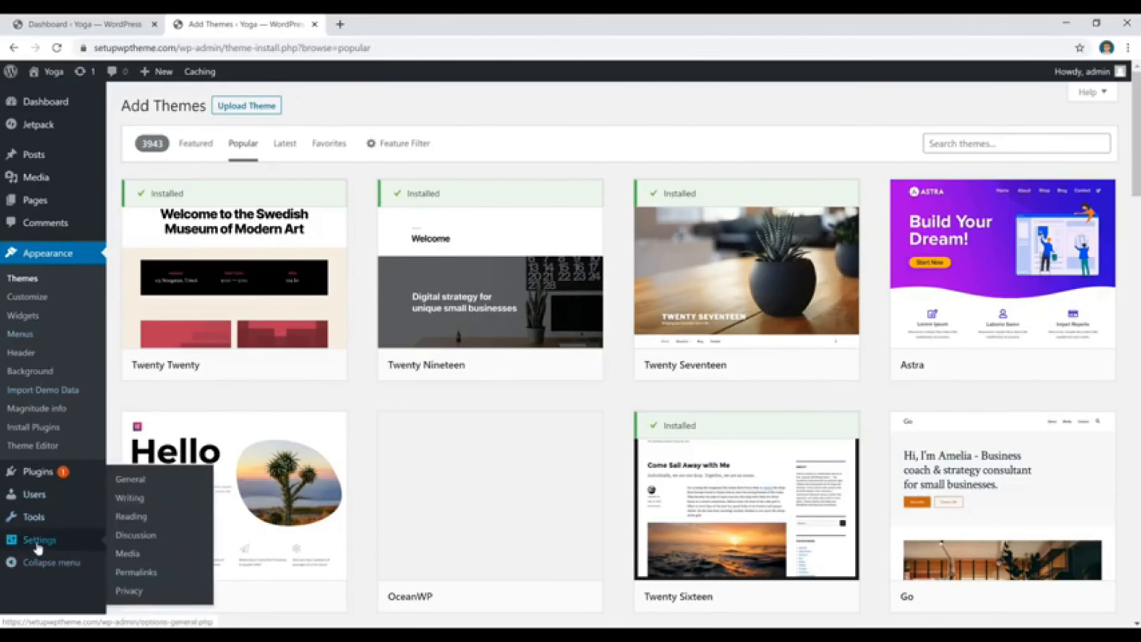
pyautogui.click(131, 479)
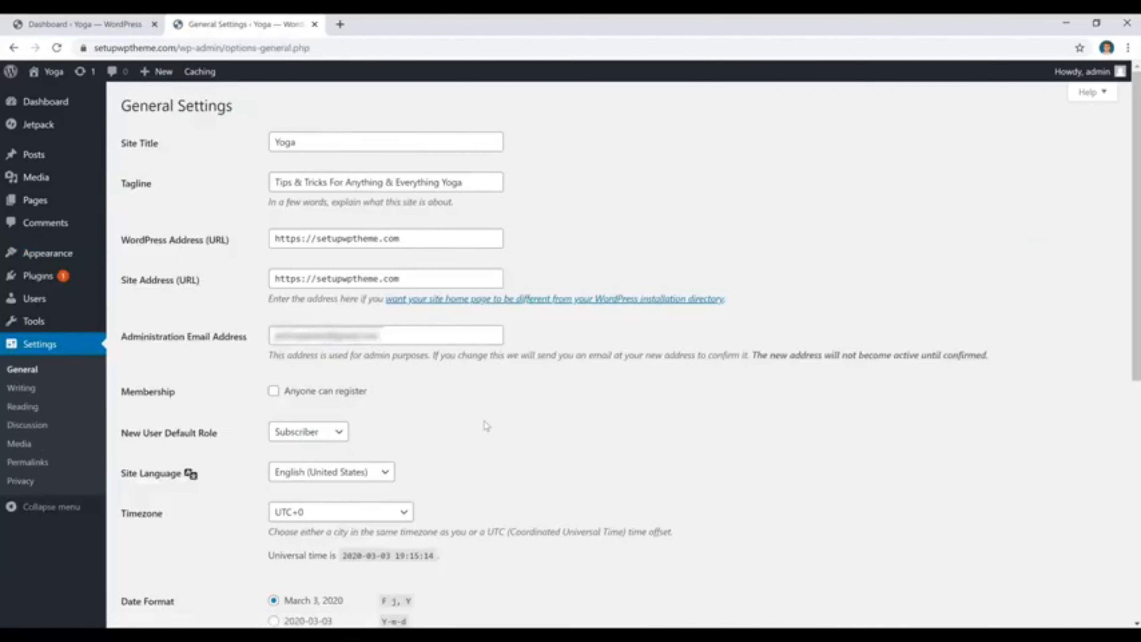
pyautogui.click(349, 143)
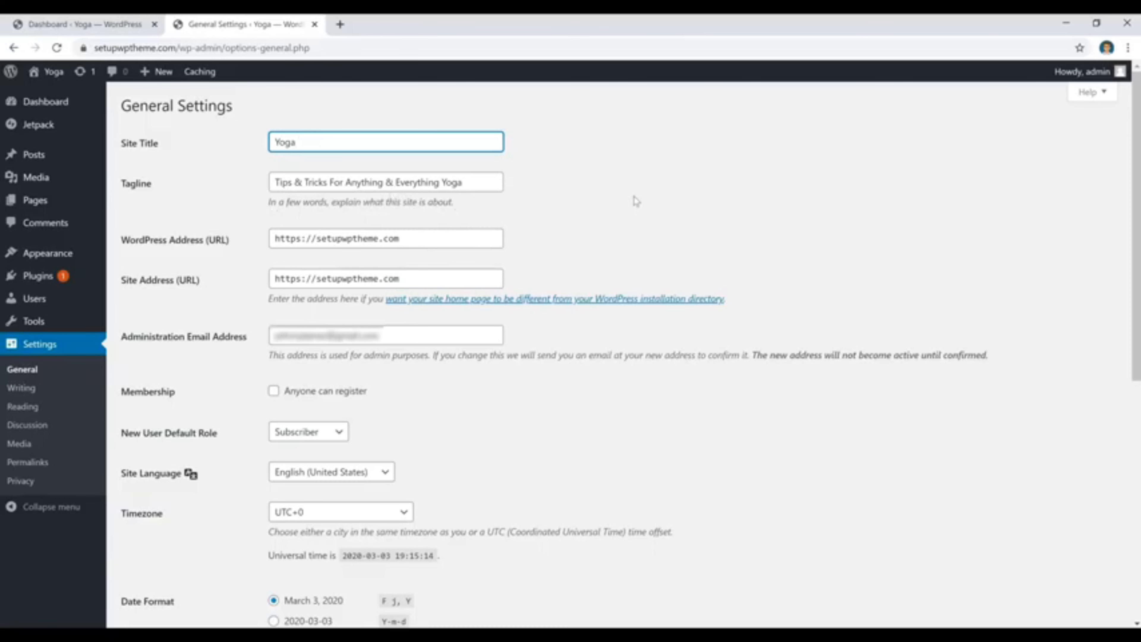
# Review the remaining general settings and check the URL structure of the "Find Your Dream Yoga Job" post.
pyautogui.scroll(-10, 636, 201)
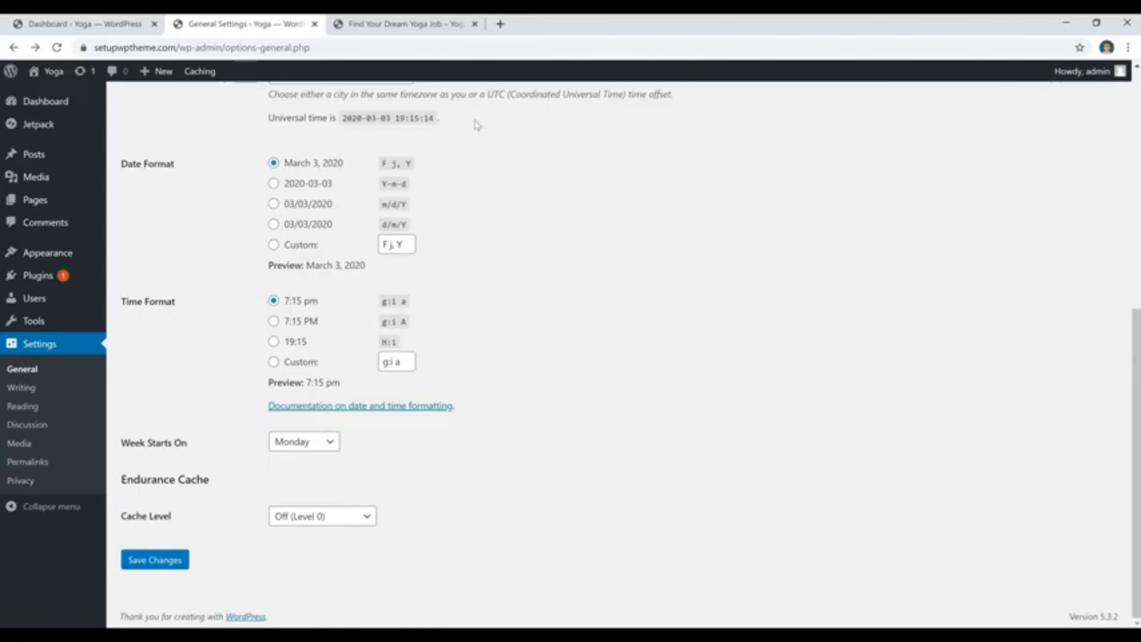
pyautogui.click(421, 24)
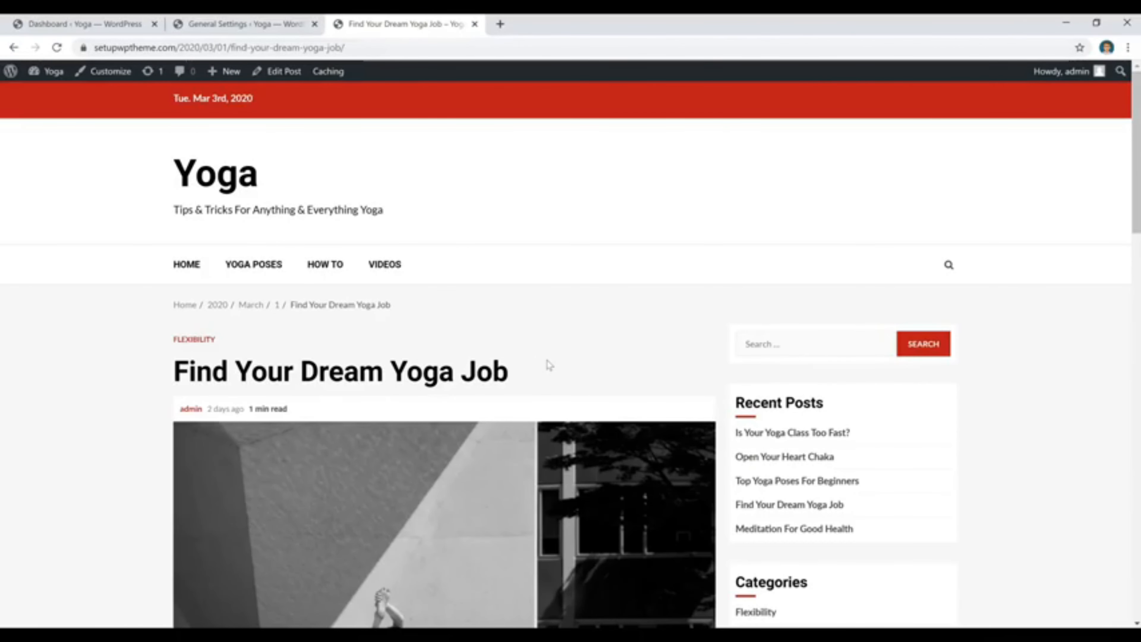
pyautogui.click(275, 25)
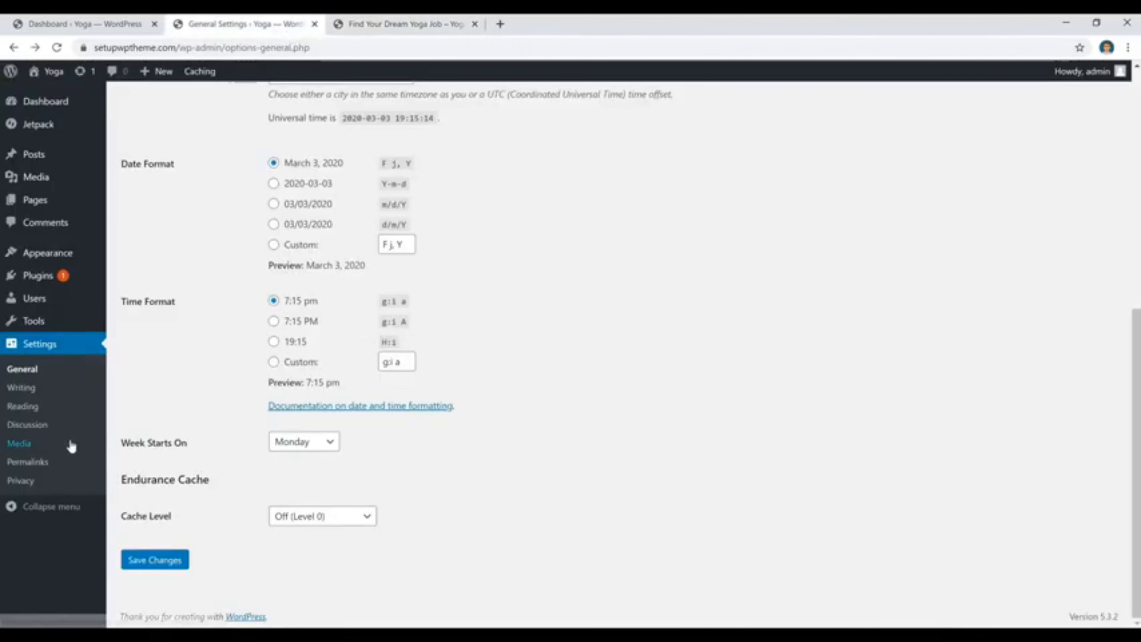
# Set the site's permalink structure to Post name, save it, and check the URL of the "Find Your Dream Yoga Job" post.
pyautogui.click(35, 467)
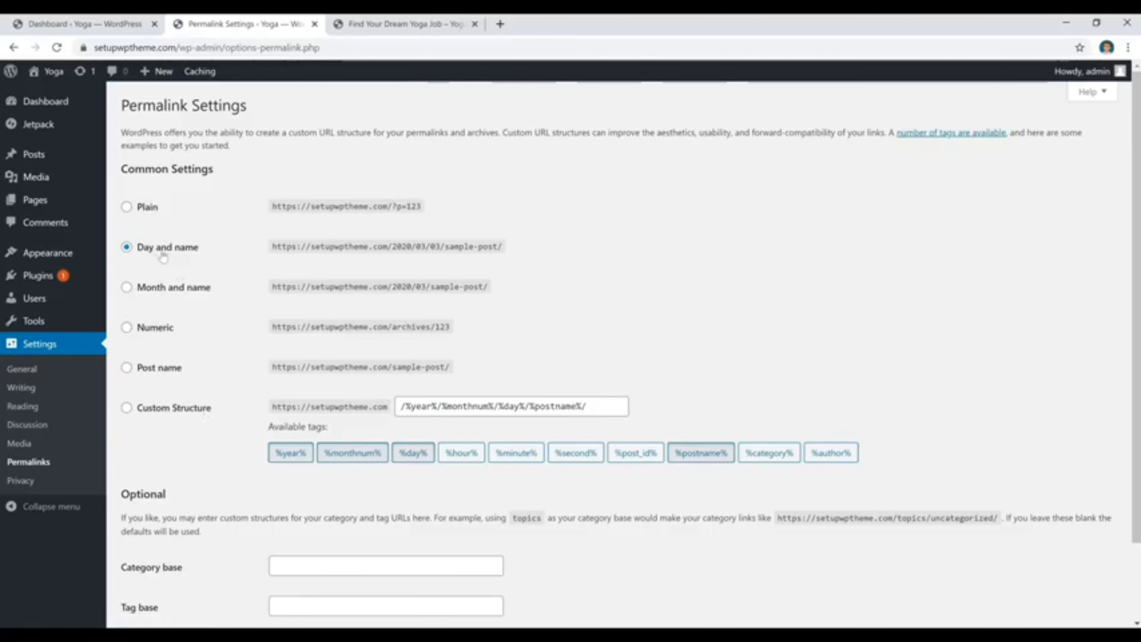
pyautogui.click(127, 368)
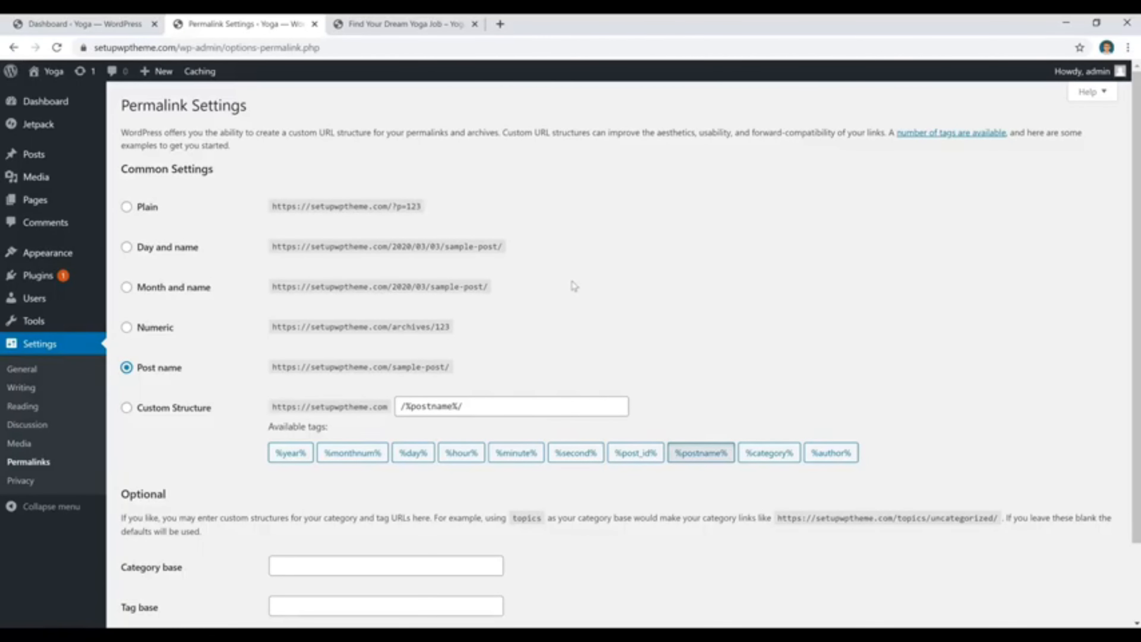
pyautogui.scroll(-2, 575, 286)
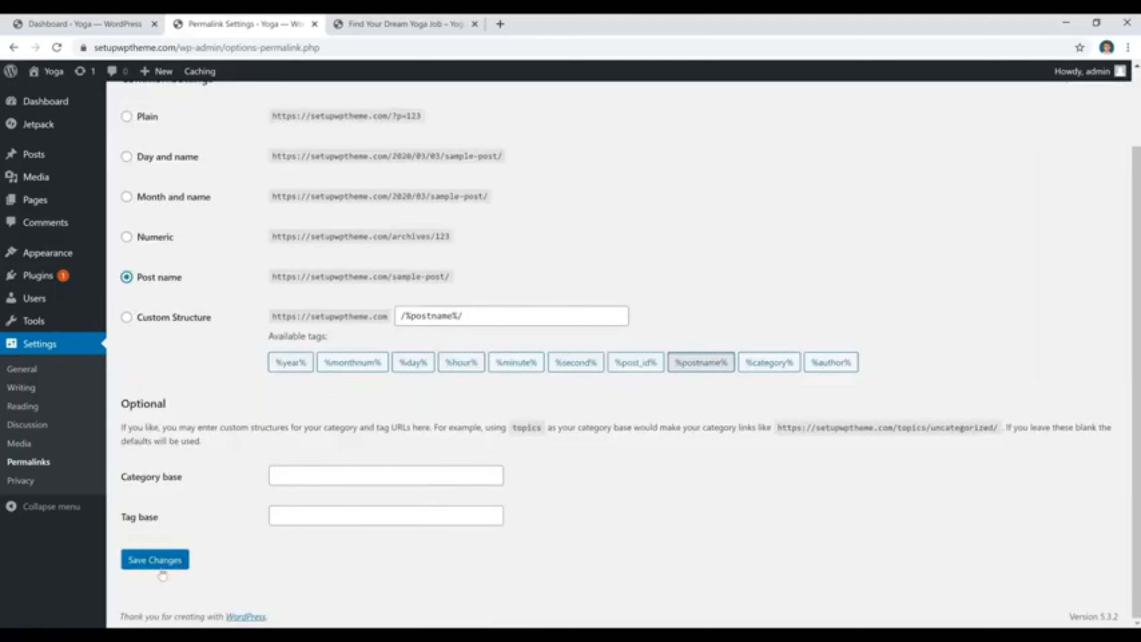
pyautogui.click(155, 560)
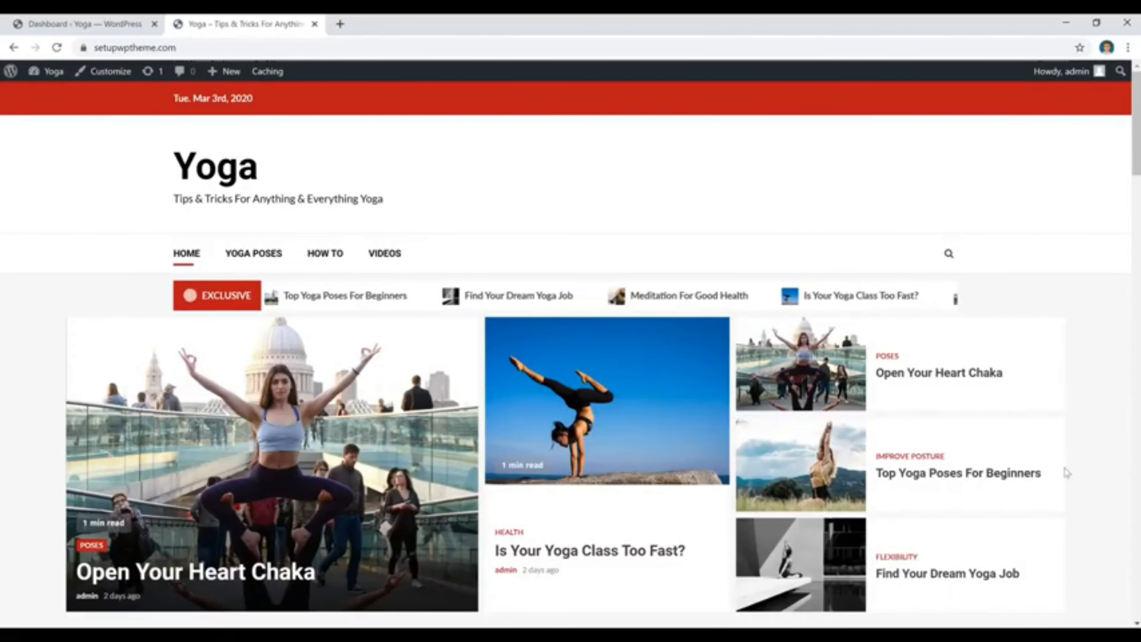
pyautogui.click(899, 585)
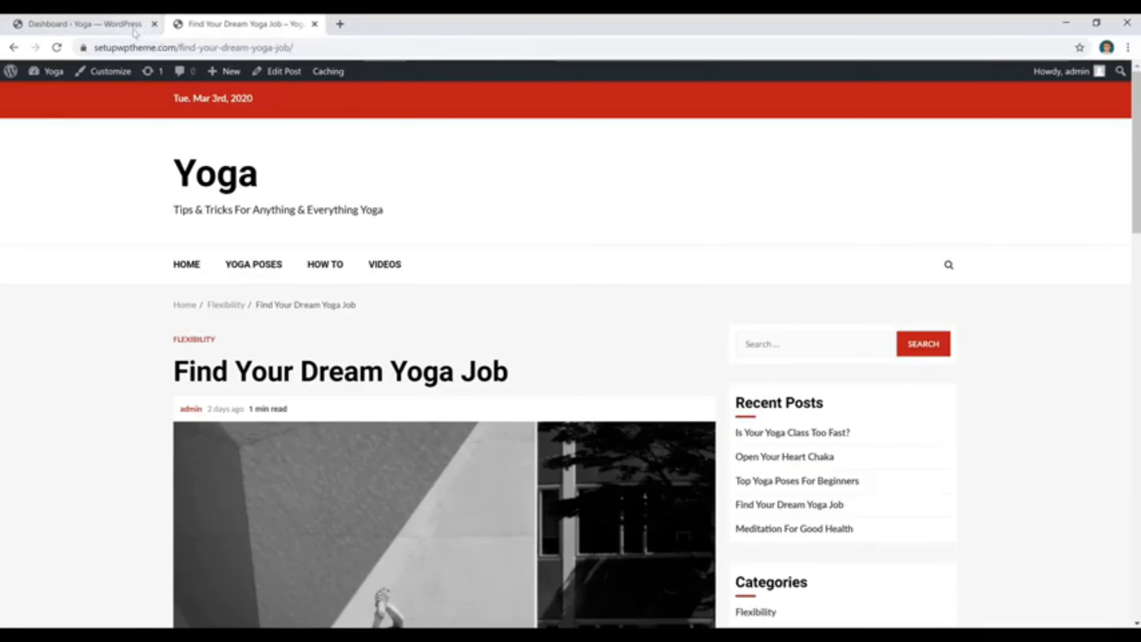
# Return to the dashboard and open the "Top Yoga Poses For Beginners" post for editing from the posts list.
pyautogui.click(116, 27)
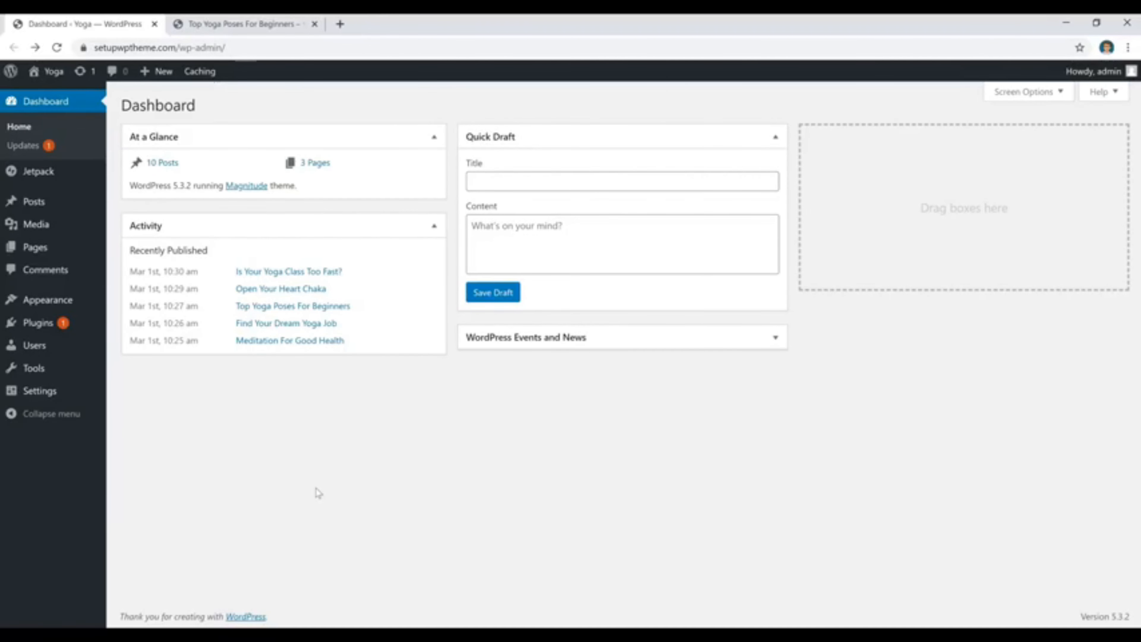
pyautogui.moveTo(30, 203)
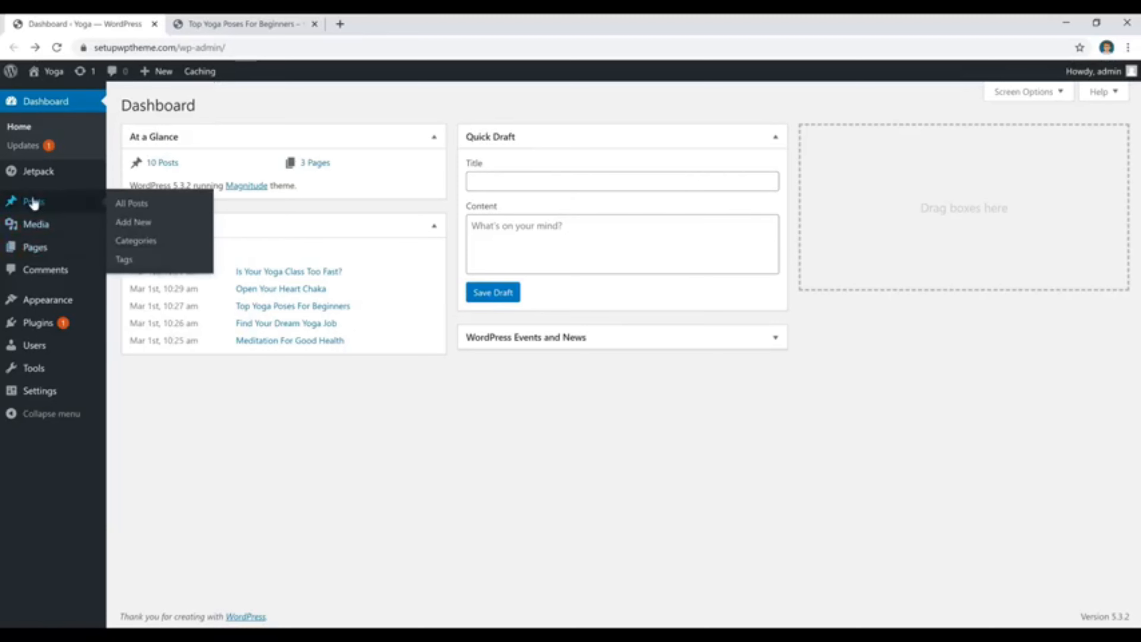
pyautogui.click(30, 203)
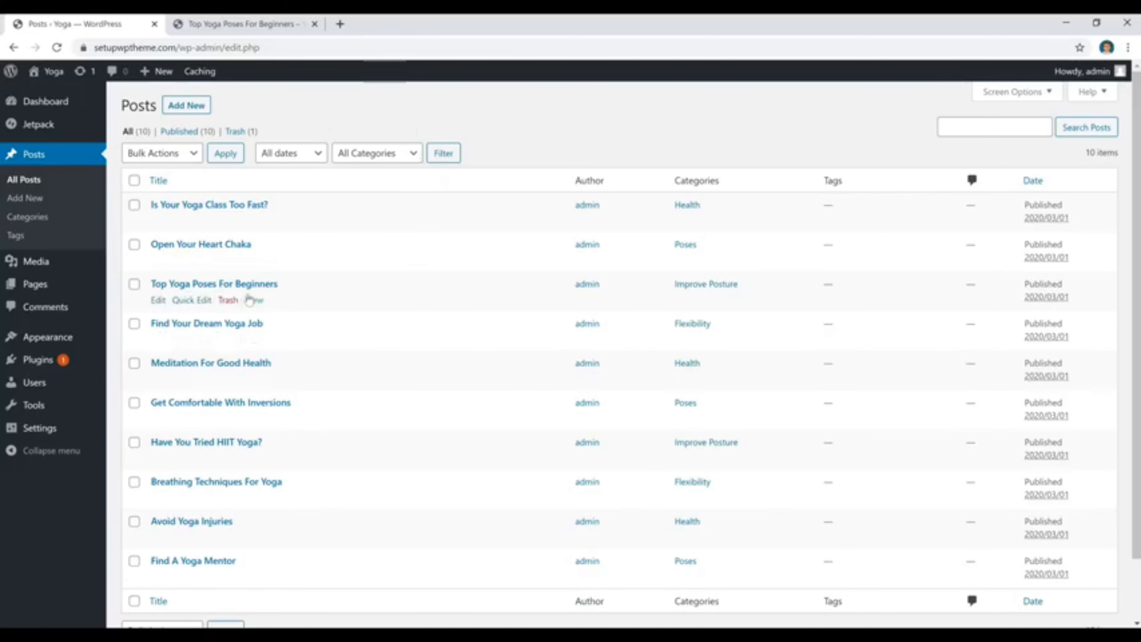
pyautogui.click(258, 286)
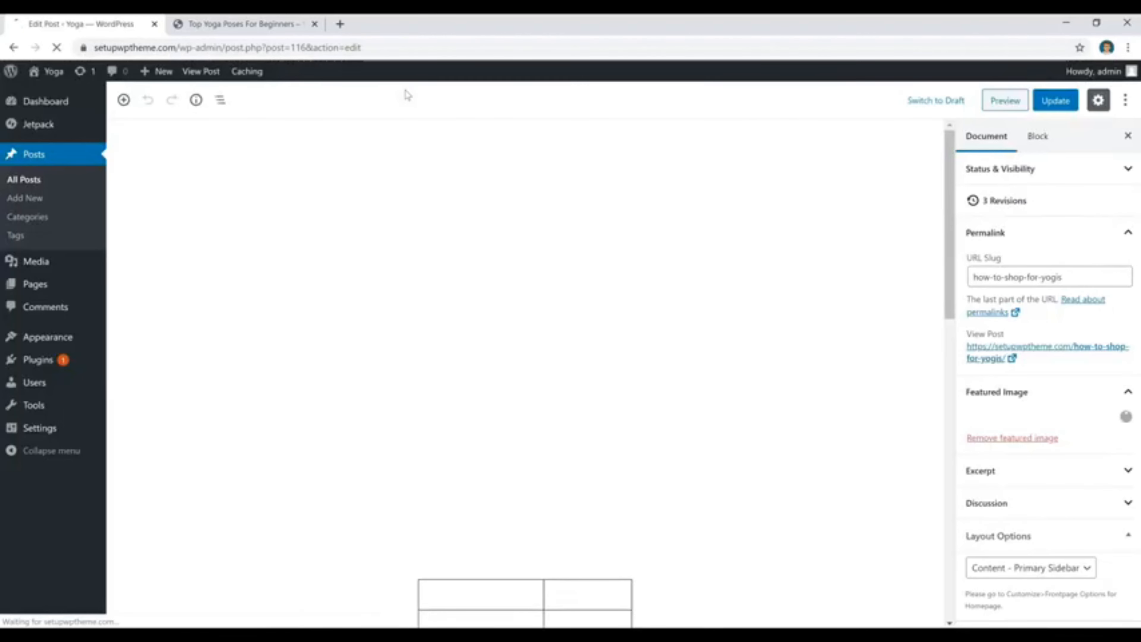
pyautogui.click(456, 194)
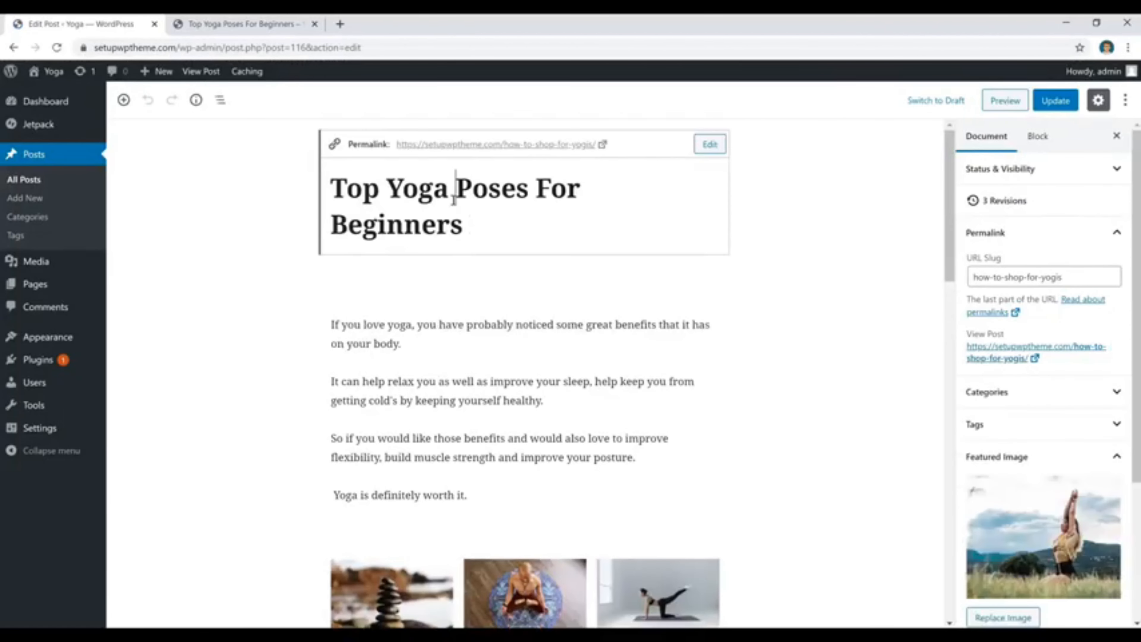
# Examine the post's text, gallery, table, cover, button and video blocks, and compare it with a blank new post opened separately.
pyautogui.middleClick(25, 198)
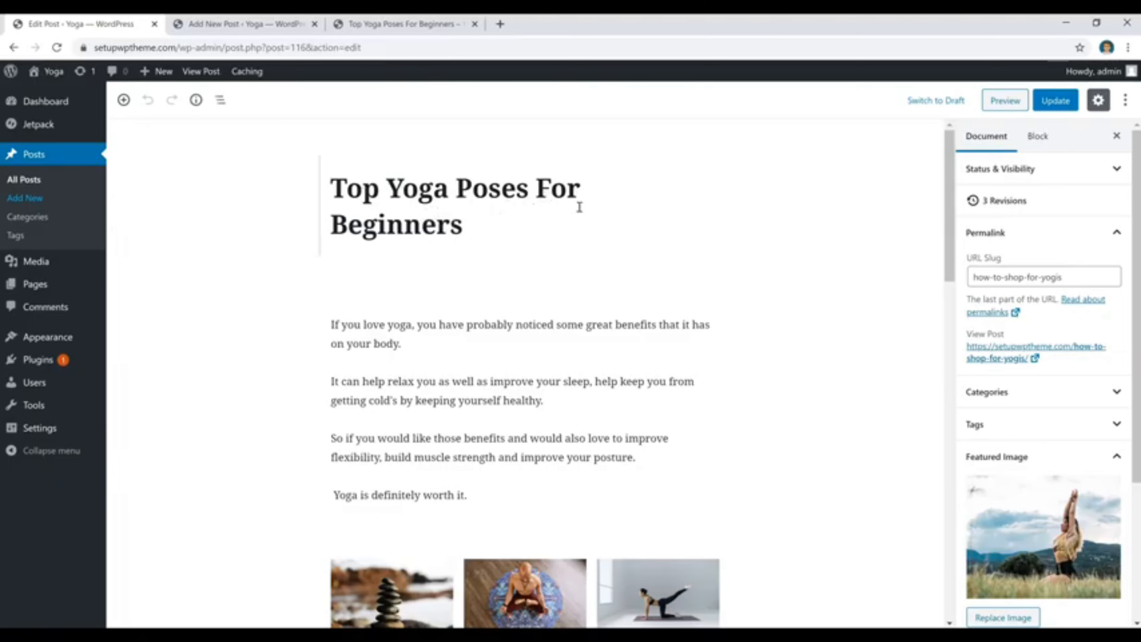
pyautogui.scroll(-3, 792, 239)
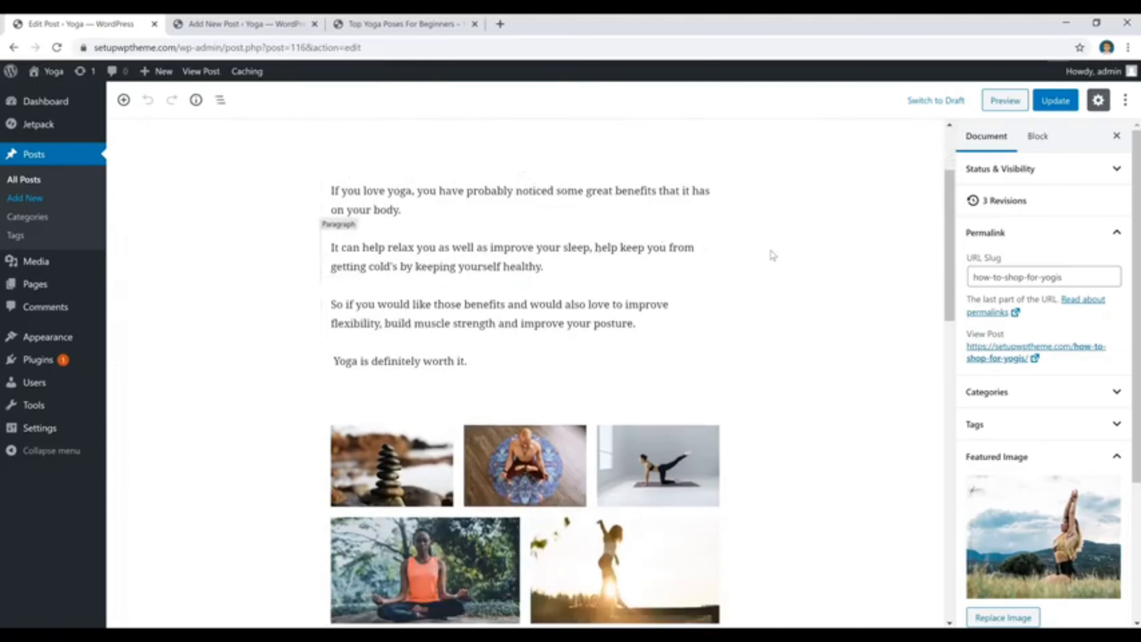
pyautogui.scroll(-4, 771, 255)
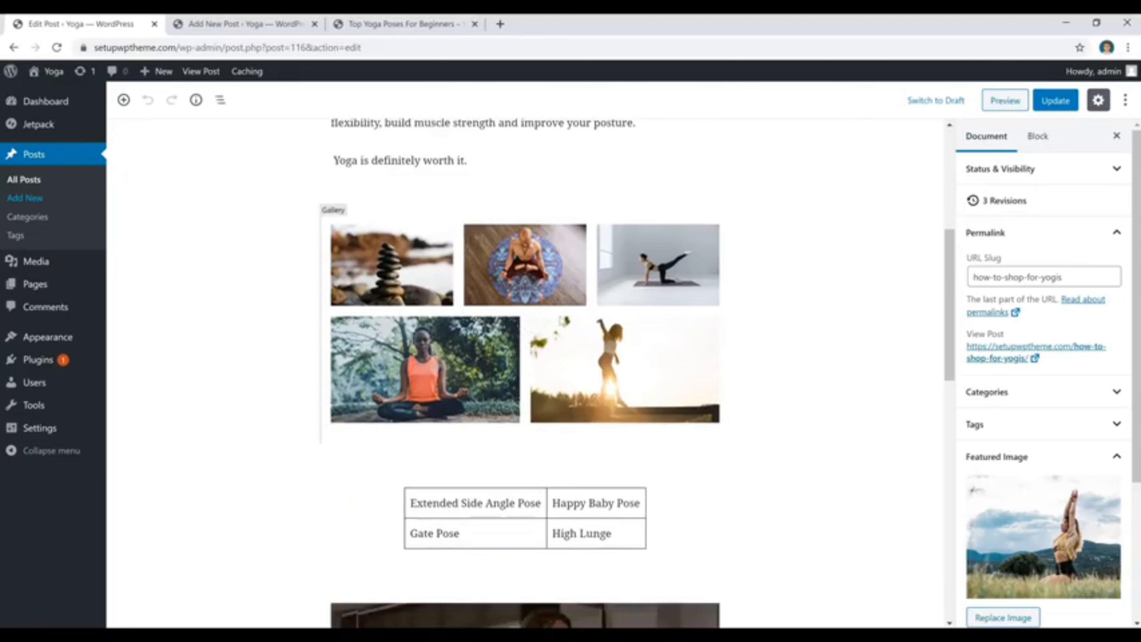
pyautogui.scroll(-4, 522, 275)
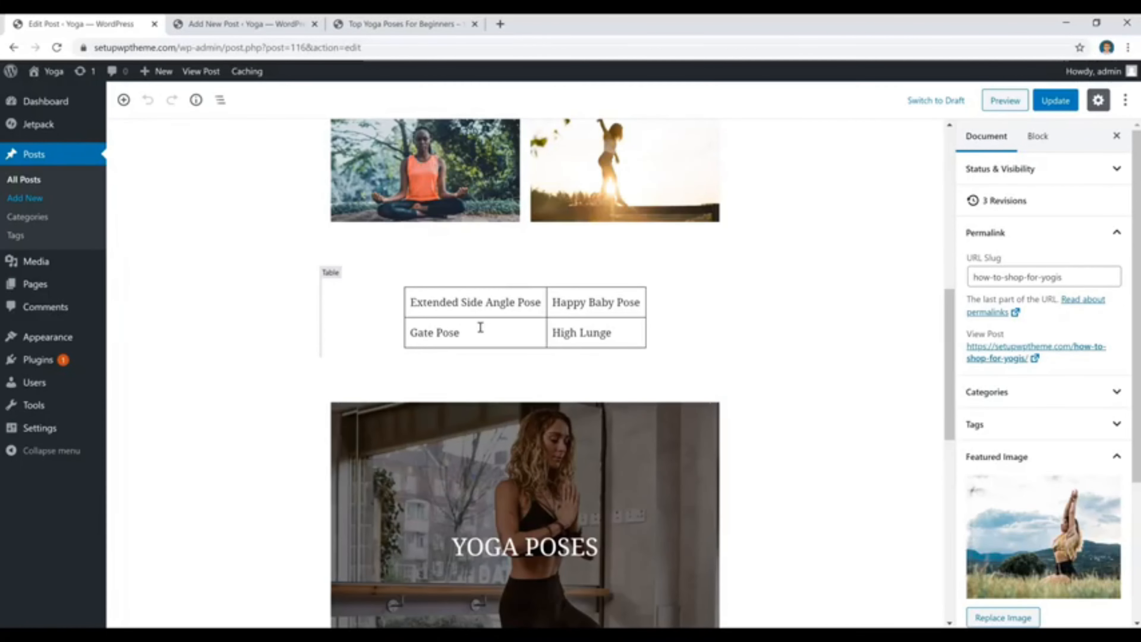
pyautogui.scroll(-4, 571, 332)
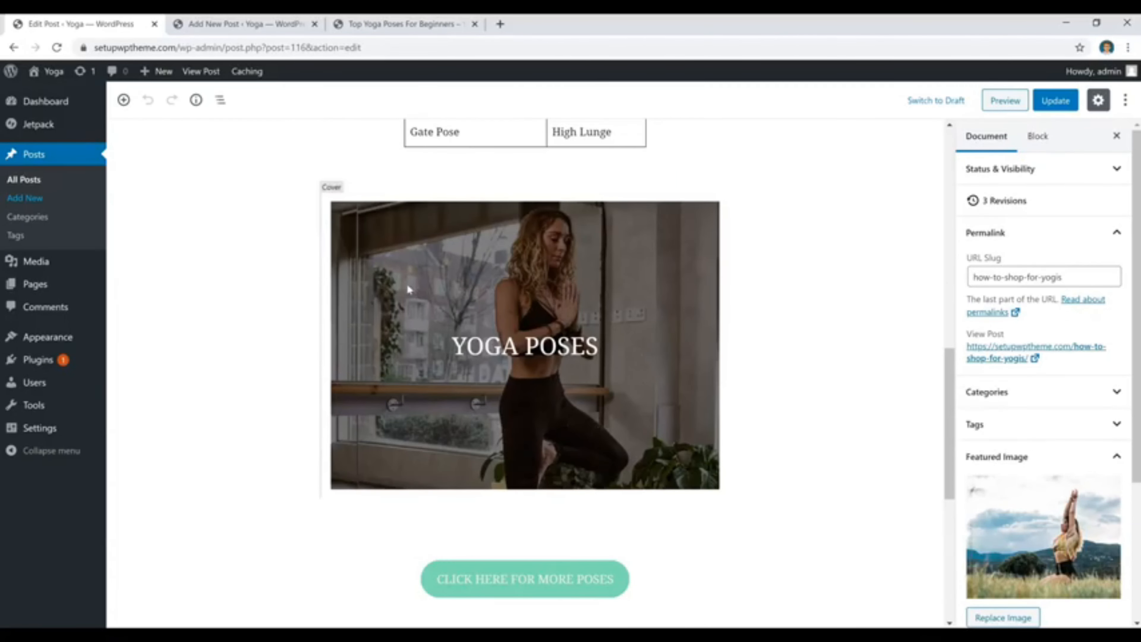
pyautogui.scroll(-6, 268, 293)
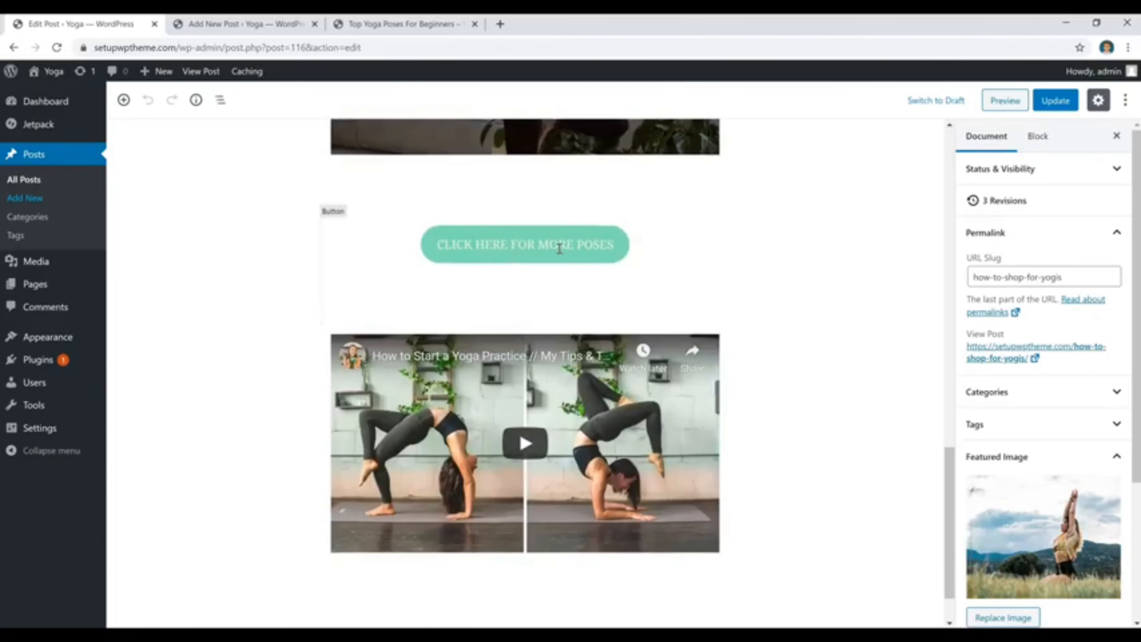
pyautogui.scroll(-2, 516, 339)
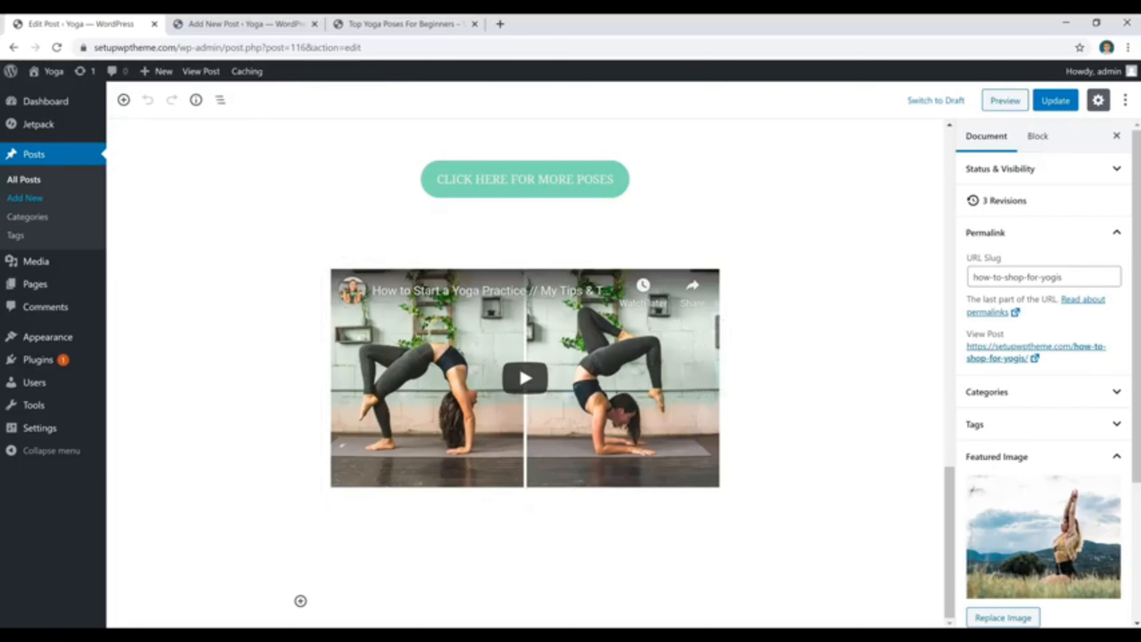
pyautogui.click(260, 28)
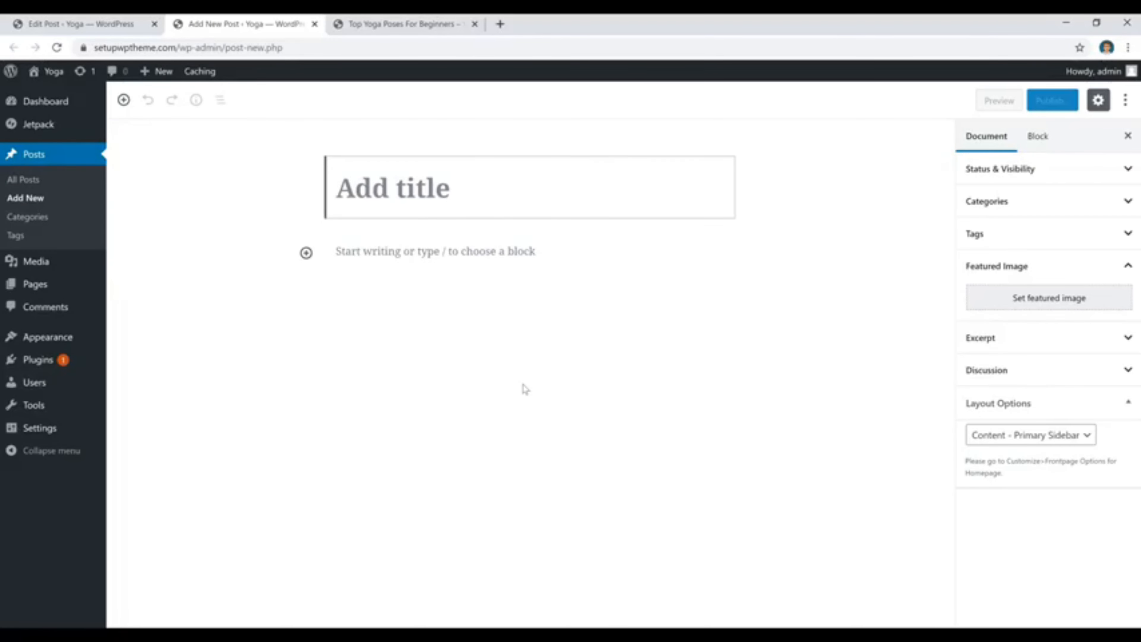
pyautogui.click(117, 25)
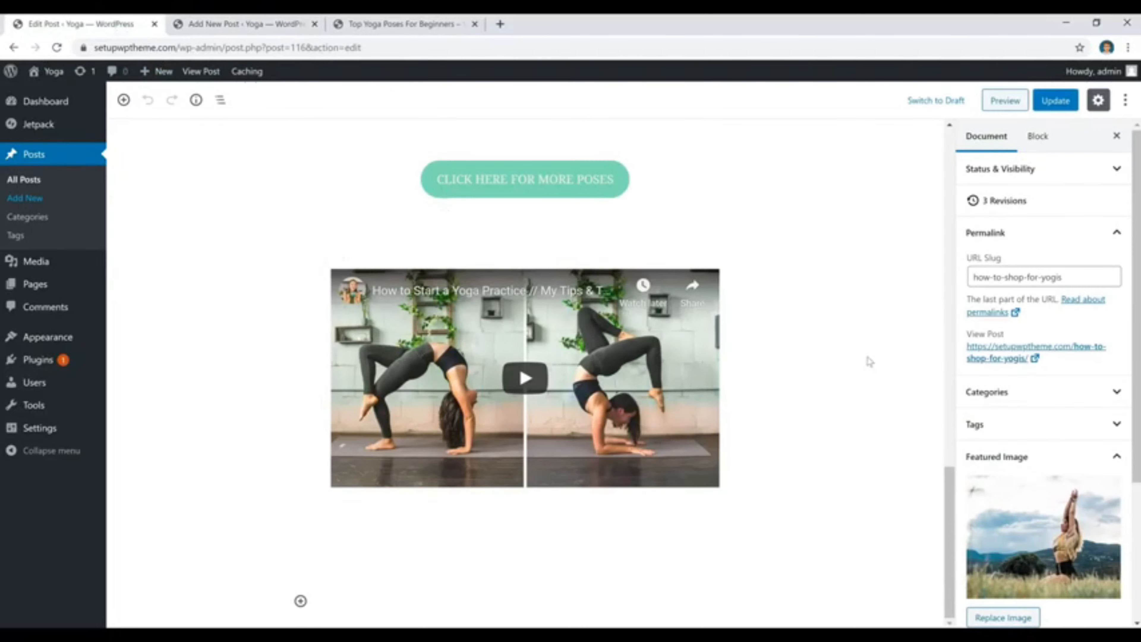
# Insert a paragraph block above the post's first paragraph and enter the sample text "gdfhdhdhdf".
pyautogui.scroll(15, 869, 362)
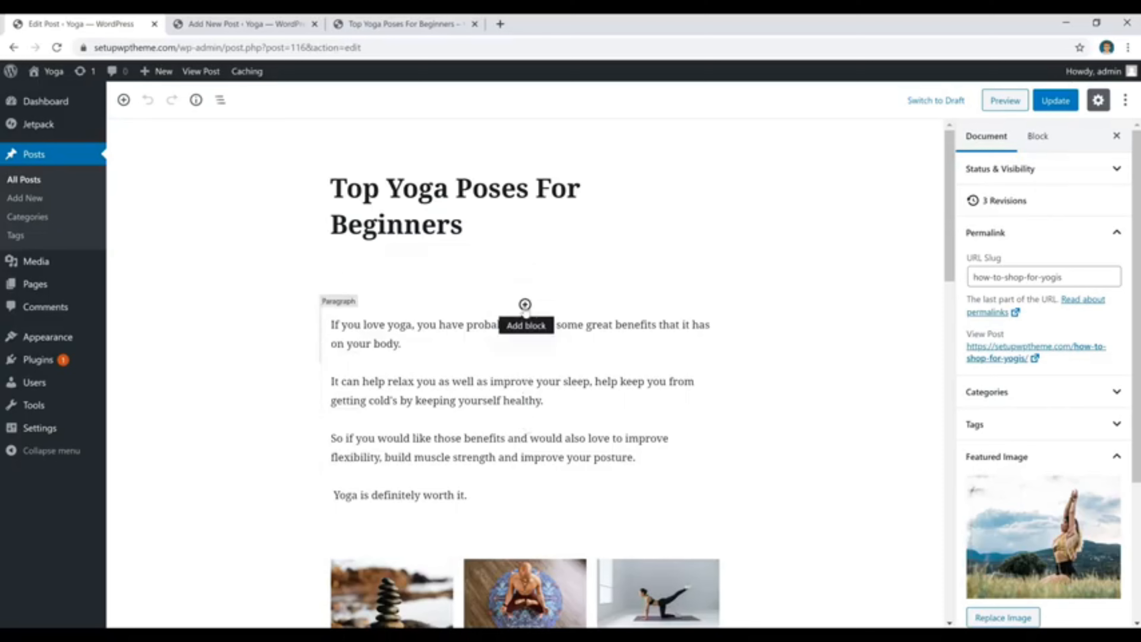
pyautogui.click(525, 306)
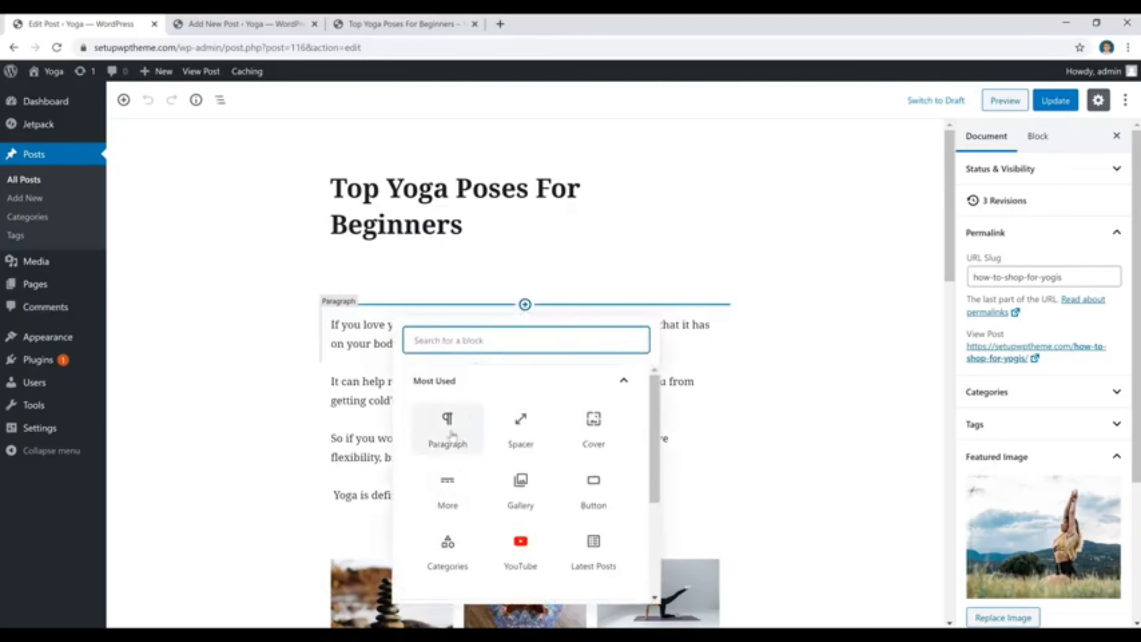
pyautogui.click(450, 431)
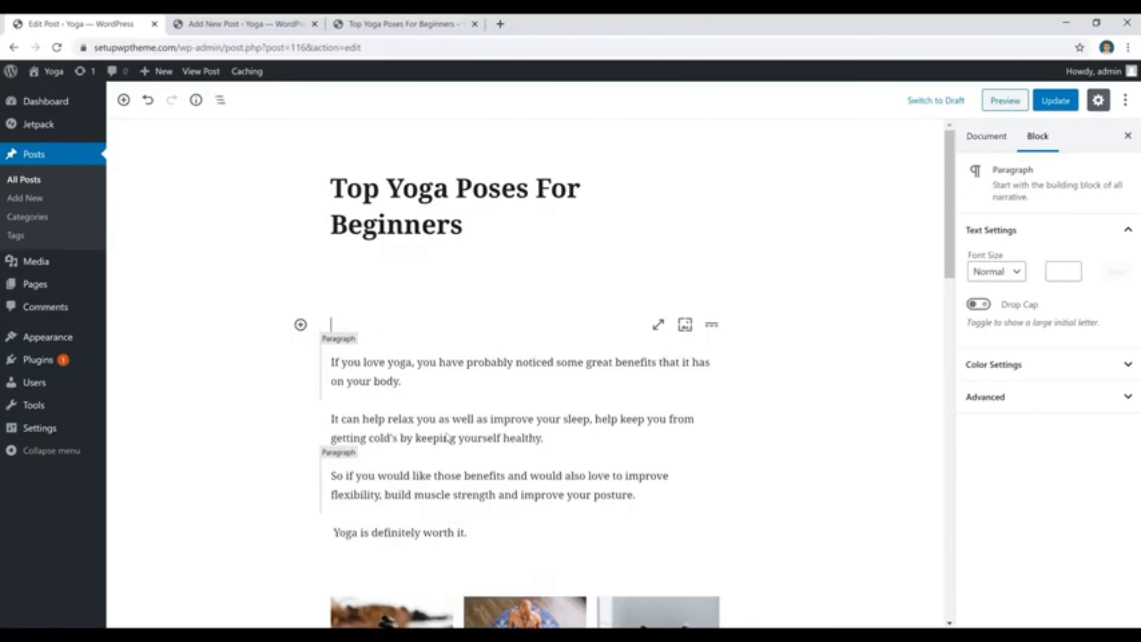
pyautogui.scroll(-2, 369, 333)
pyautogui.write('gdfhdhdhdf')
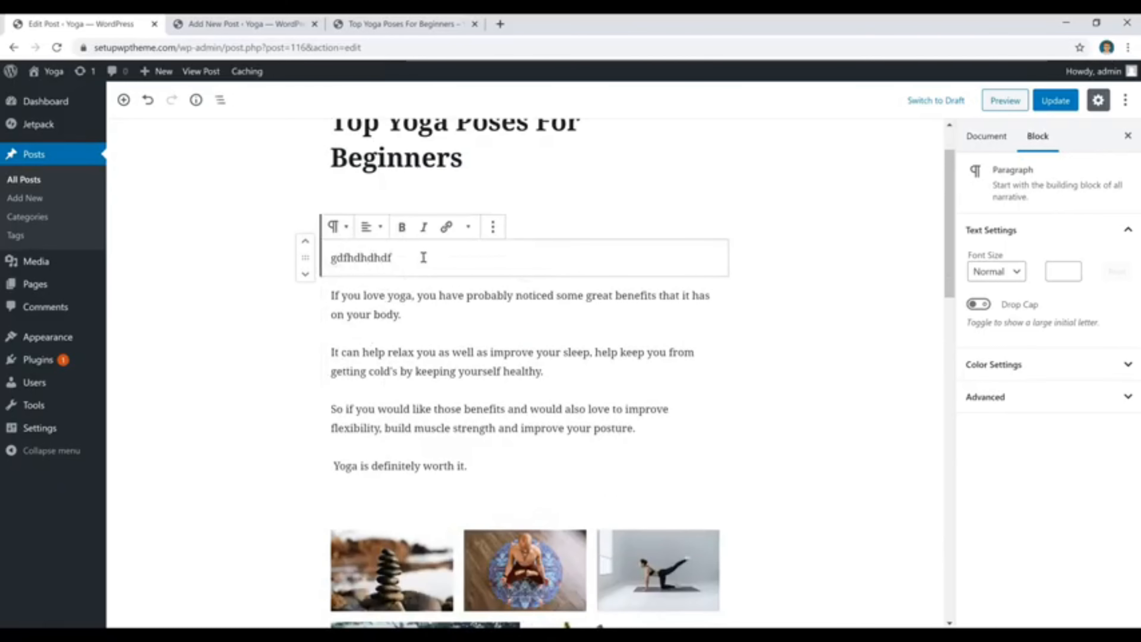
# Delete the sample text and remove the empty paragraph block above the post's first paragraph.
pyautogui.moveTo(423, 257); pyautogui.dragTo(220, 270)
pyautogui.press('BackSpace')
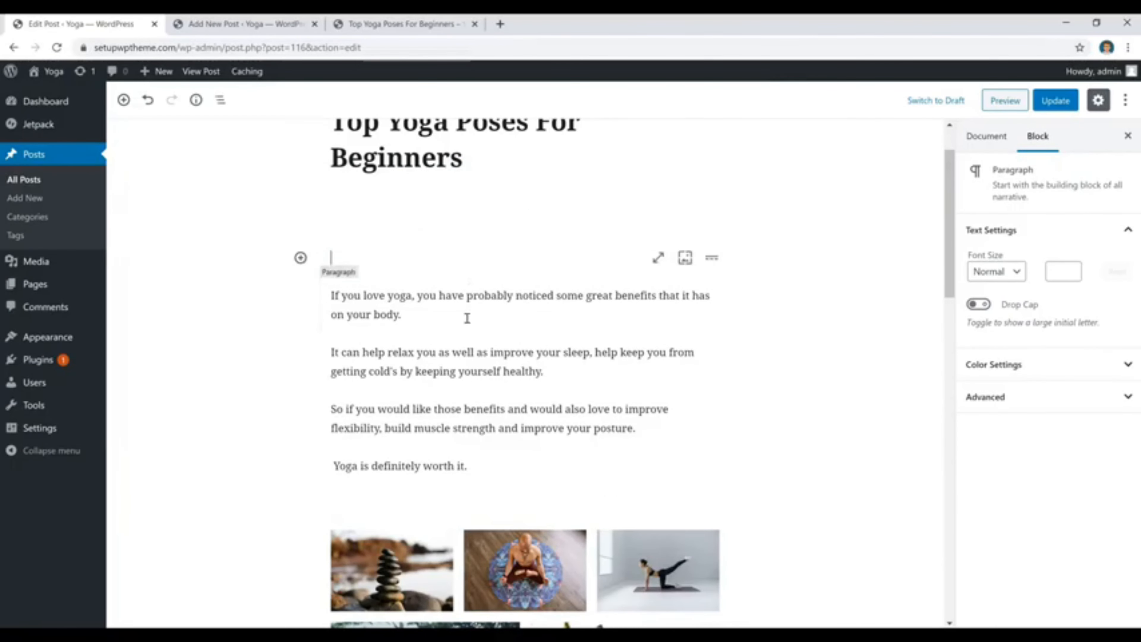
pyautogui.click(423, 303)
pyautogui.click(560, 263)
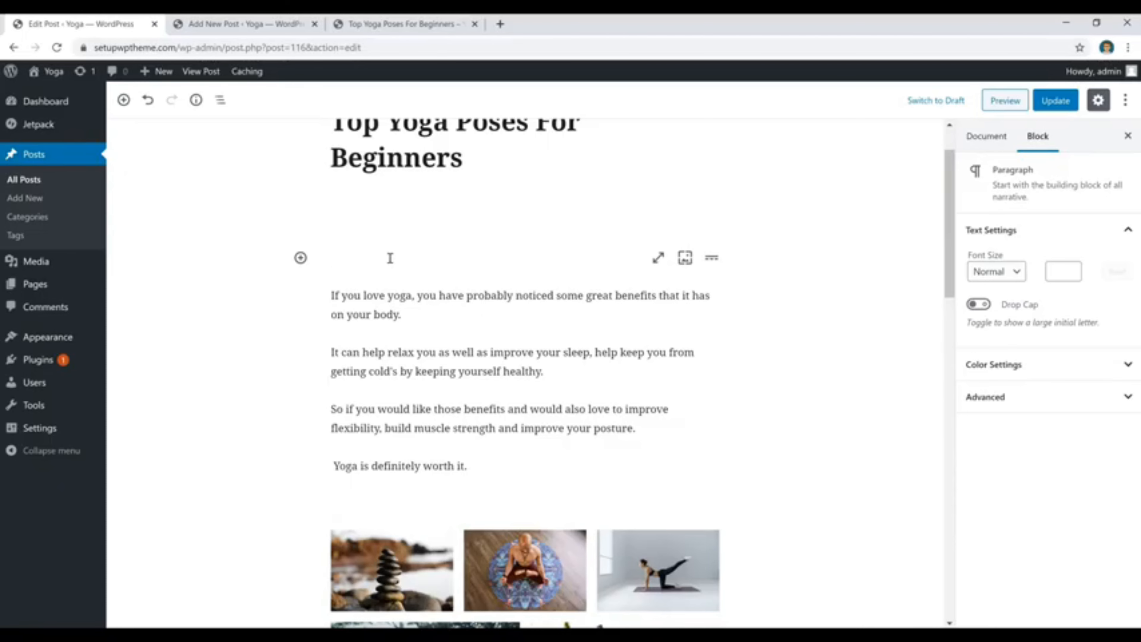
pyautogui.press('BackSpace')
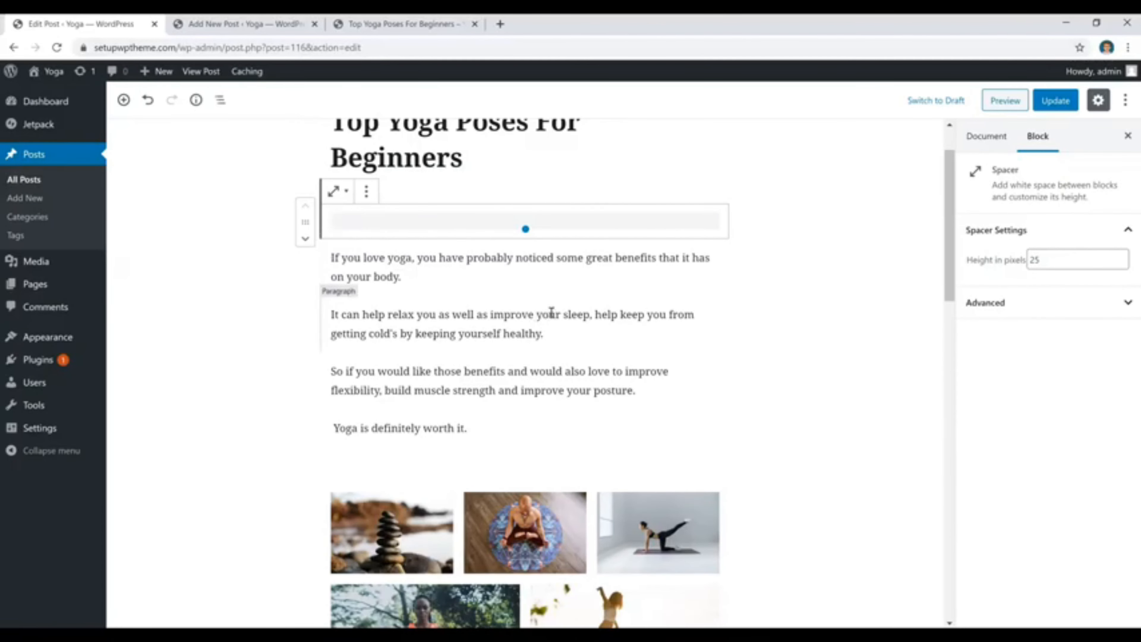
# Try bold formatting on "If you love yoga" in the first paragraph and remove it again.
pyautogui.click(430, 271)
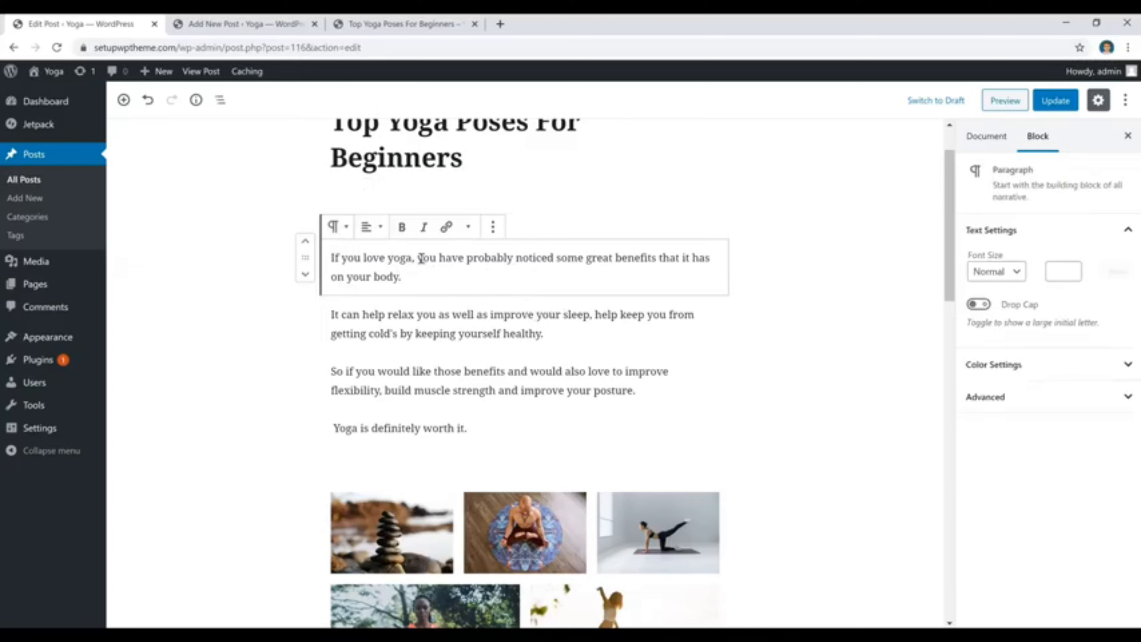
pyautogui.moveTo(410, 258); pyautogui.dragTo(305, 255)
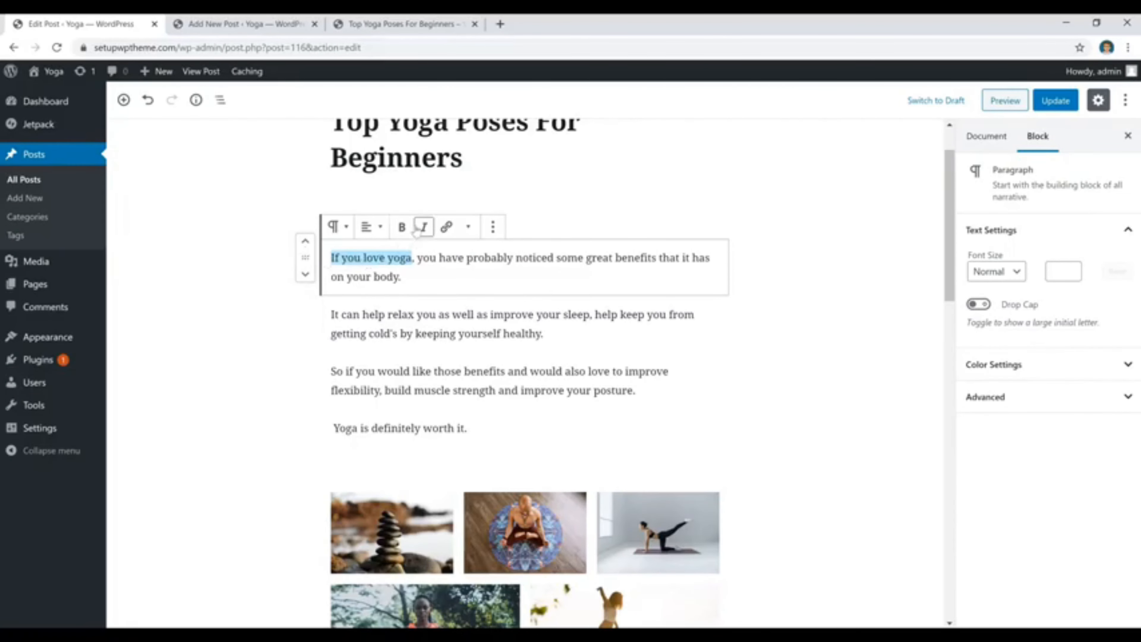
pyautogui.click(403, 228)
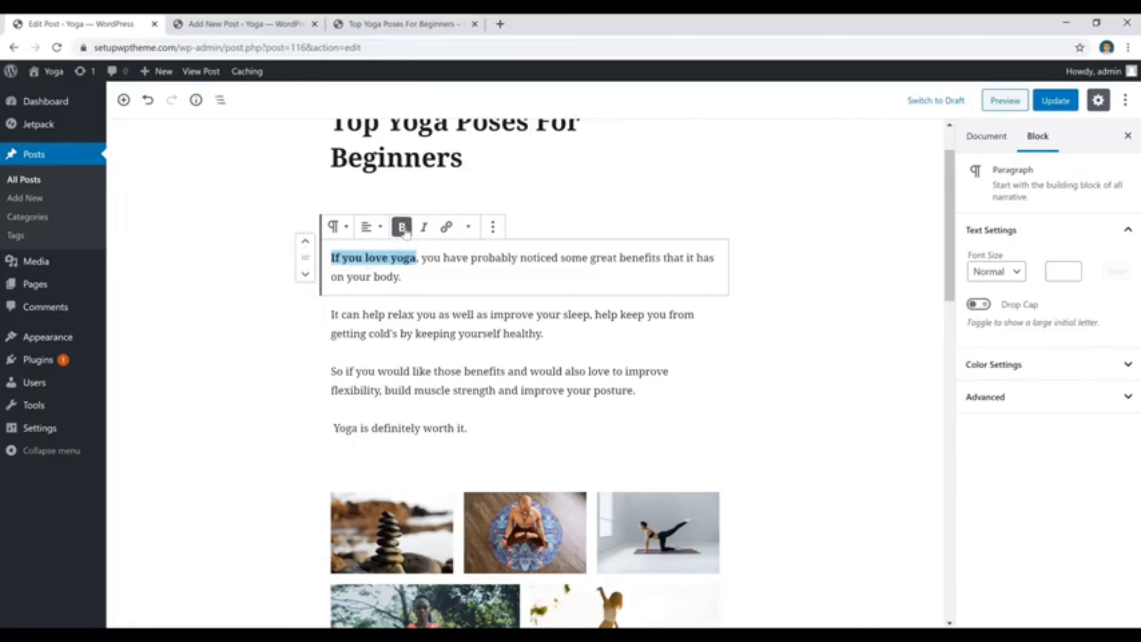
pyautogui.click(403, 228)
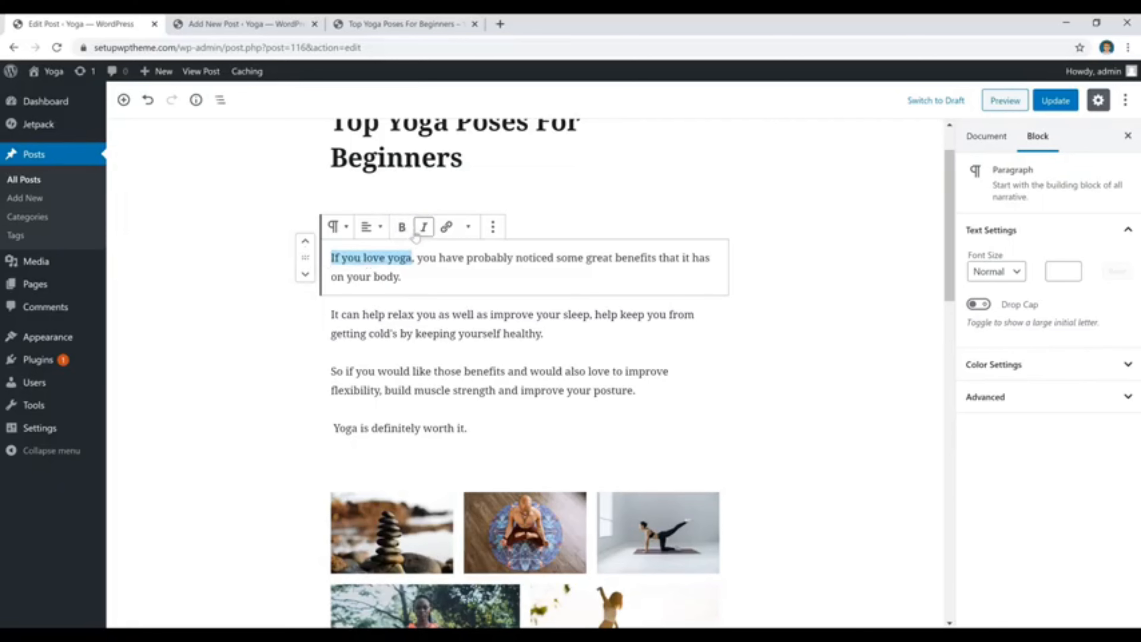
# Try centering the text of the post's first paragraph and return it to left alignment.
pyautogui.click(424, 279)
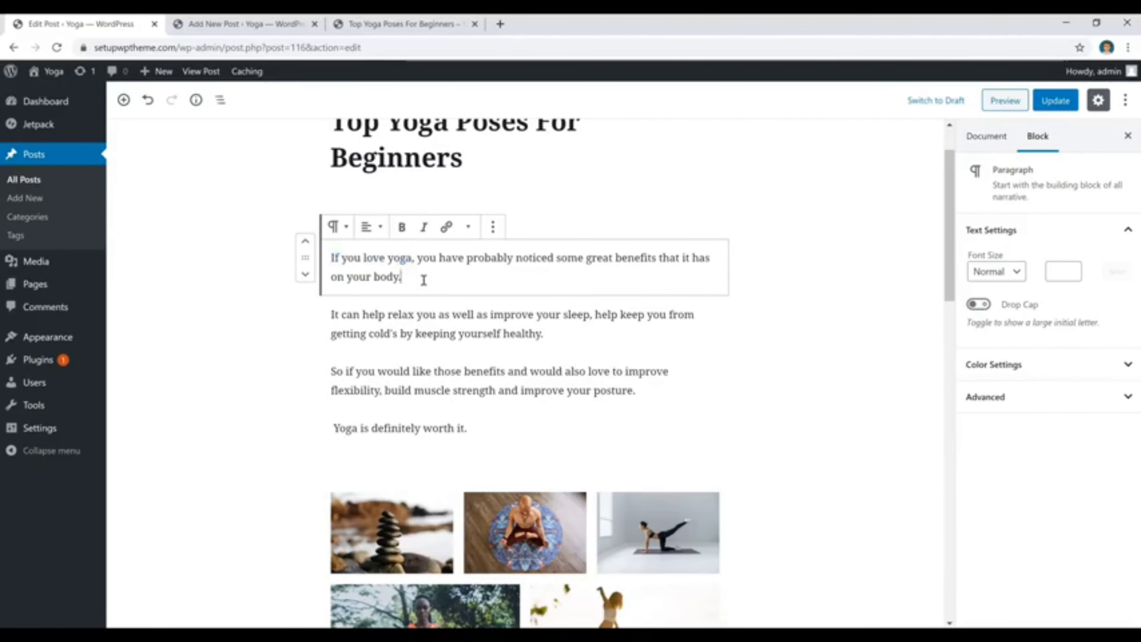
pyautogui.hotkey('ctrl', 'a')
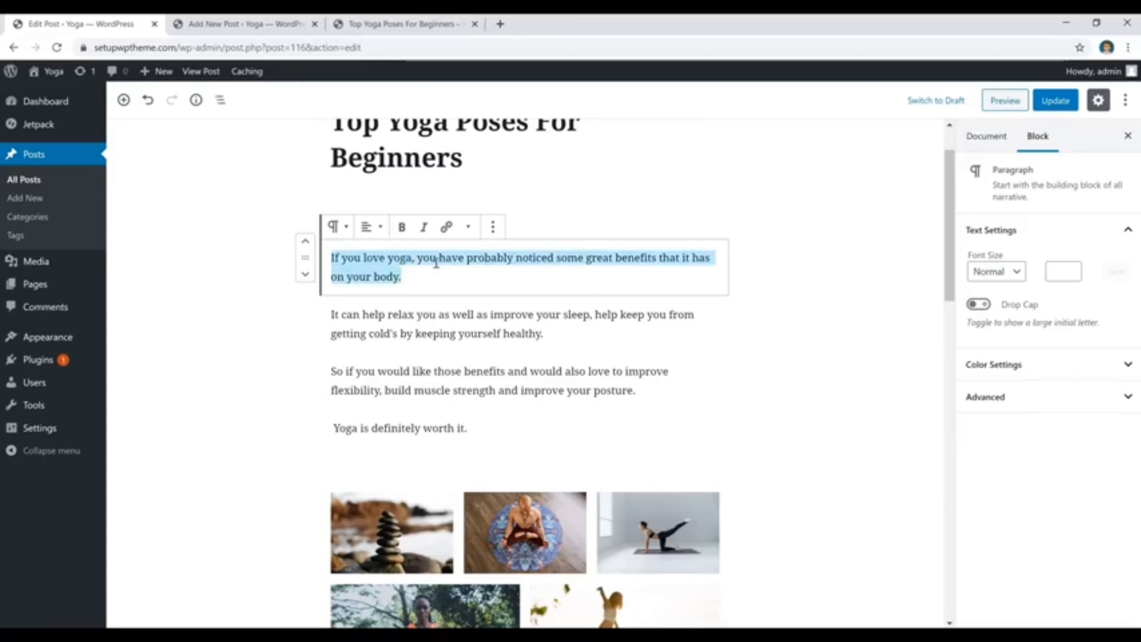
pyautogui.click(371, 227)
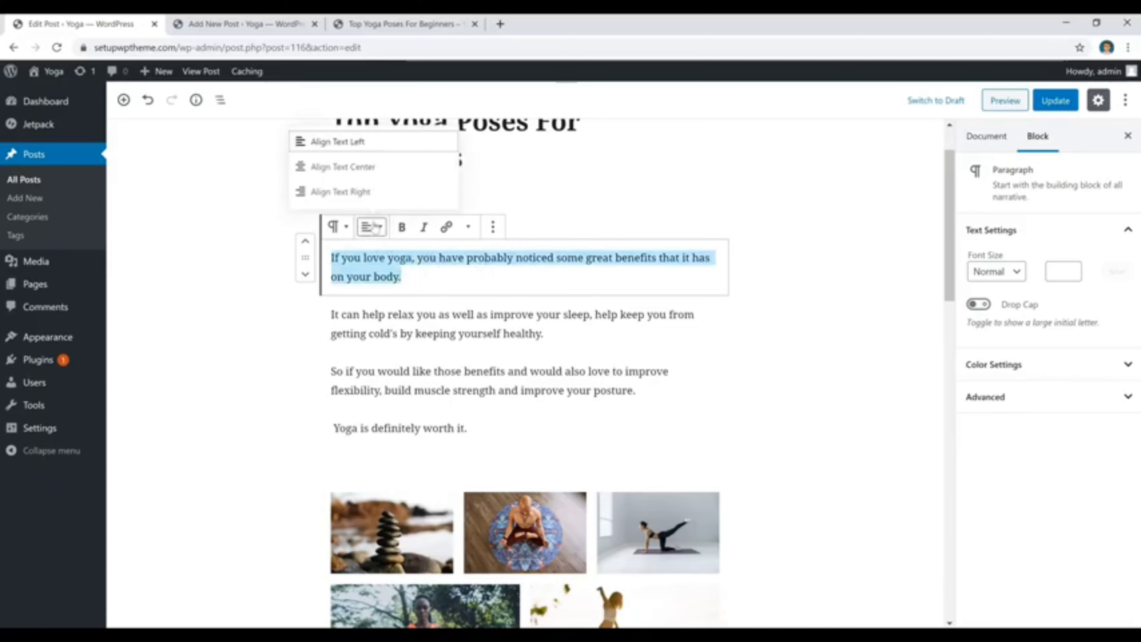
pyautogui.click(368, 169)
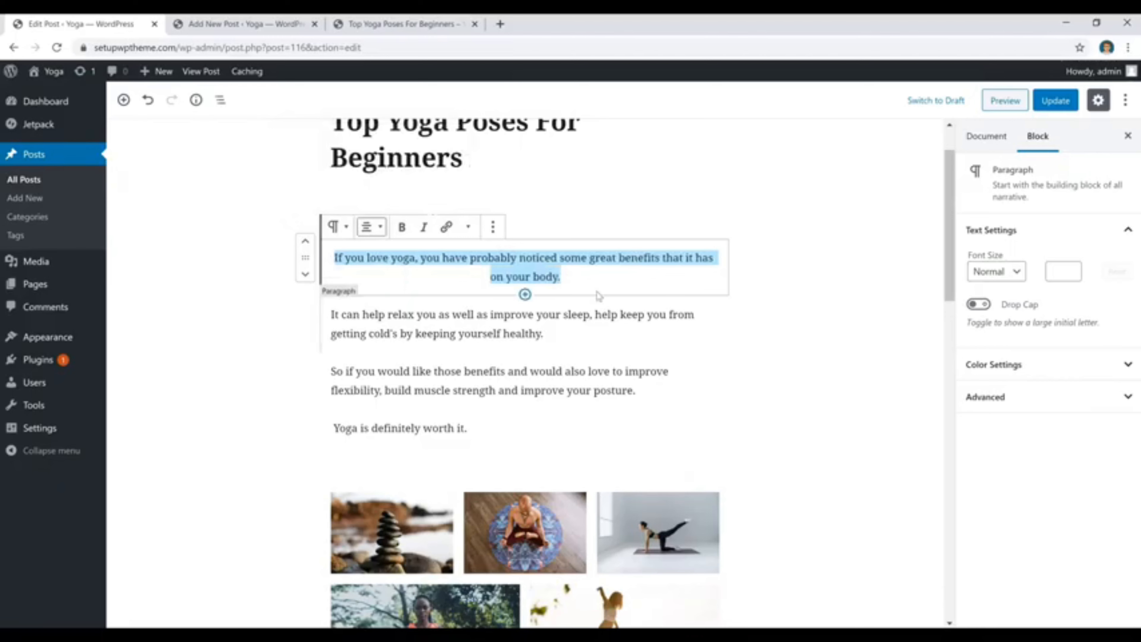
pyautogui.click(369, 226)
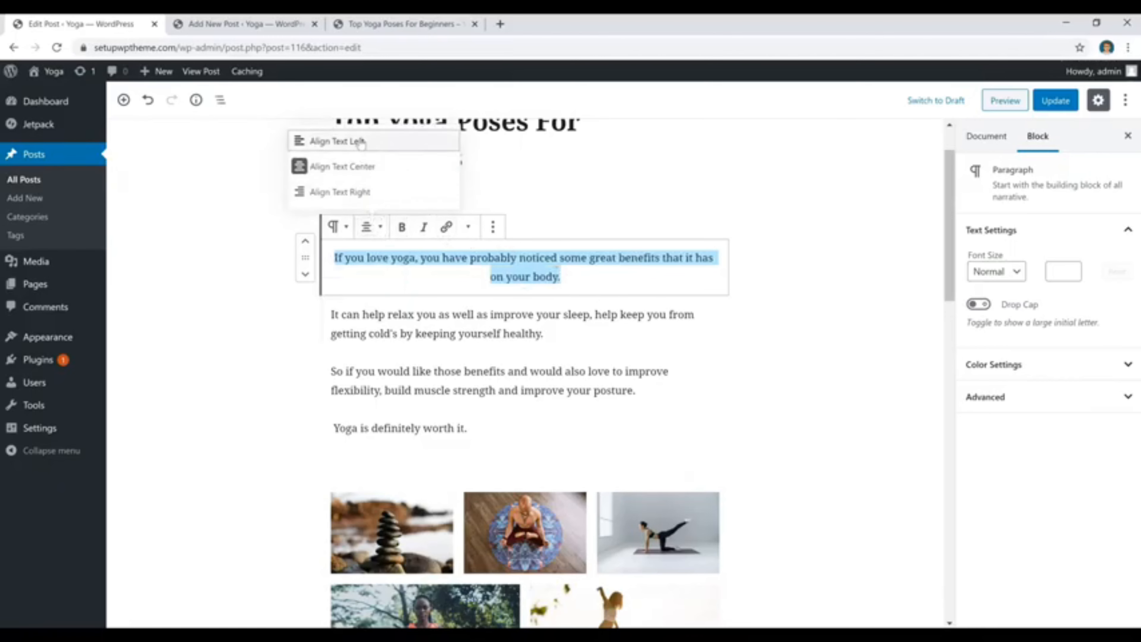
pyautogui.click(337, 140)
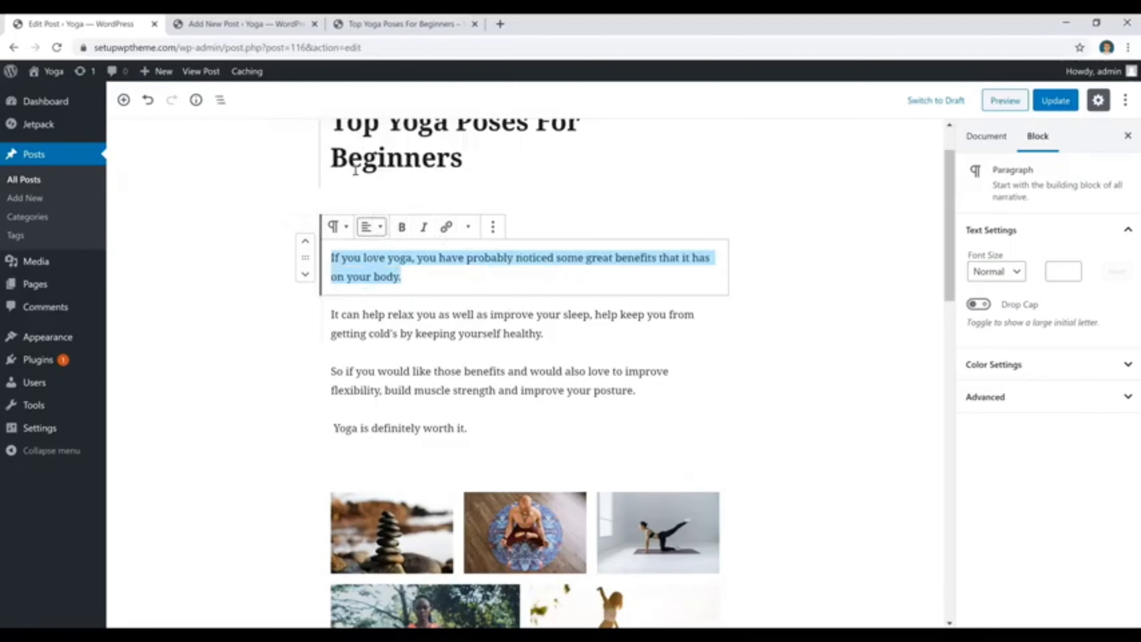
pyautogui.click(457, 279)
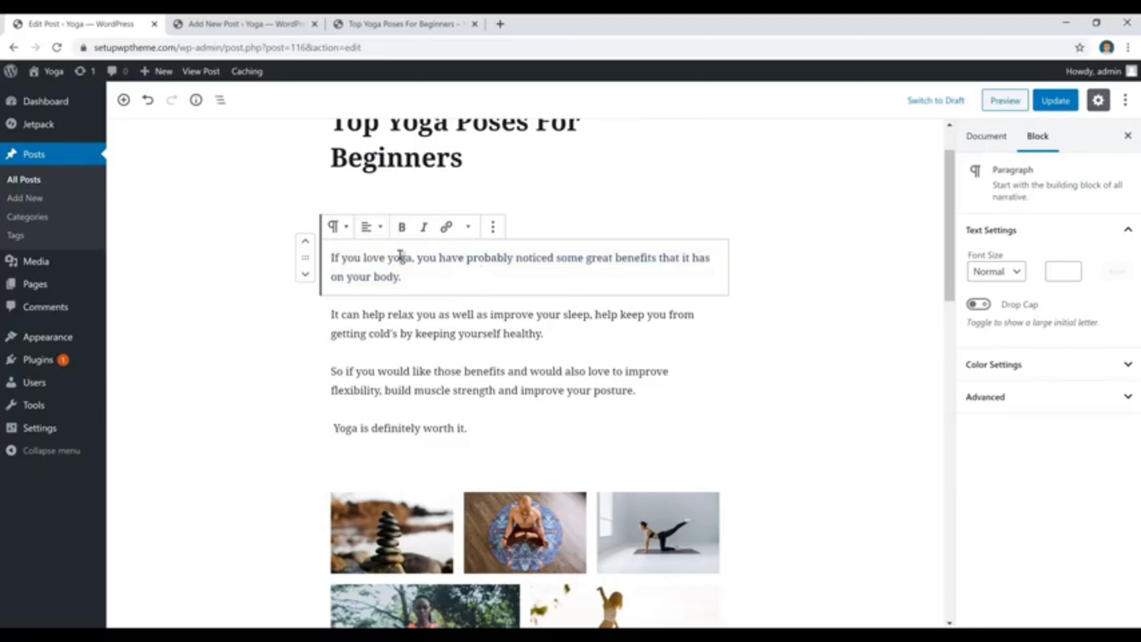
pyautogui.moveTo(410, 258); pyautogui.dragTo(364, 260)
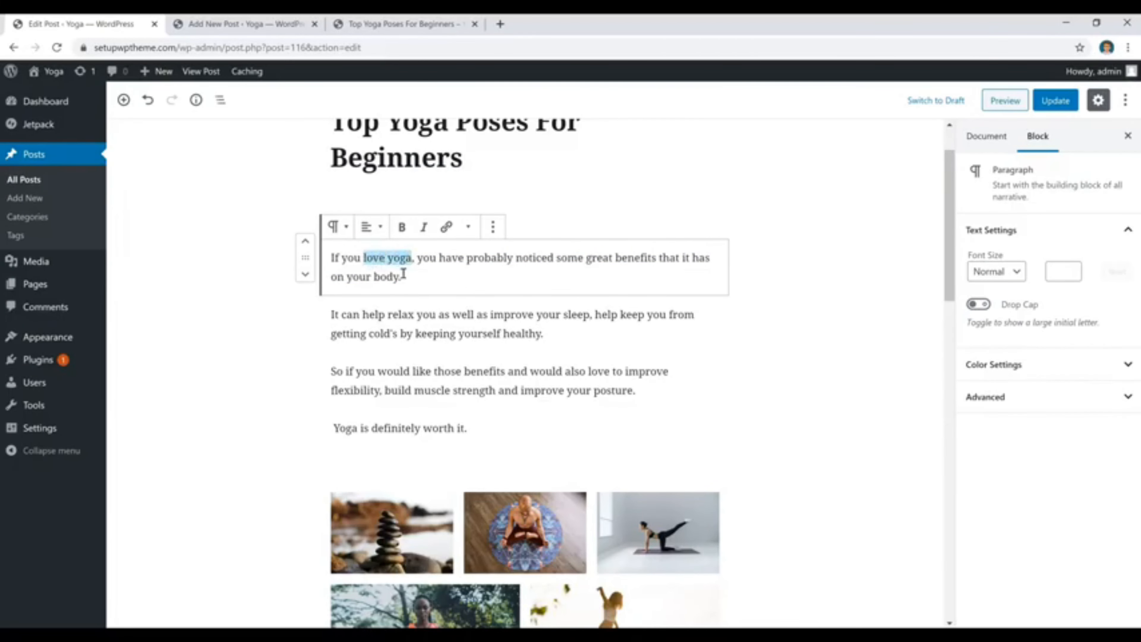
pyautogui.click(446, 227)
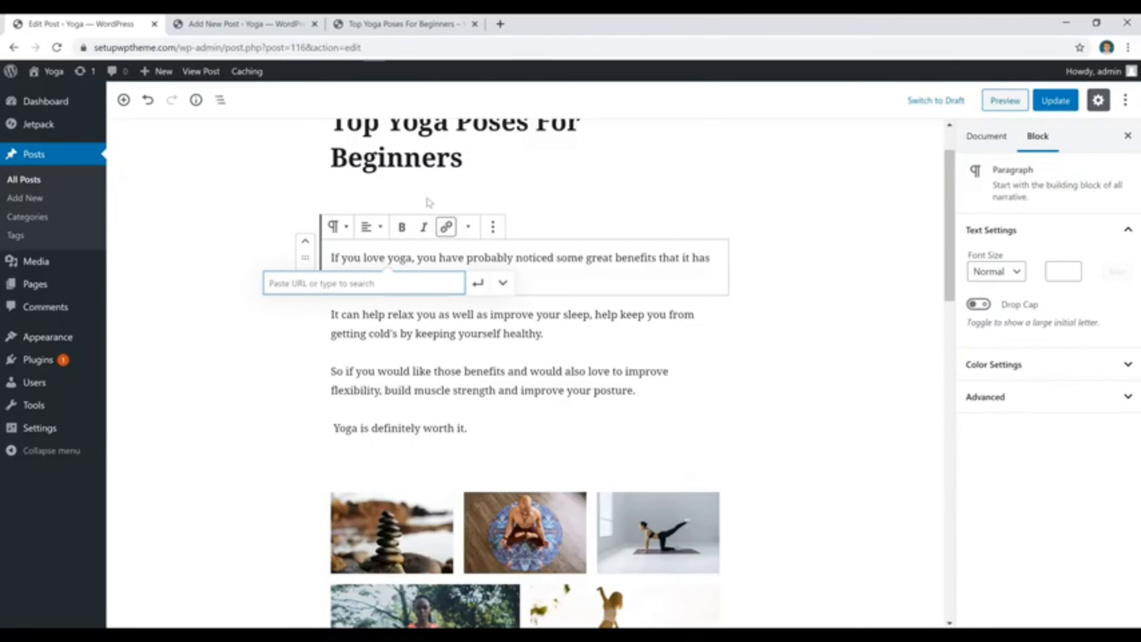
pyautogui.click(395, 25)
pyautogui.click(259, 49)
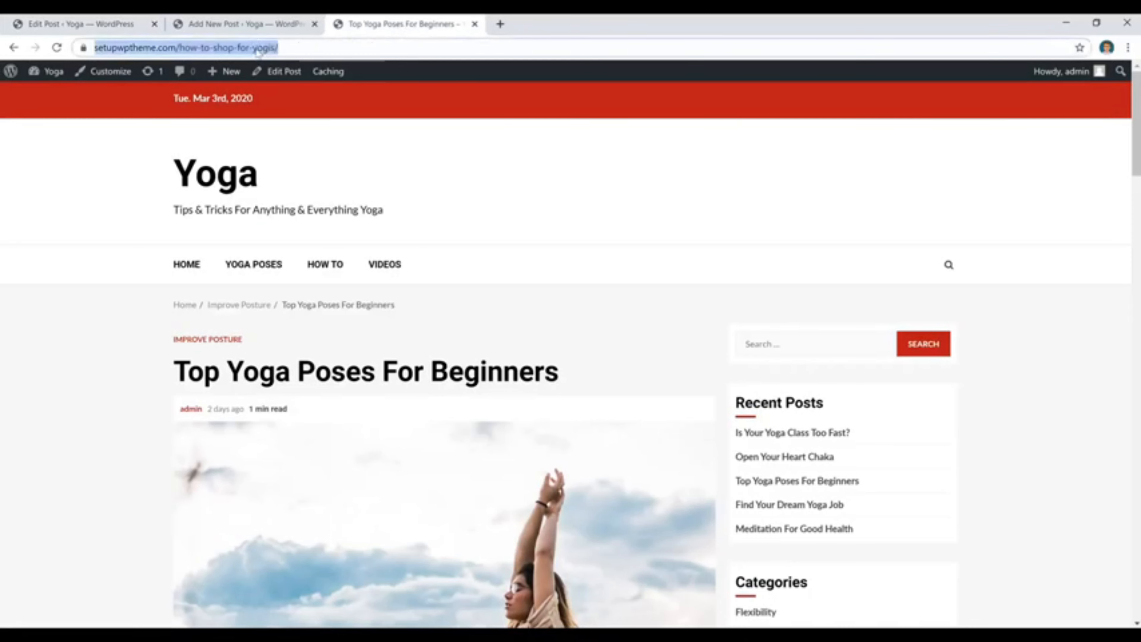
pyautogui.rightClick(258, 50)
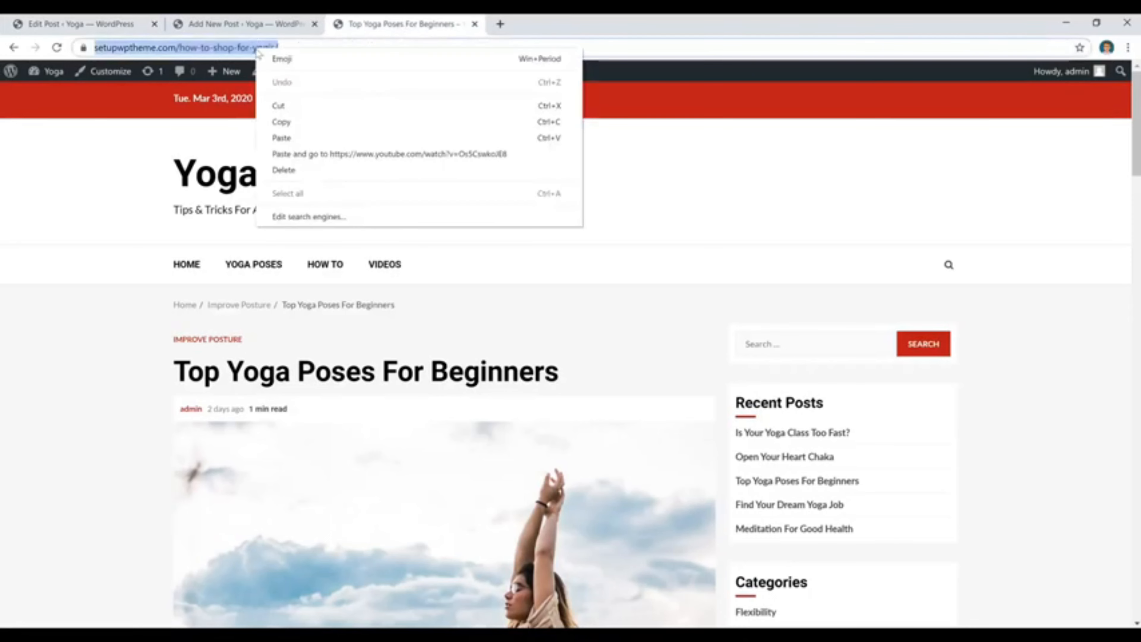
pyautogui.click(293, 128)
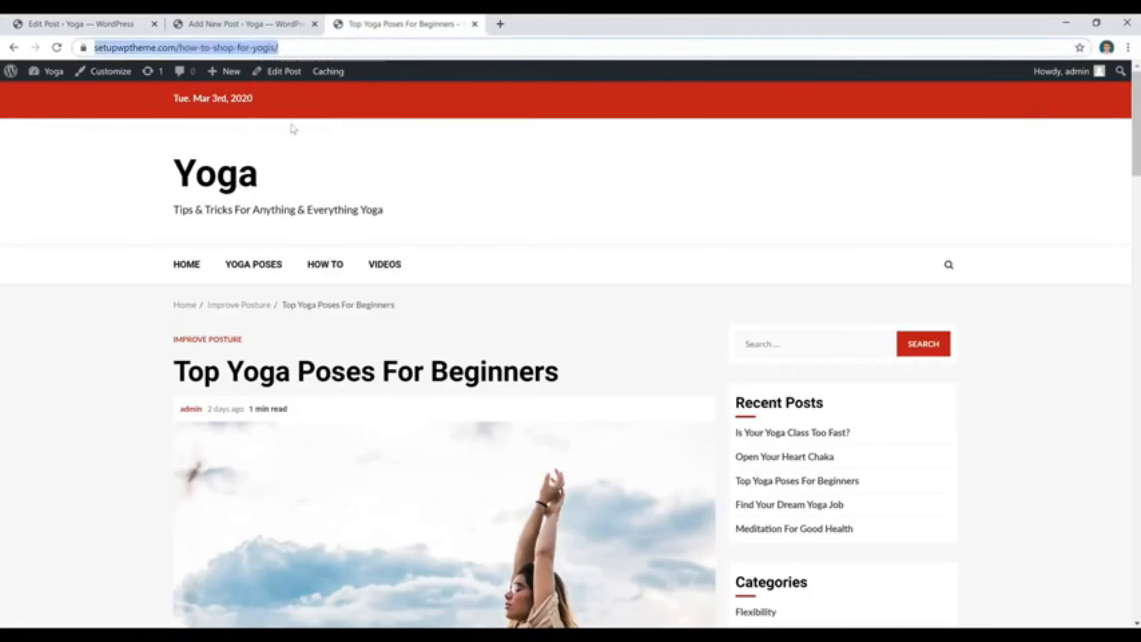
pyautogui.click(181, 28)
pyautogui.click(135, 23)
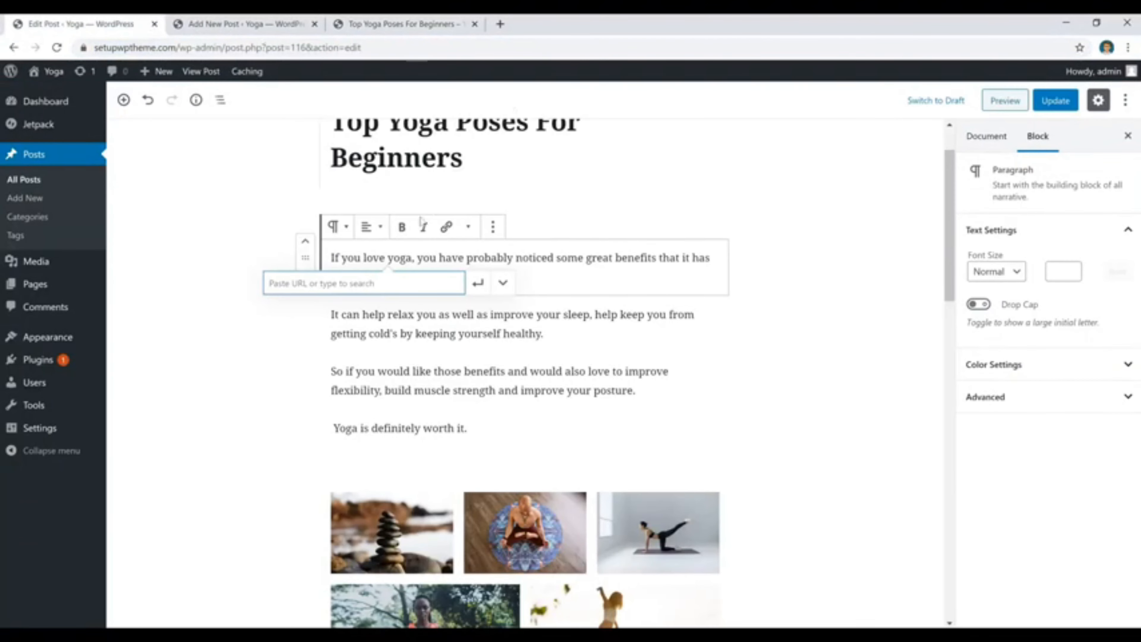
pyautogui.rightClick(355, 289)
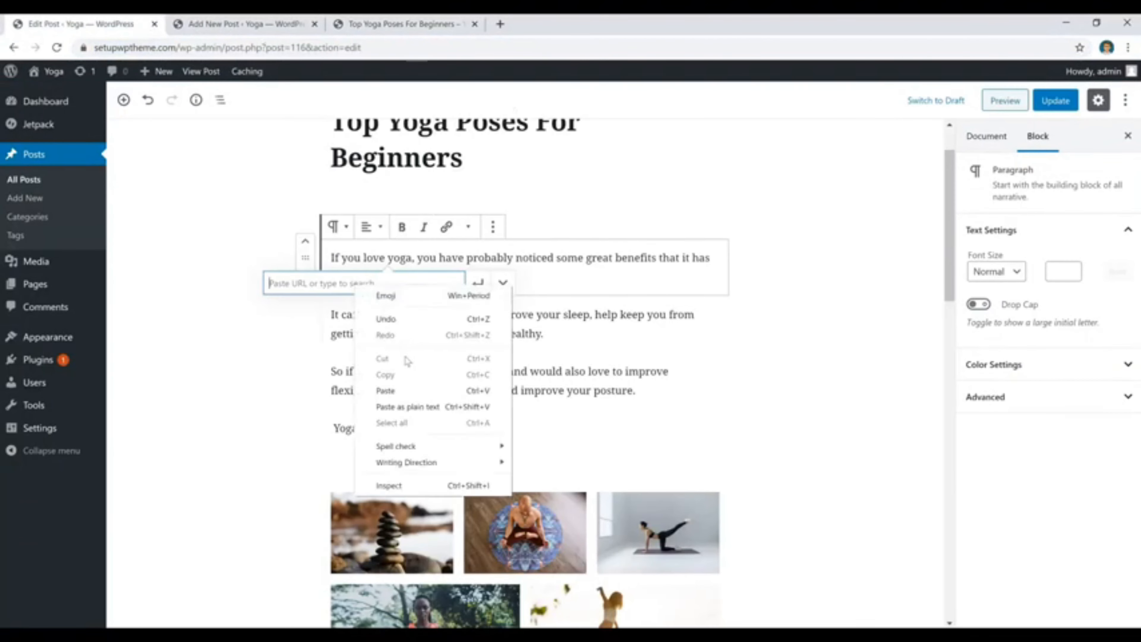
pyautogui.click(385, 391)
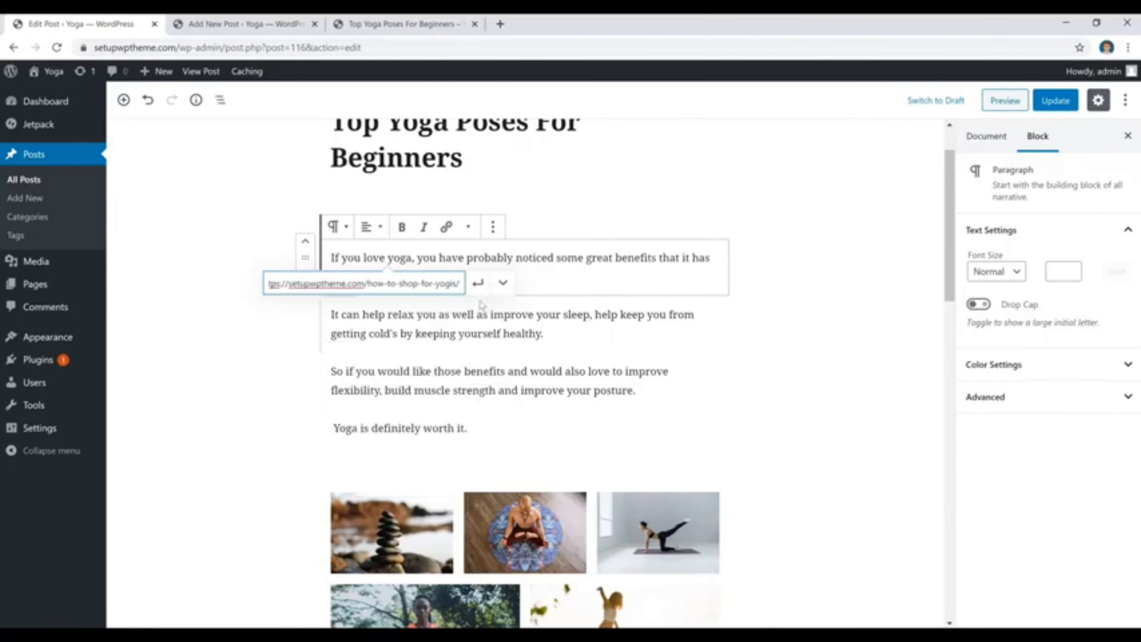
pyautogui.click(478, 283)
pyautogui.click(611, 280)
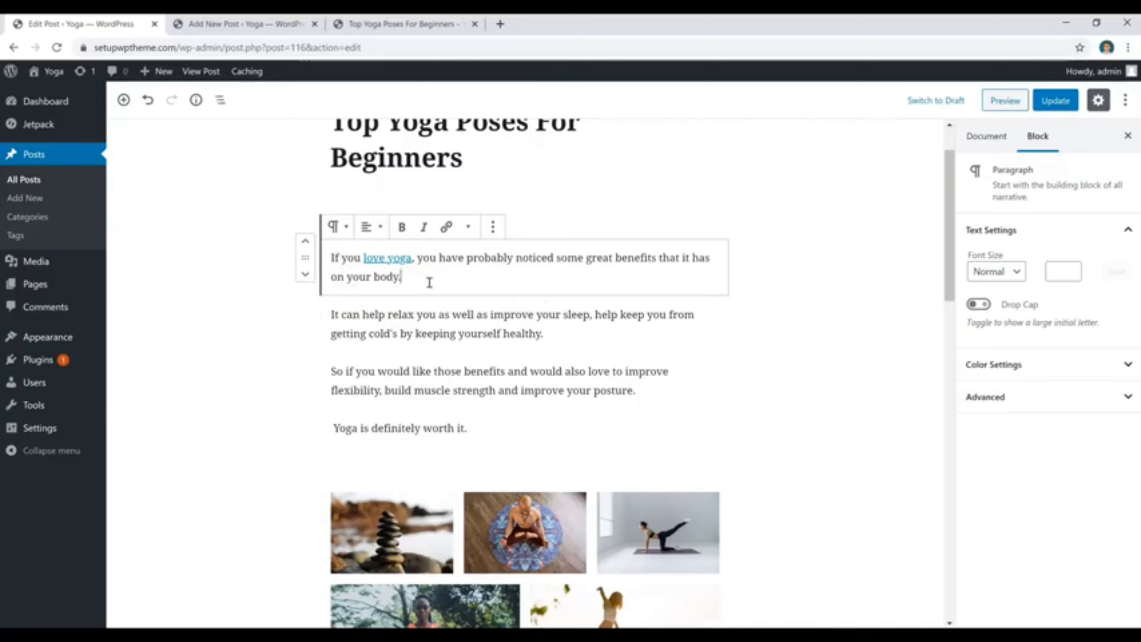
# Remove the link from "love yoga" in the first paragraph.
pyautogui.click(400, 259)
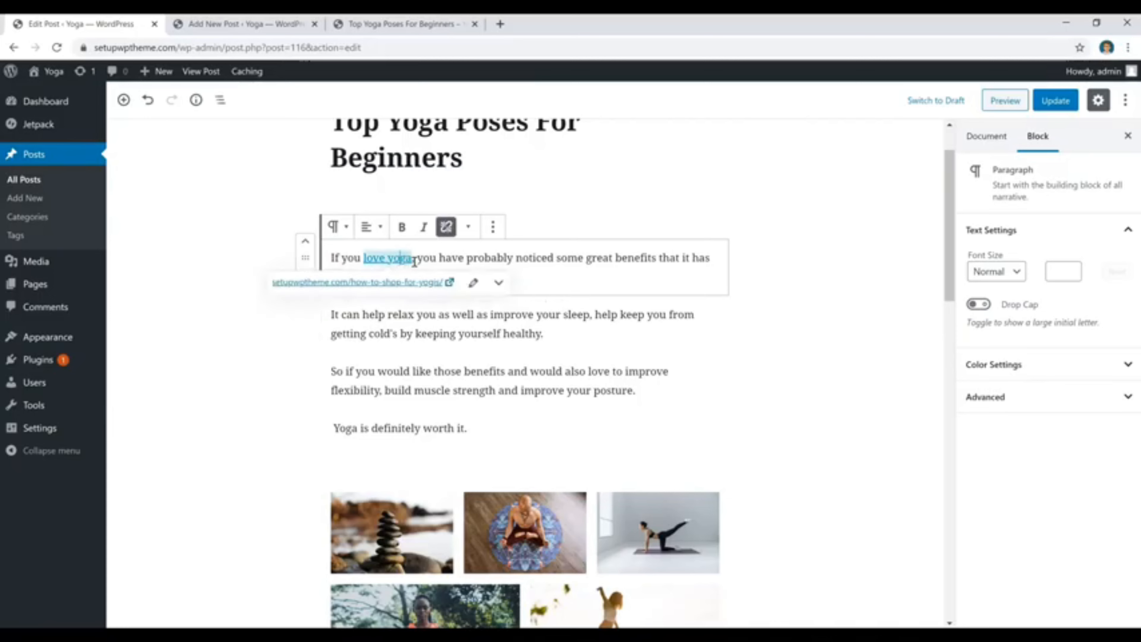
pyautogui.click(449, 233)
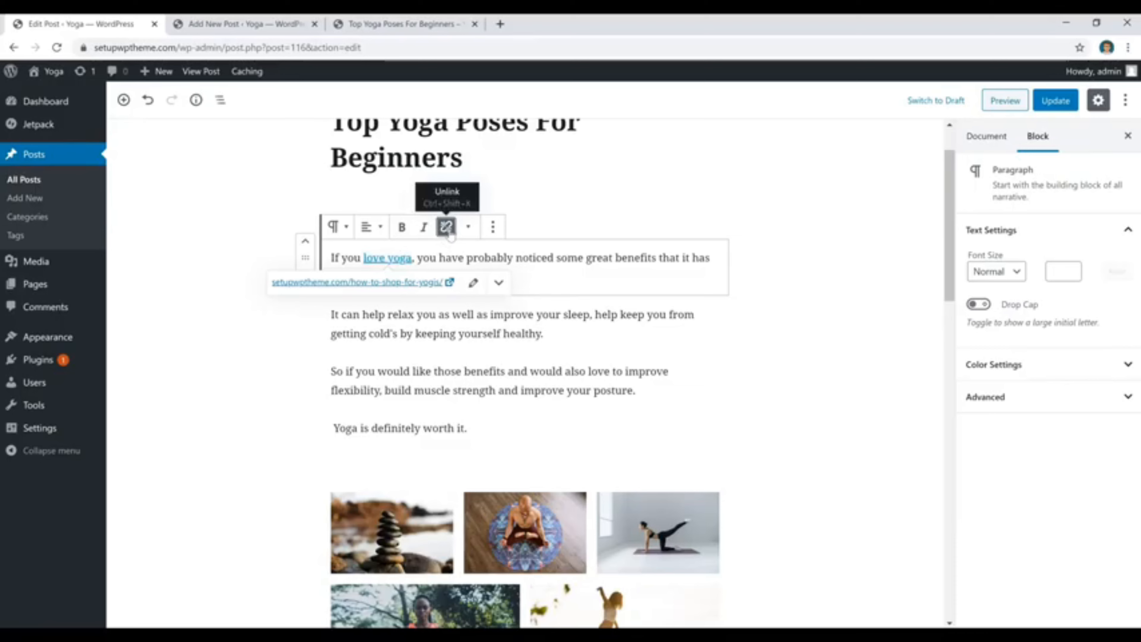
pyautogui.click(448, 233)
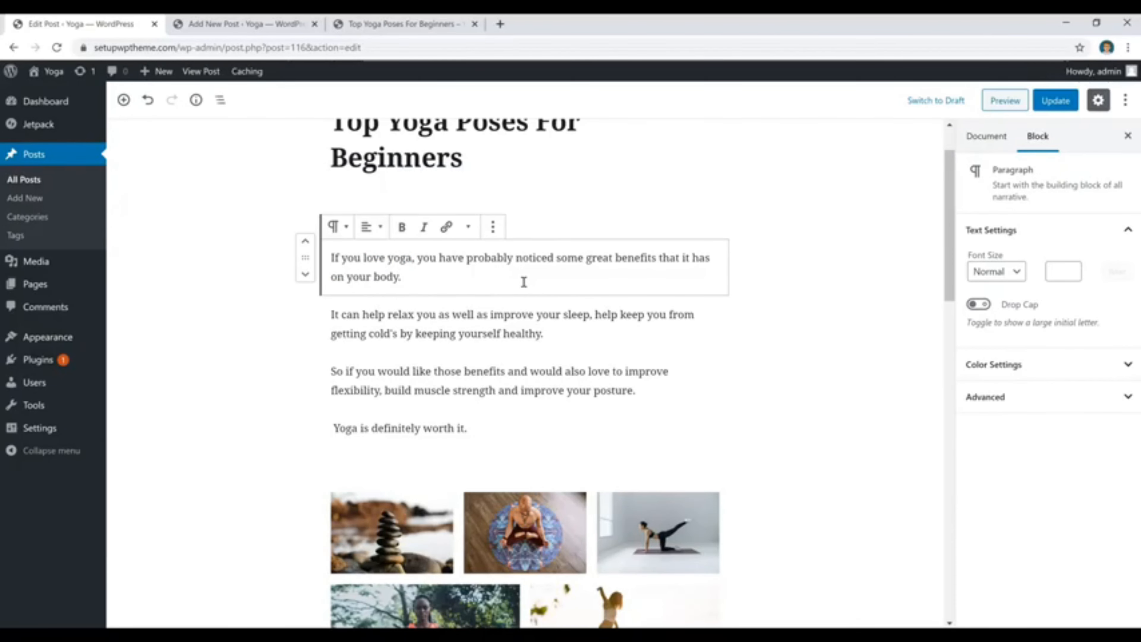
# Insert an image block below the first paragraph and upload pexels-photo-355863 from the Desktop into it.
pyautogui.press('Return')
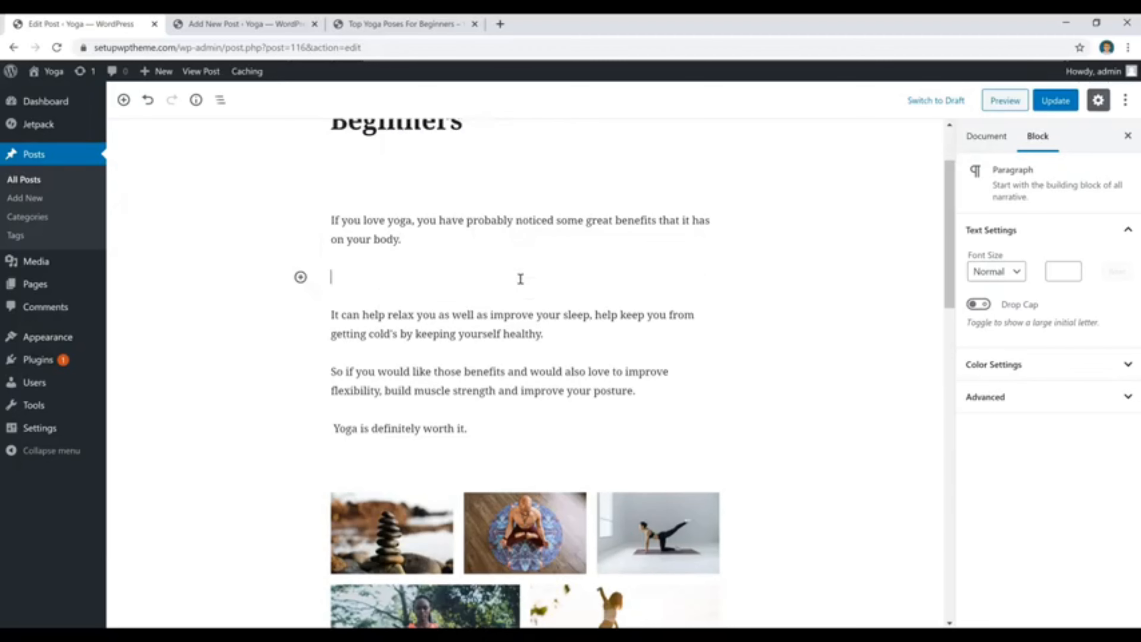
pyautogui.click(300, 277)
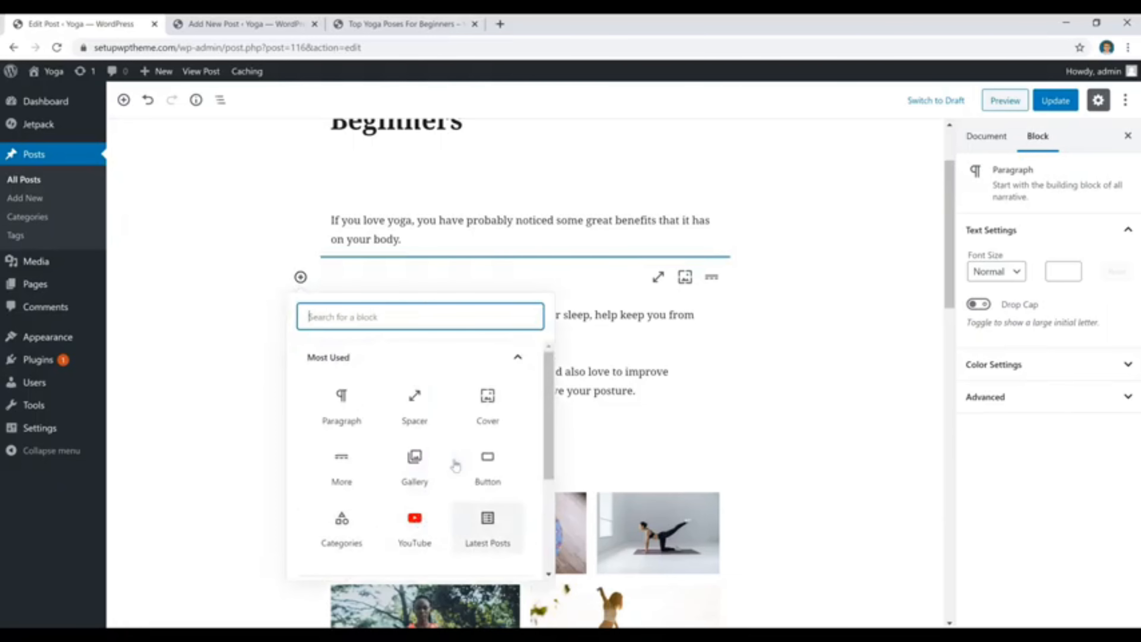
pyautogui.scroll(-3, 455, 466)
pyautogui.click(423, 458)
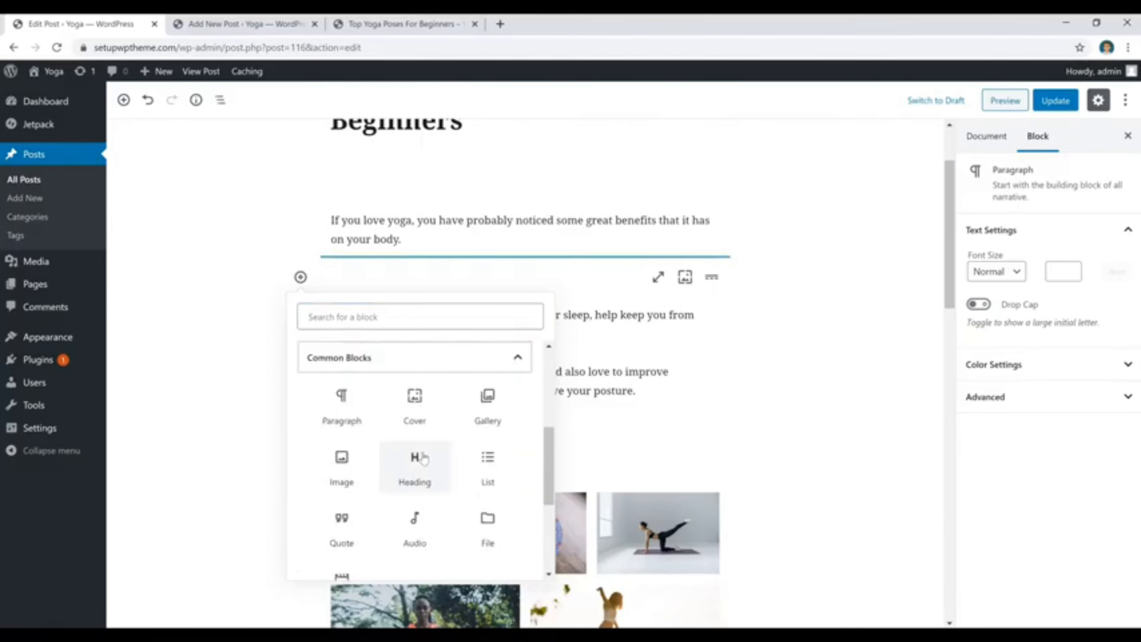
pyautogui.click(354, 474)
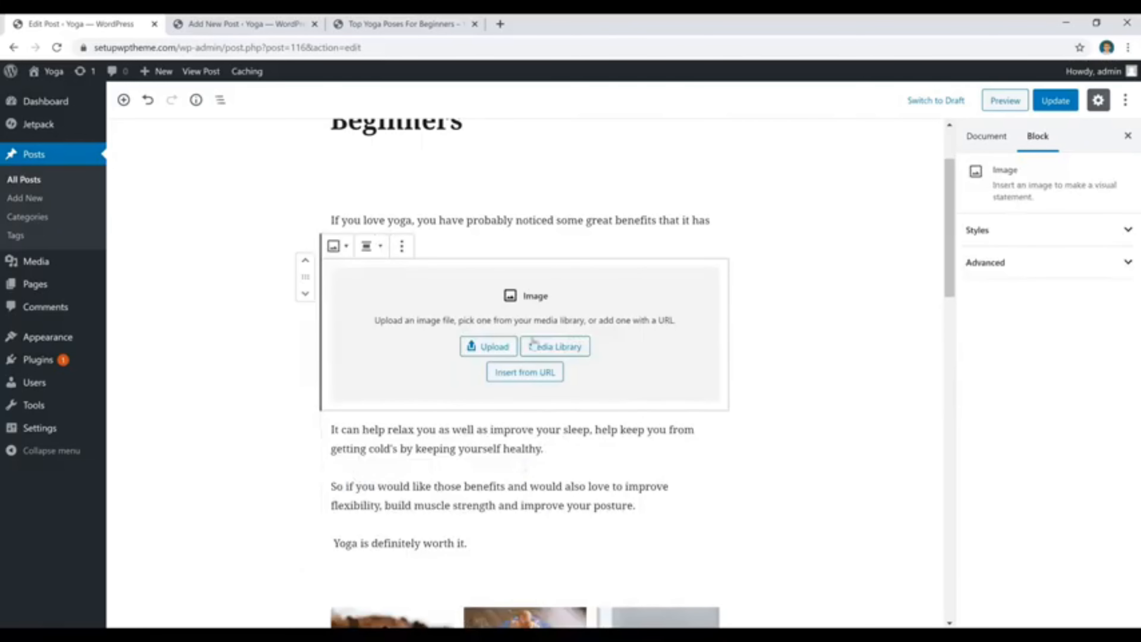
pyautogui.click(490, 347)
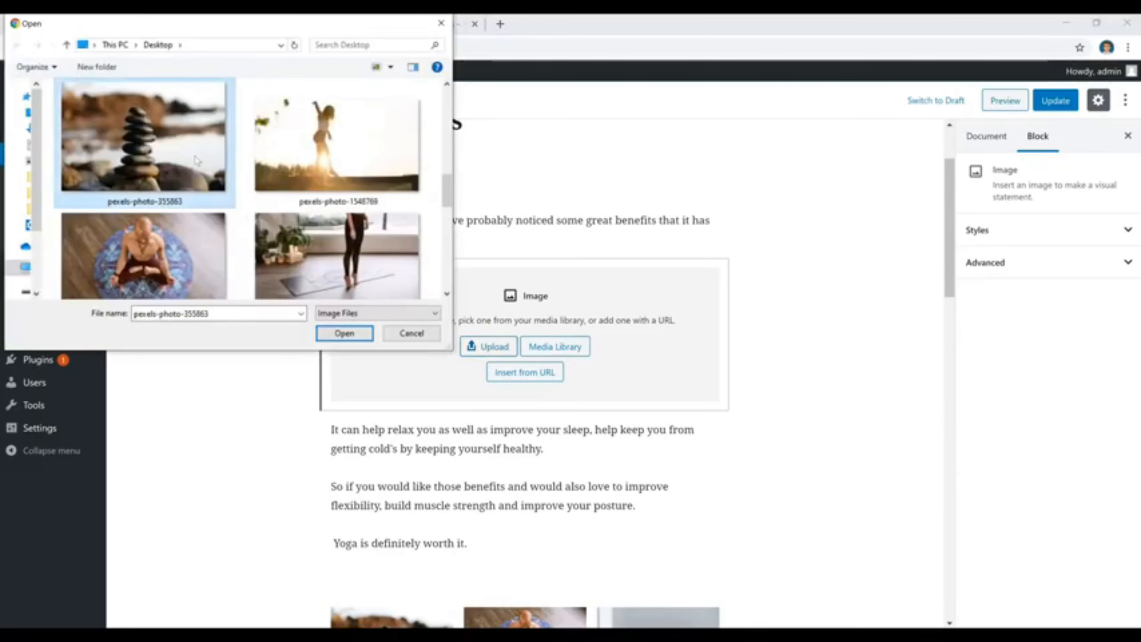
pyautogui.click(344, 333)
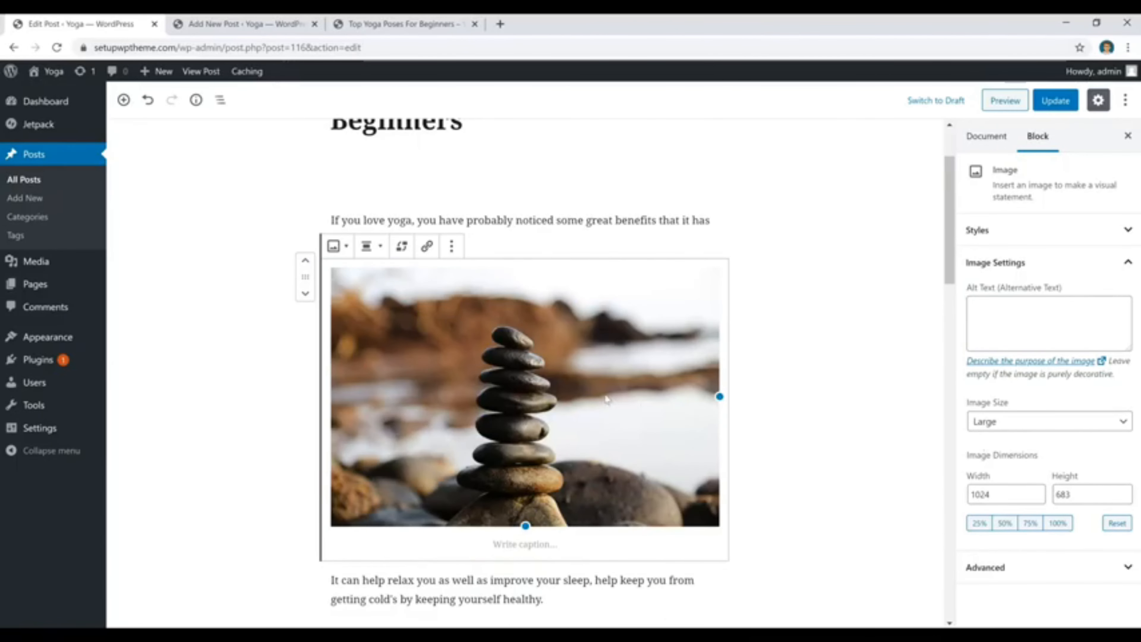
# Try the stacked-stones image at Medium size with center alignment, and set its image size to Full Size.
pyautogui.click(1014, 424)
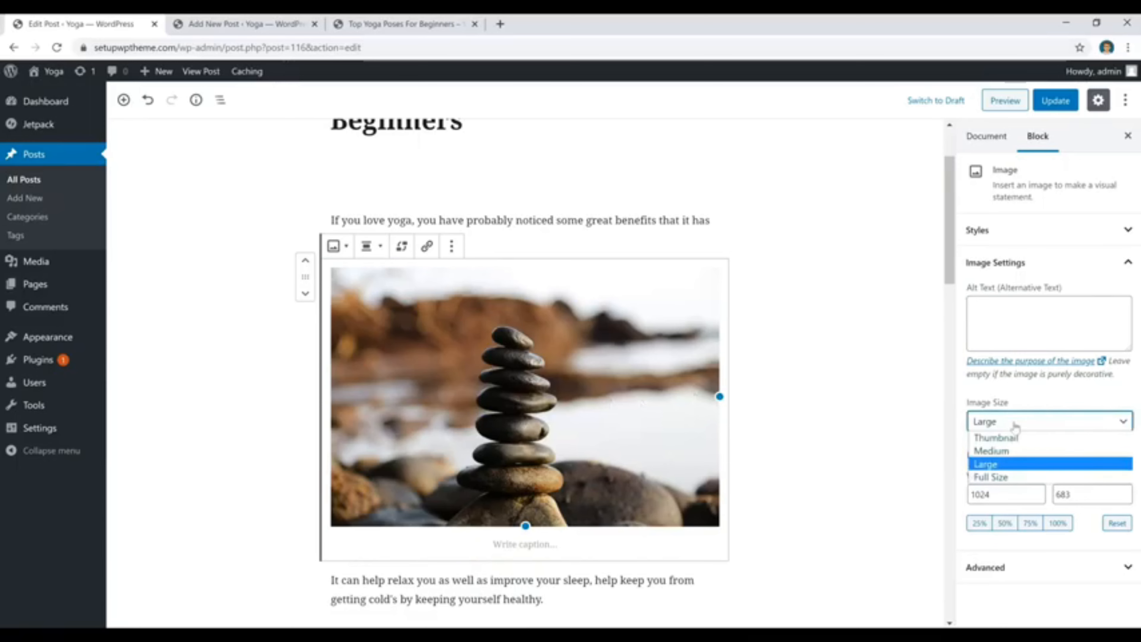
pyautogui.click(998, 452)
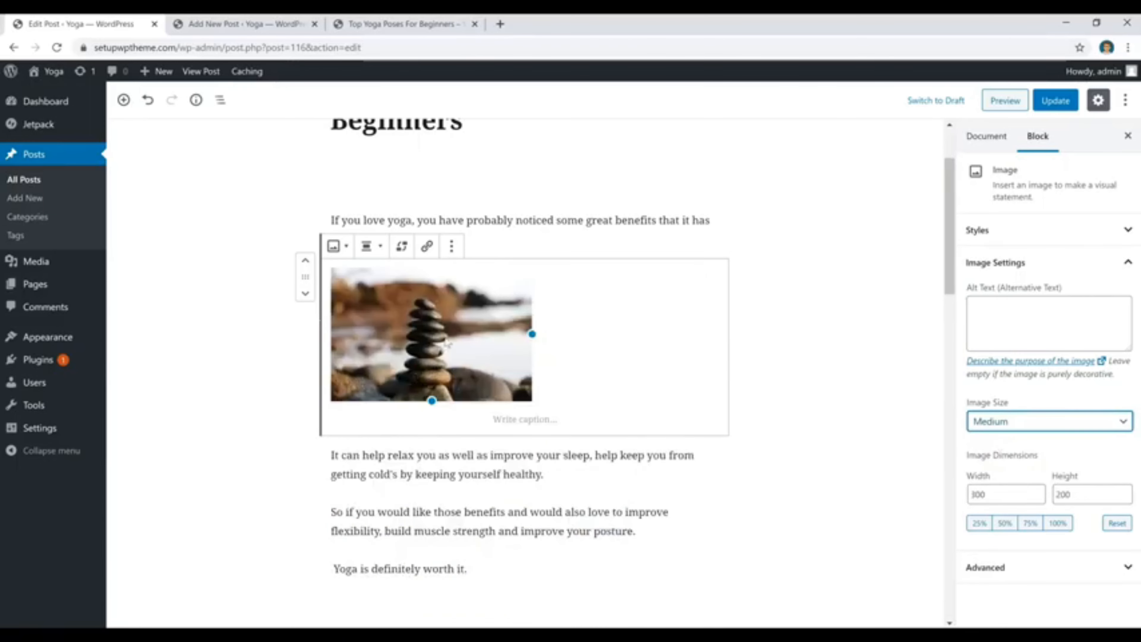
pyautogui.click(371, 246)
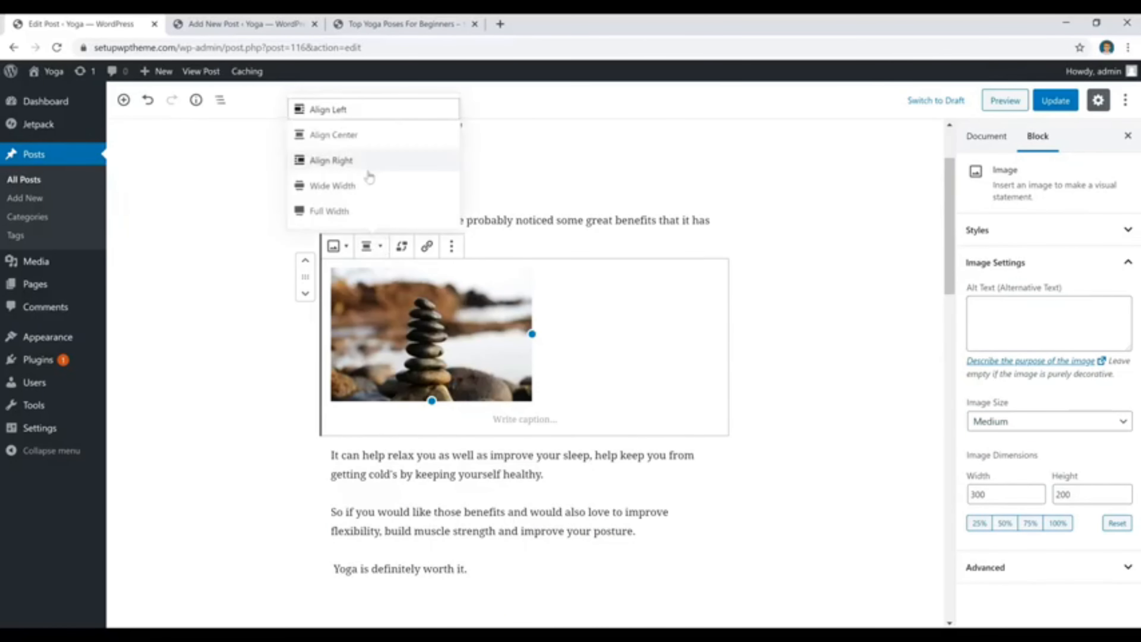
pyautogui.click(368, 135)
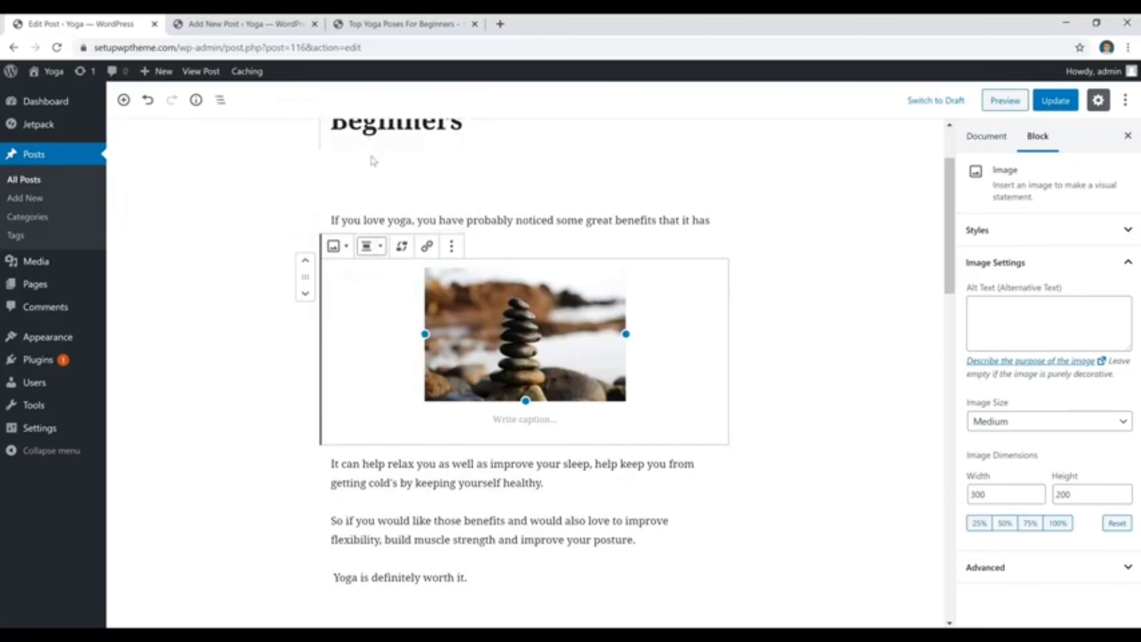
pyautogui.click(1008, 427)
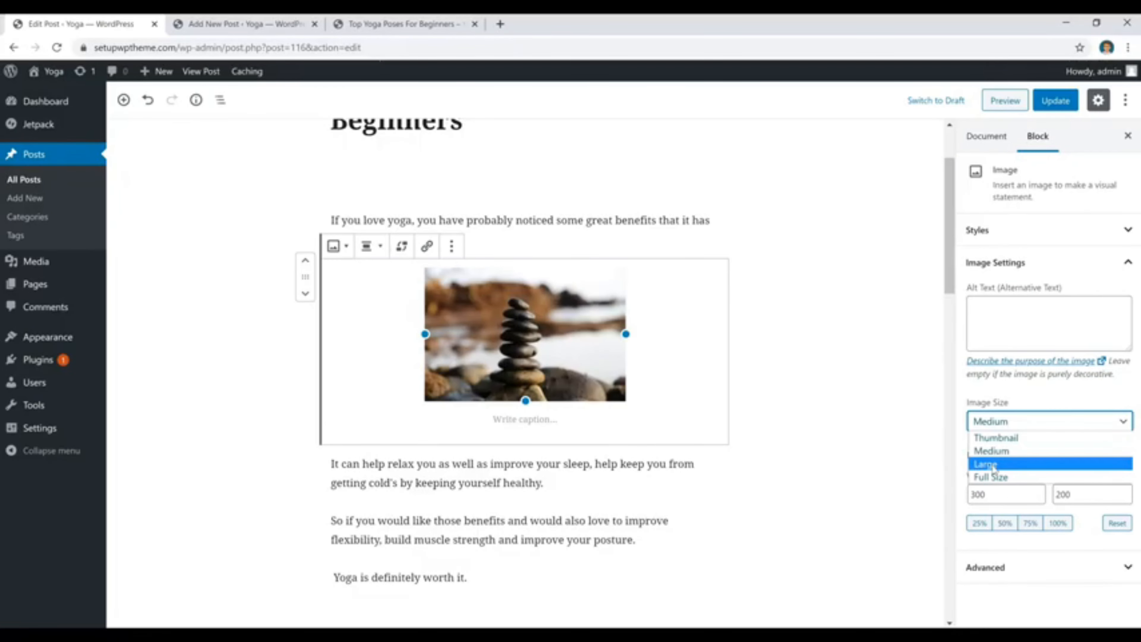
pyautogui.click(991, 477)
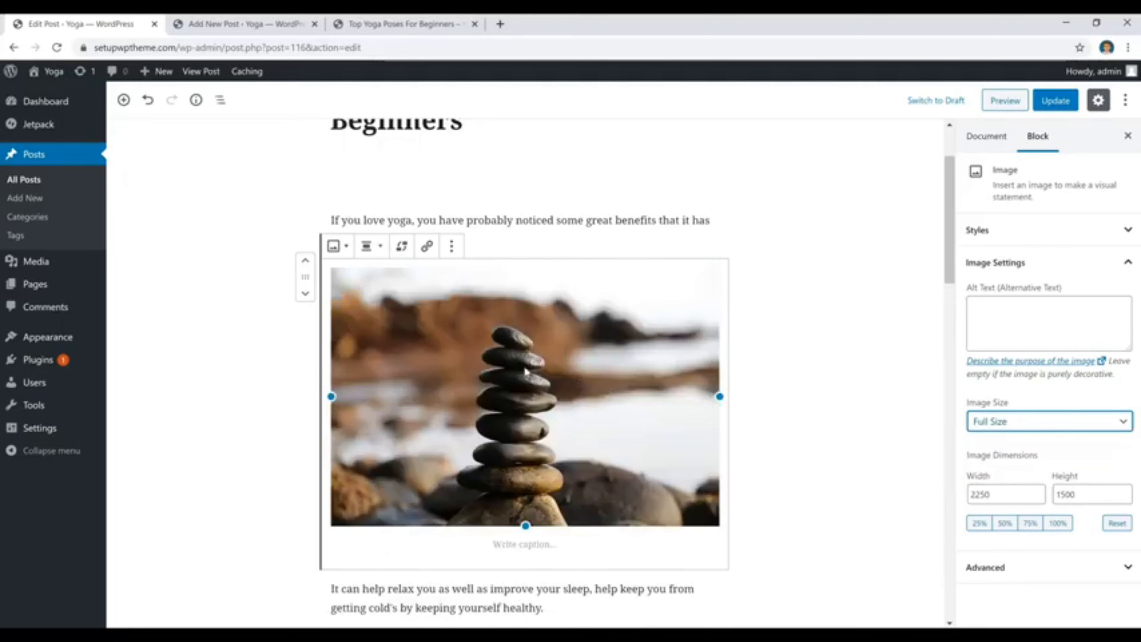
# Delete the stacked-stones image block below the first paragraph.
pyautogui.click(598, 350)
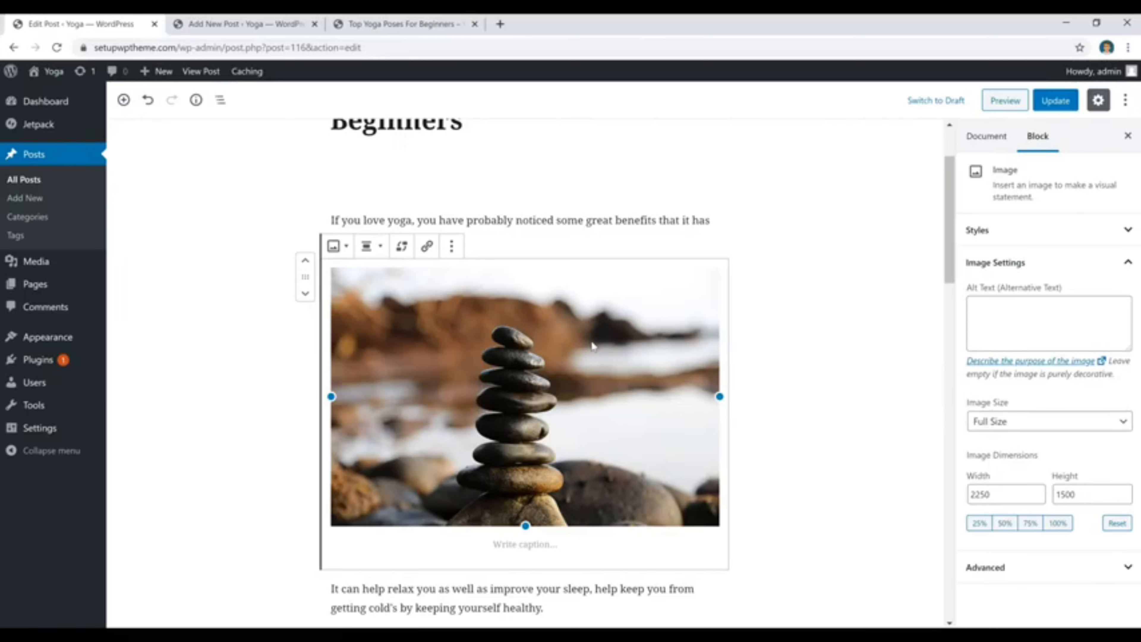
pyautogui.press('Delete')
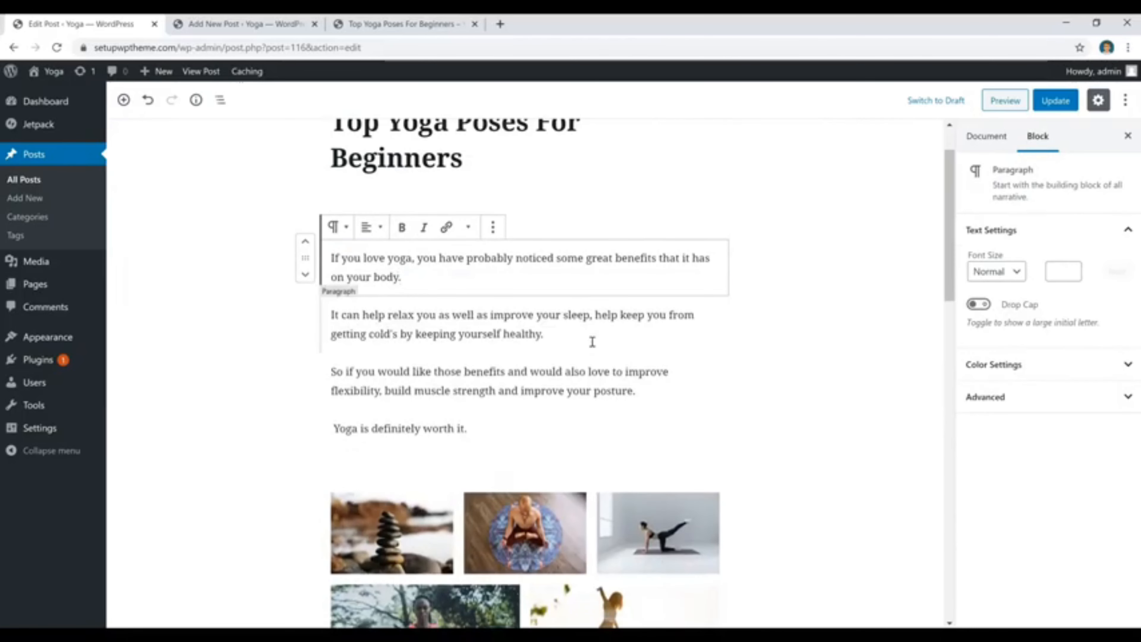
pyautogui.click(592, 341)
pyautogui.scroll(1, 598, 359)
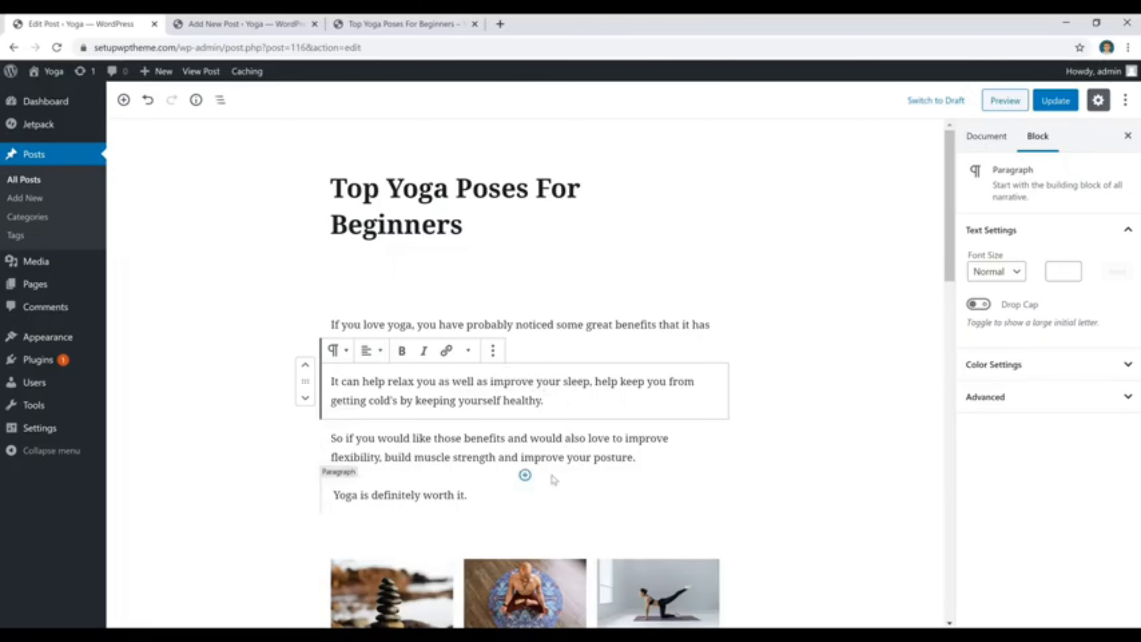
pyautogui.click(445, 351)
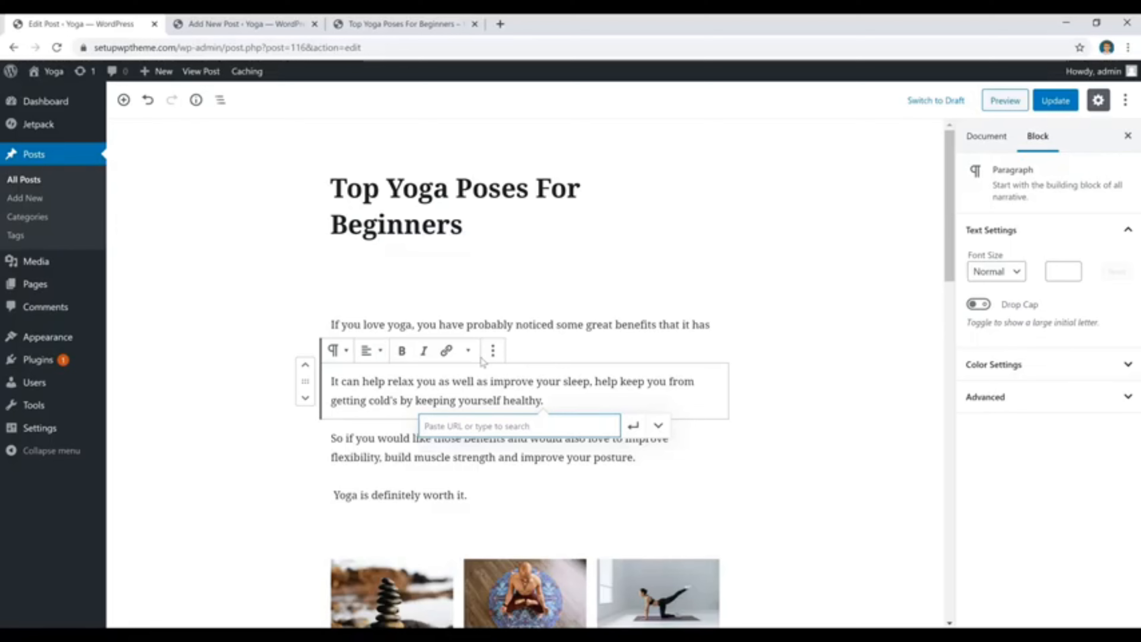
pyautogui.press('Escape')
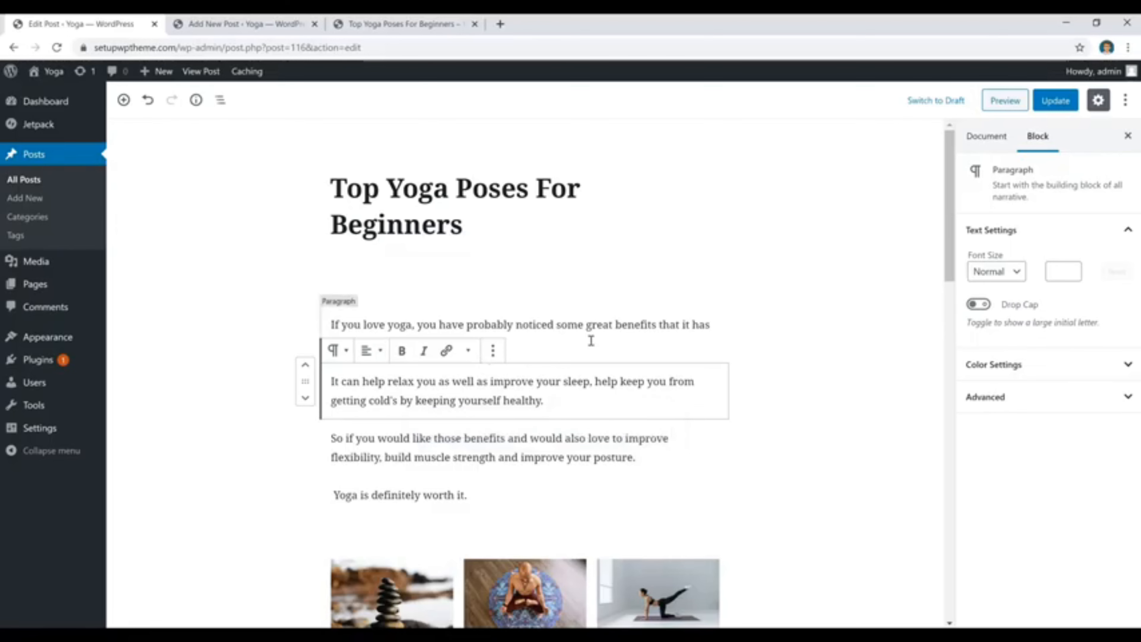
# Try a height of 50 pixels on the spacer below the post title, and set it back to 25 pixels.
pyautogui.click(593, 290)
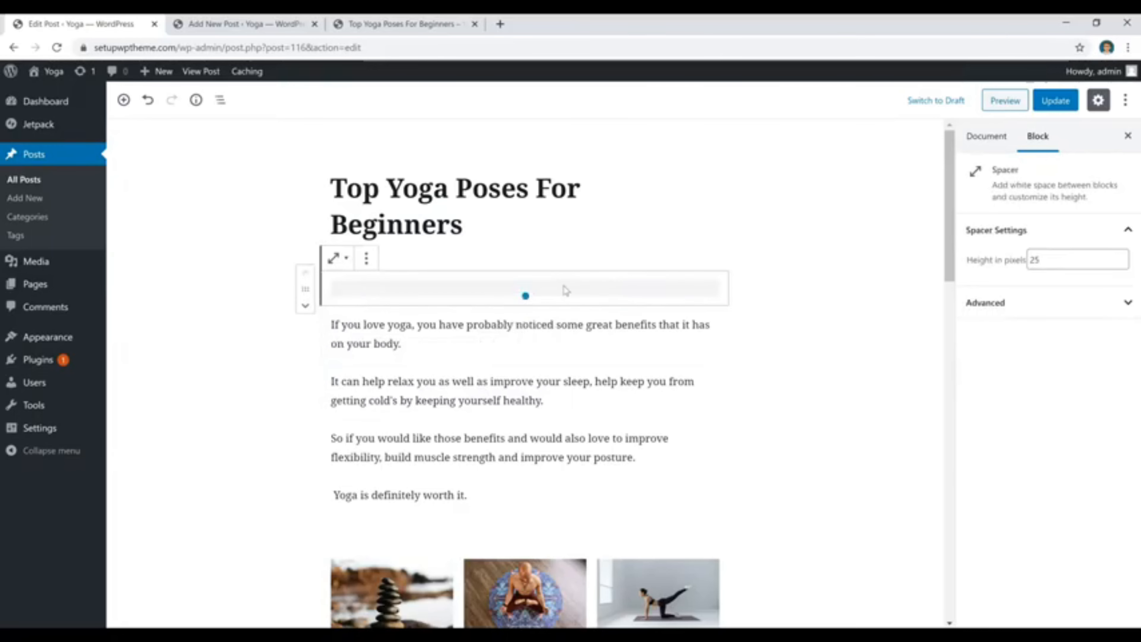
pyautogui.click(1050, 260)
pyautogui.doubleClick(1067, 253)
pyautogui.write('50')
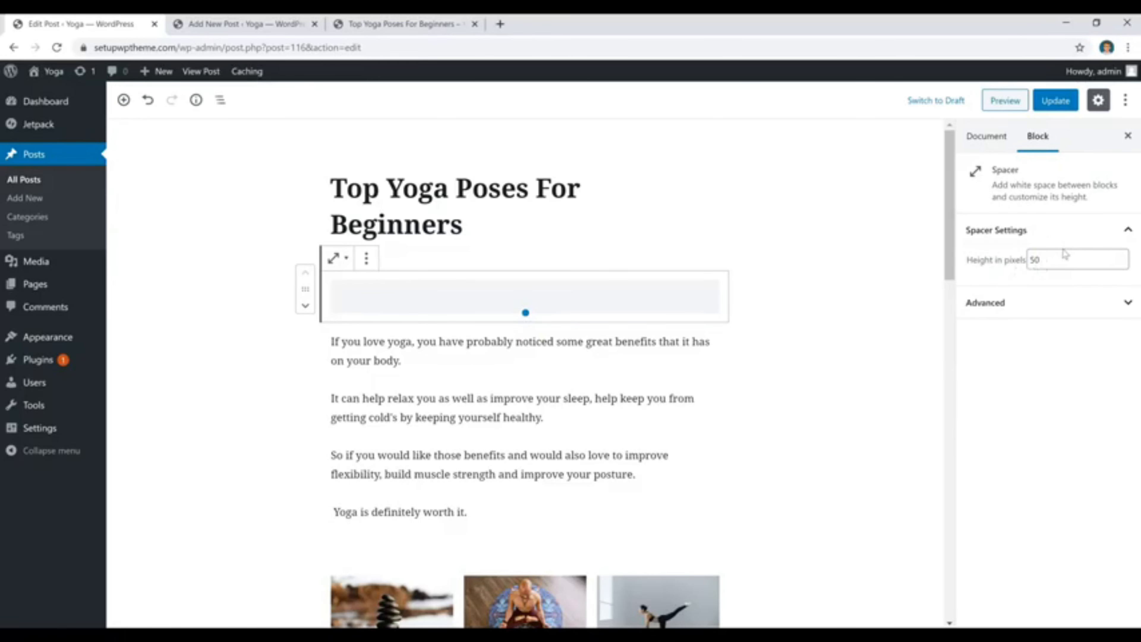
pyautogui.moveTo(1064, 260); pyautogui.dragTo(1019, 263)
pyautogui.write('30')
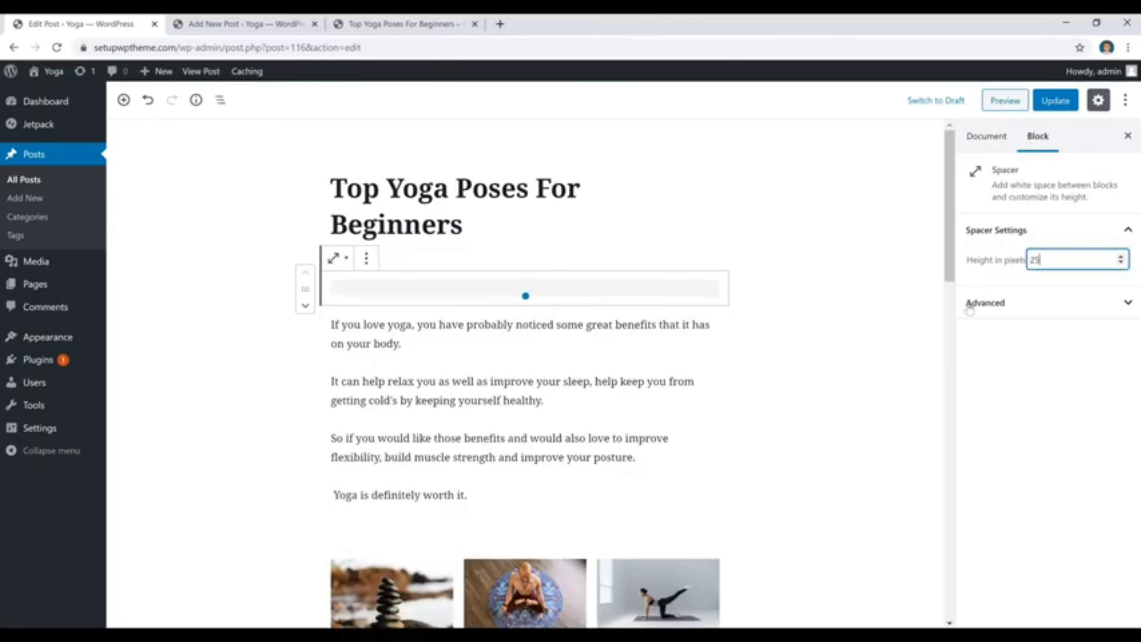
# Insert a spacer block below the first paragraph and delete it again.
pyautogui.click(520, 345)
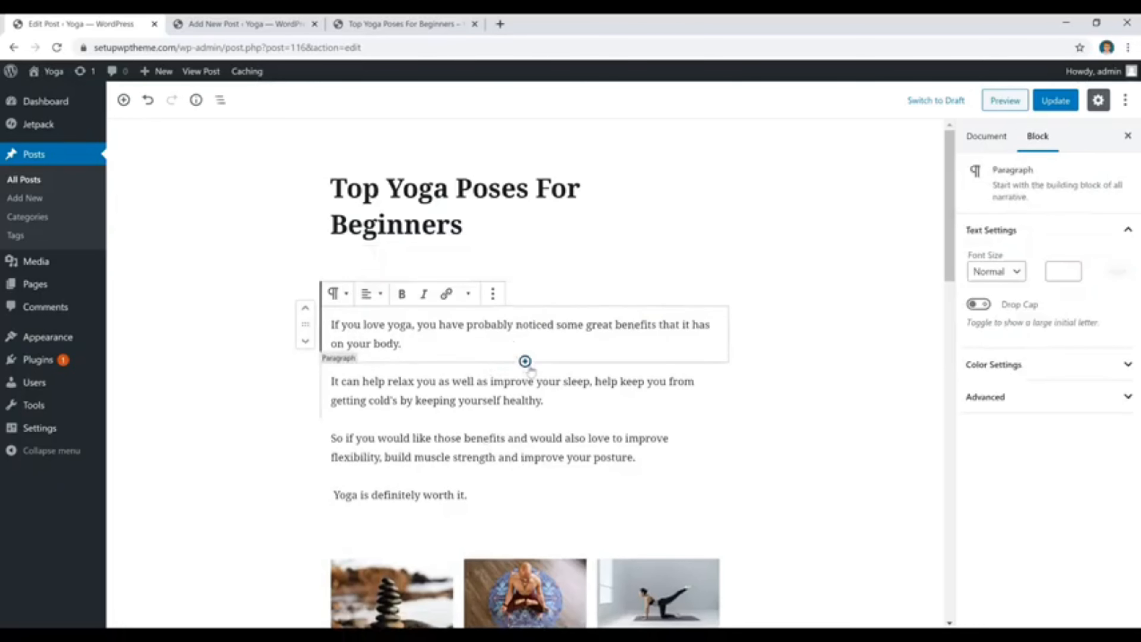
pyautogui.click(525, 361)
pyautogui.write('spacer')
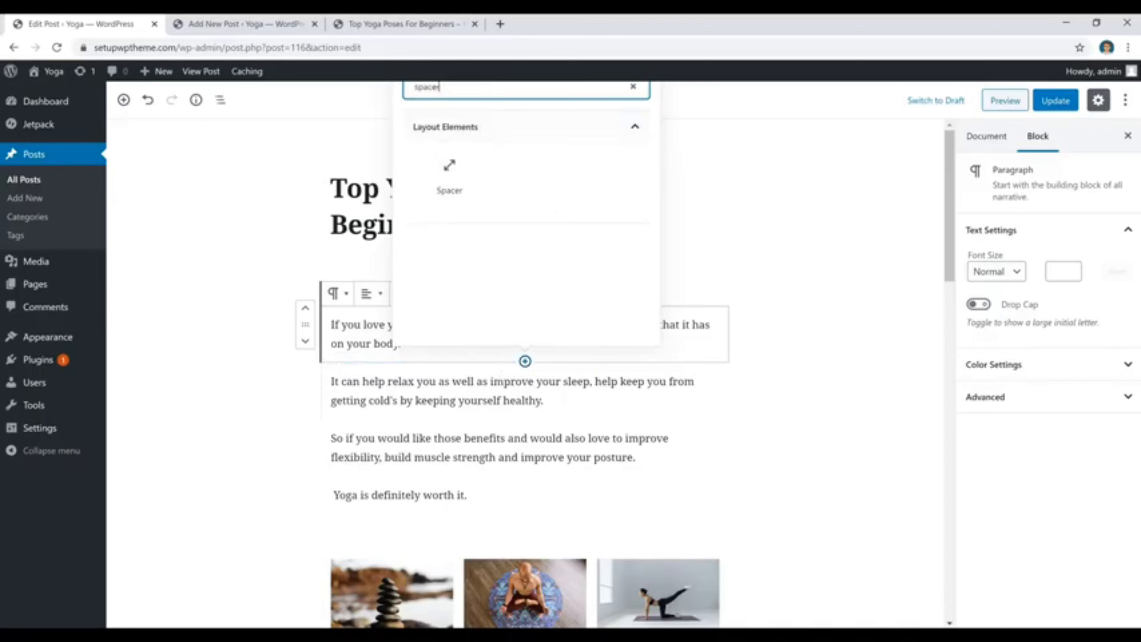
pyautogui.click(449, 177)
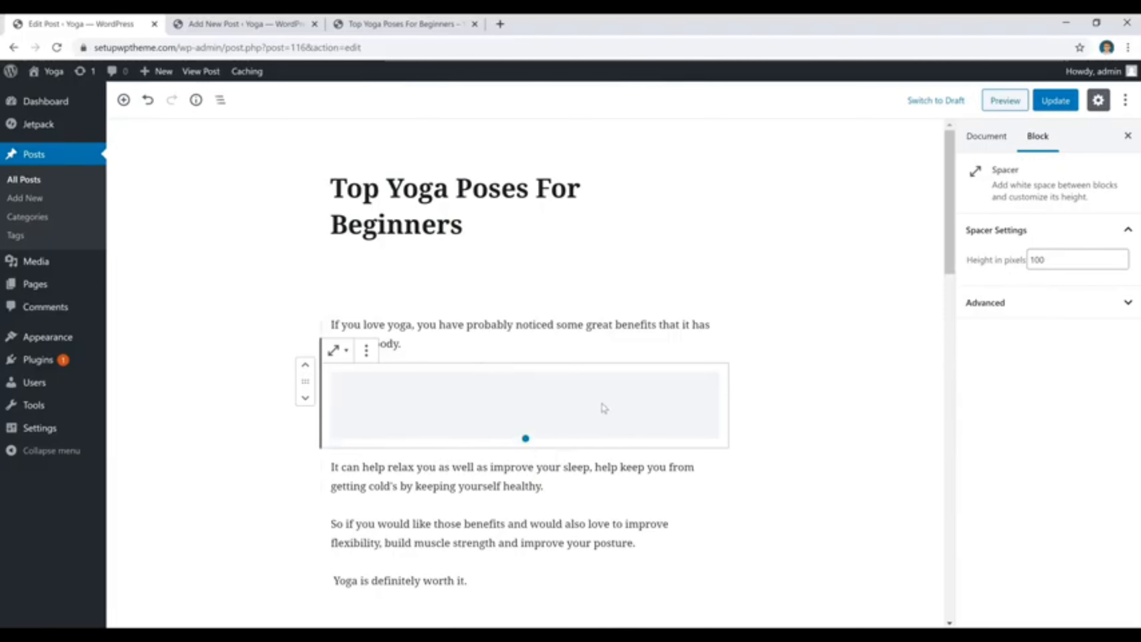
pyautogui.press('Delete')
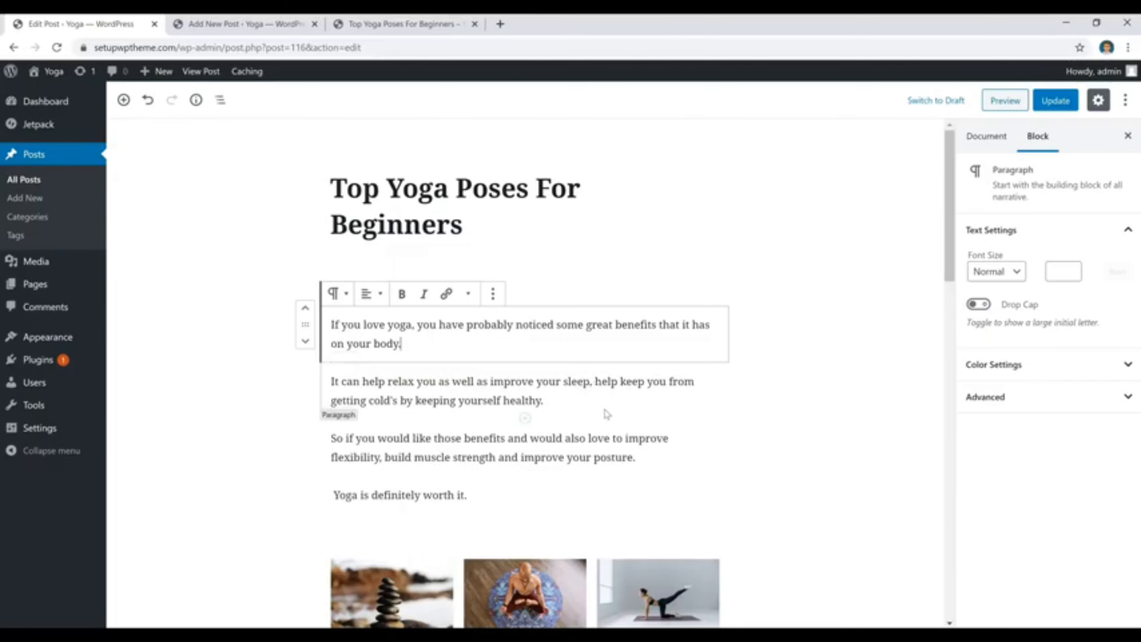
# Try an empty gallery block below the "Yoga is definitely worth it." paragraph, and remove it.
pyautogui.scroll(-3, 606, 413)
pyautogui.scroll(-3, 609, 414)
pyautogui.click(526, 365)
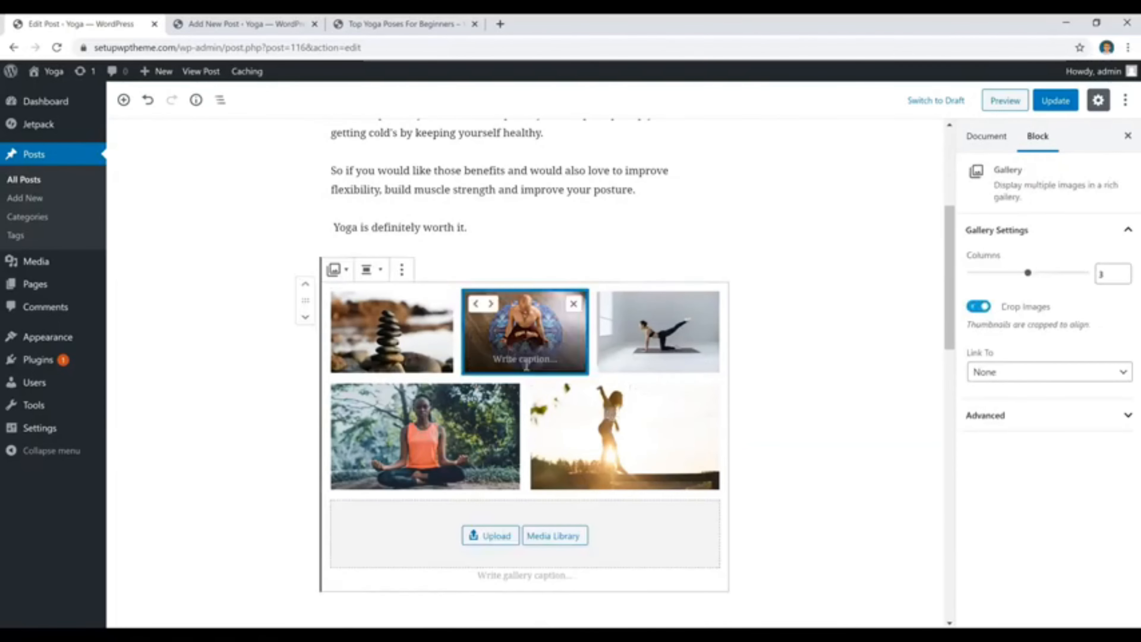
pyautogui.click(497, 227)
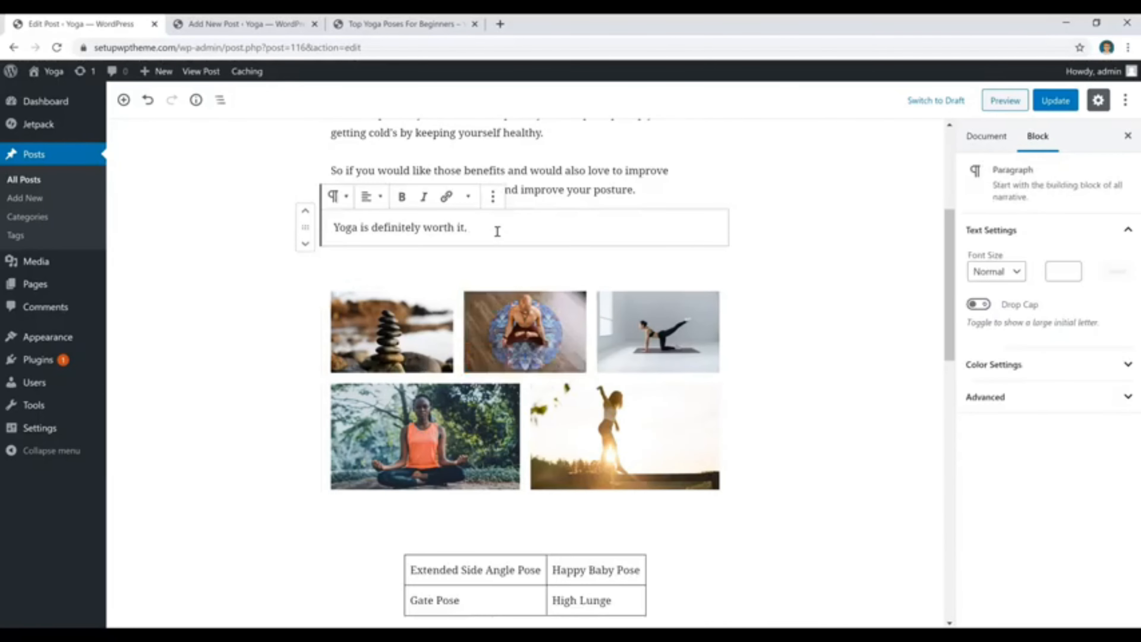
pyautogui.press('Return')
pyautogui.click(301, 227)
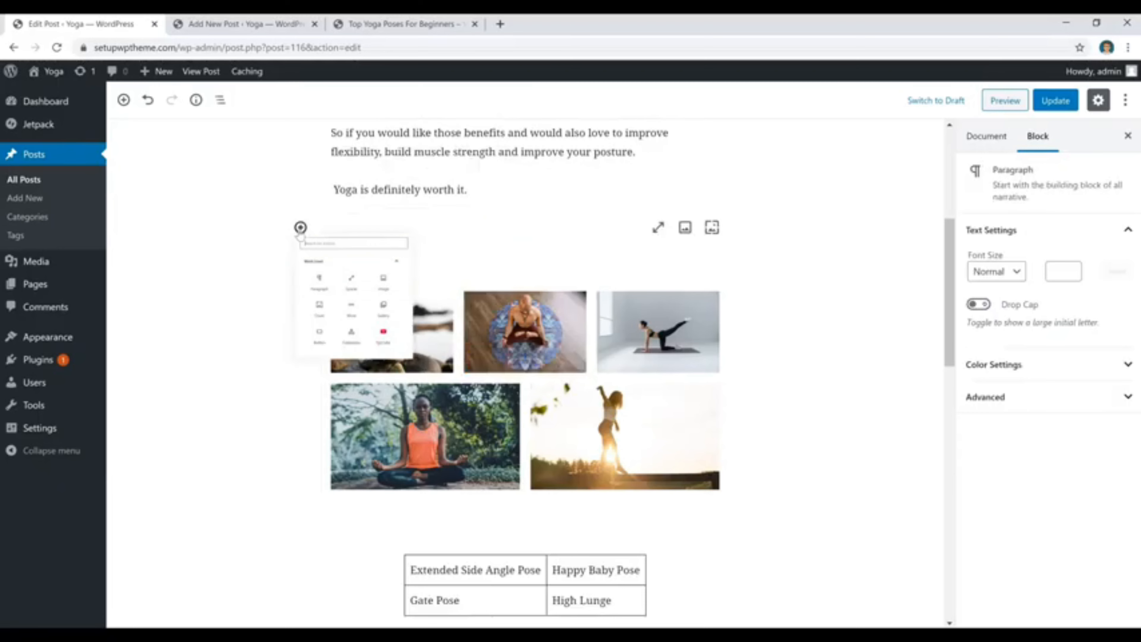
pyautogui.click(490, 416)
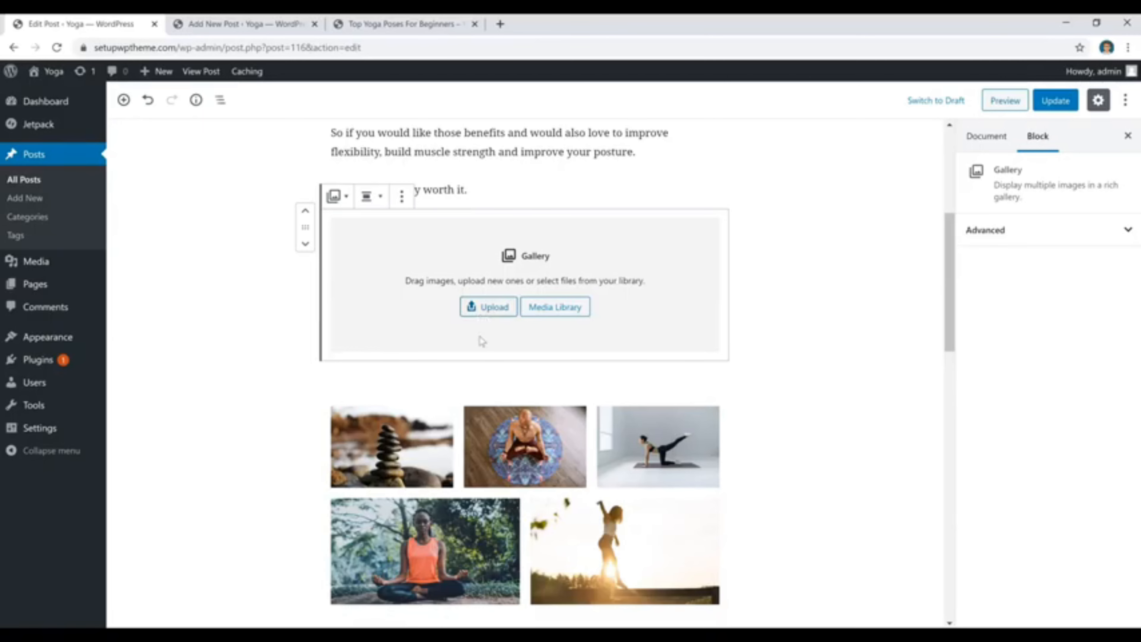
pyautogui.scroll(-3, 539, 404)
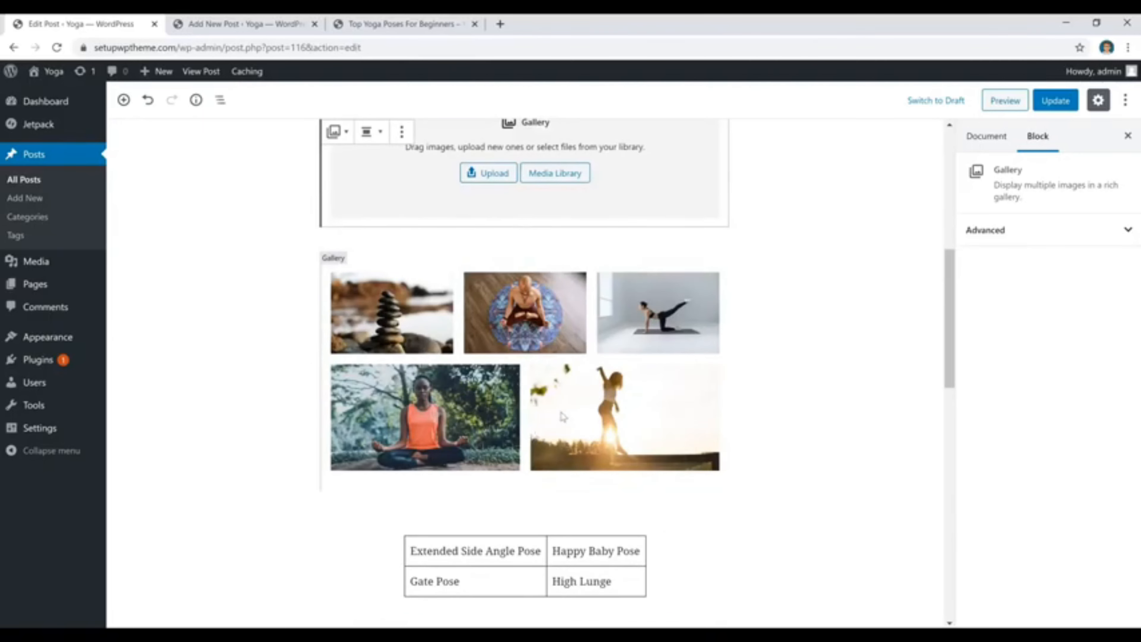
pyautogui.scroll(-5, 790, 306)
pyautogui.click(790, 306)
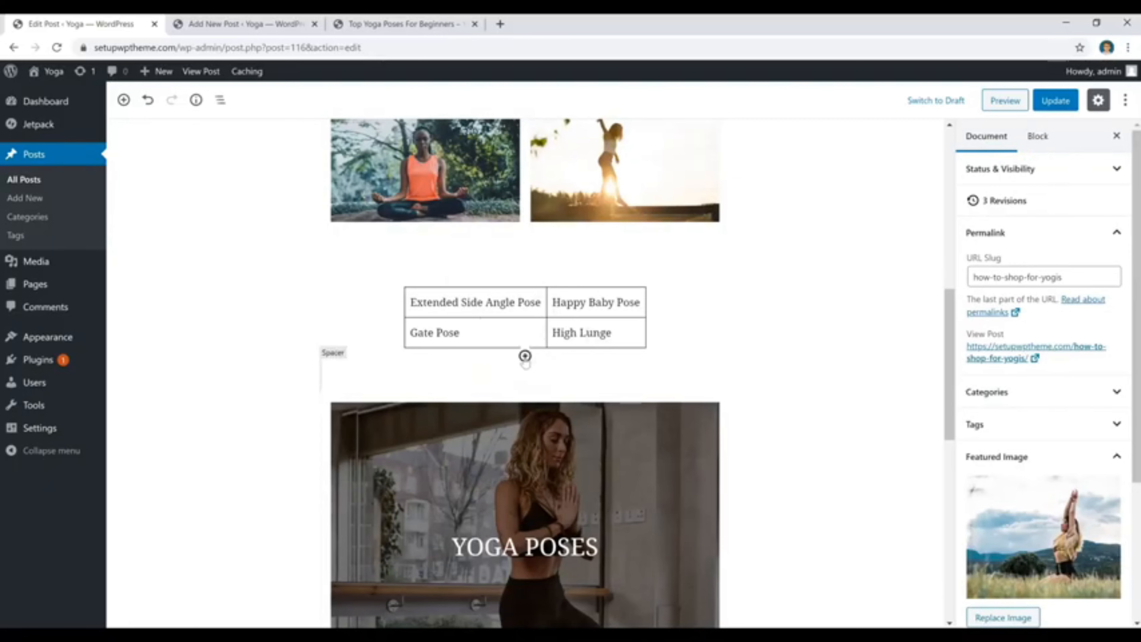
# Try an empty table block with 2 columns and 2 rows below the yoga poses table, and remove it.
pyautogui.click(524, 356)
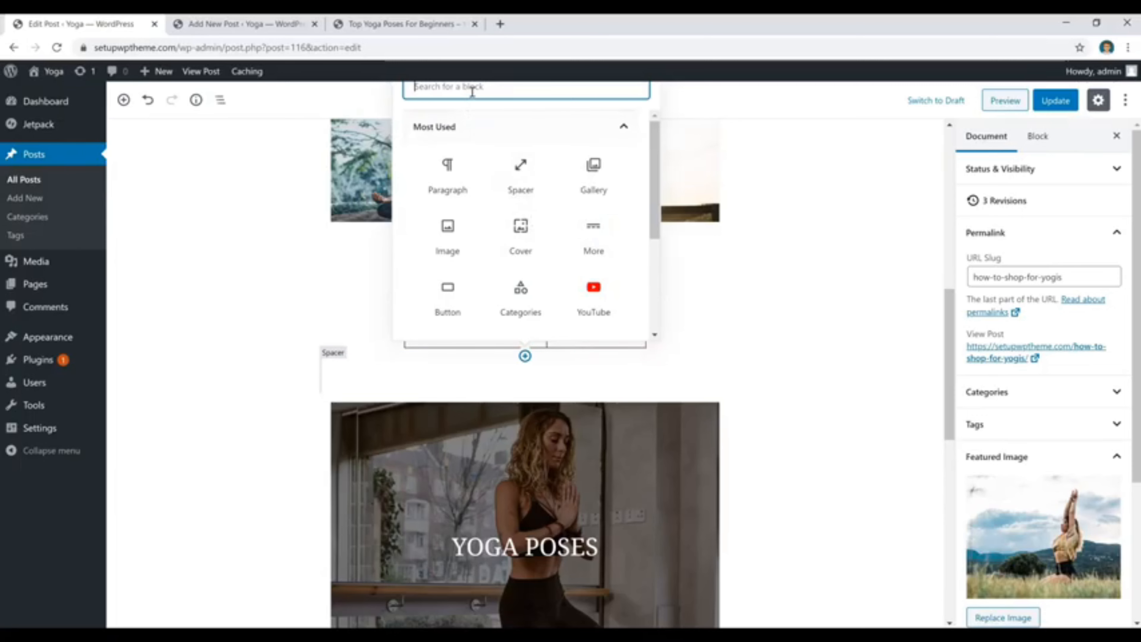
pyautogui.write('table')
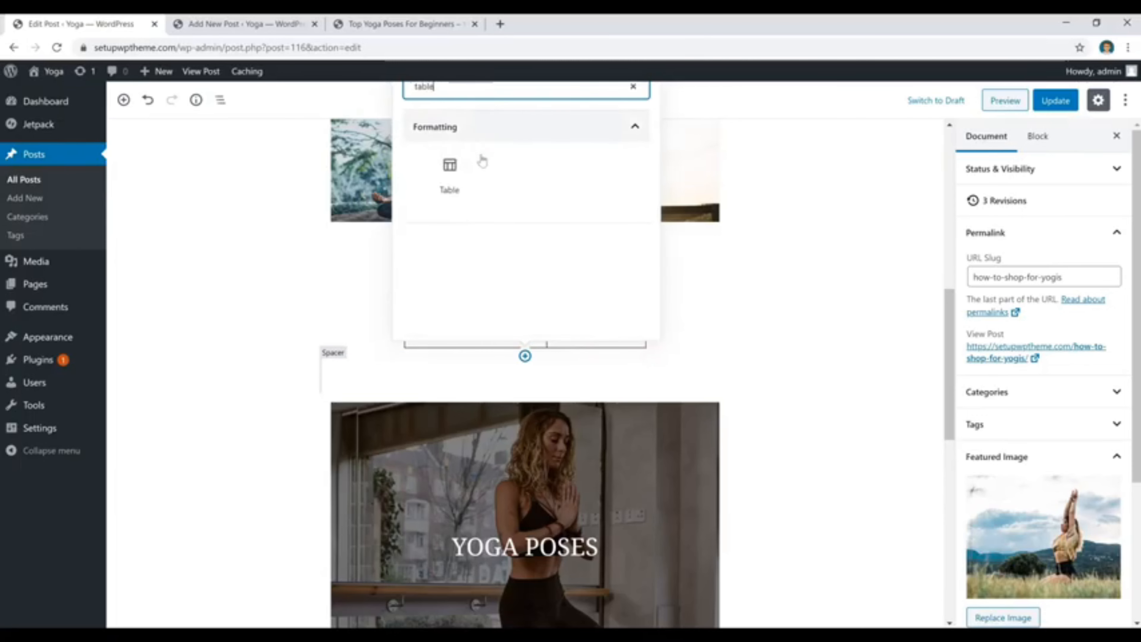
pyautogui.click(465, 173)
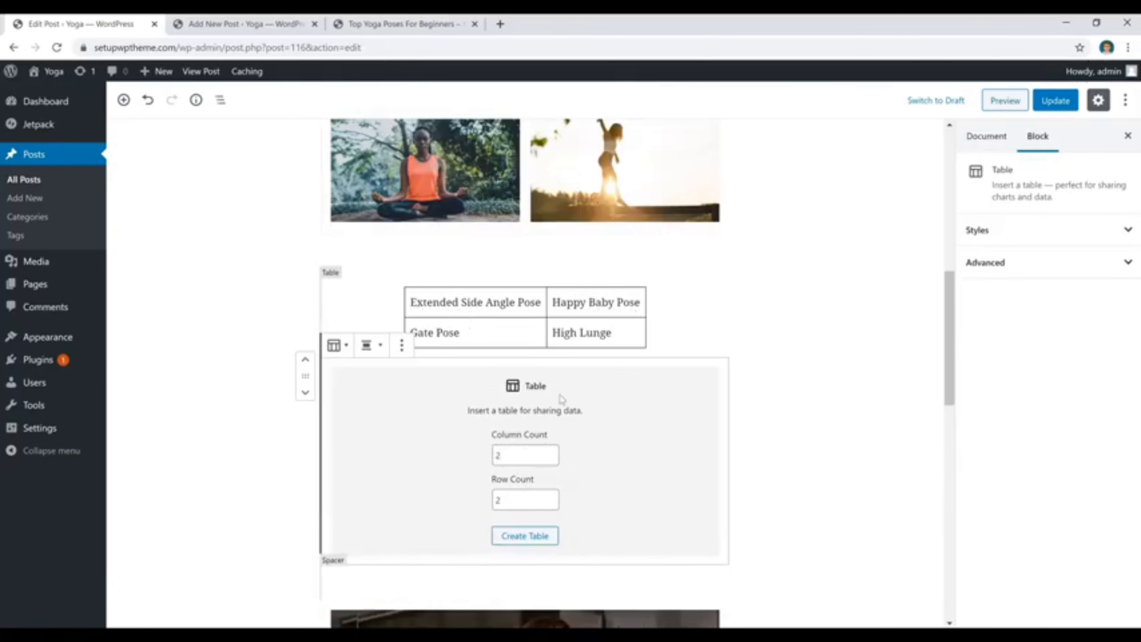
pyautogui.click(524, 536)
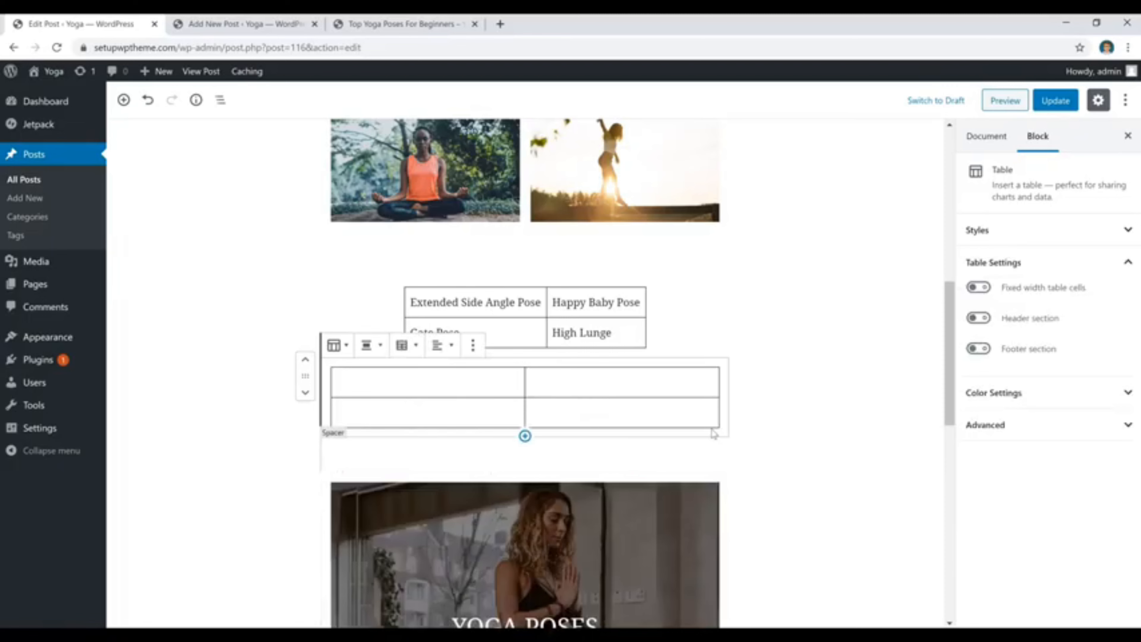
pyautogui.click(427, 384)
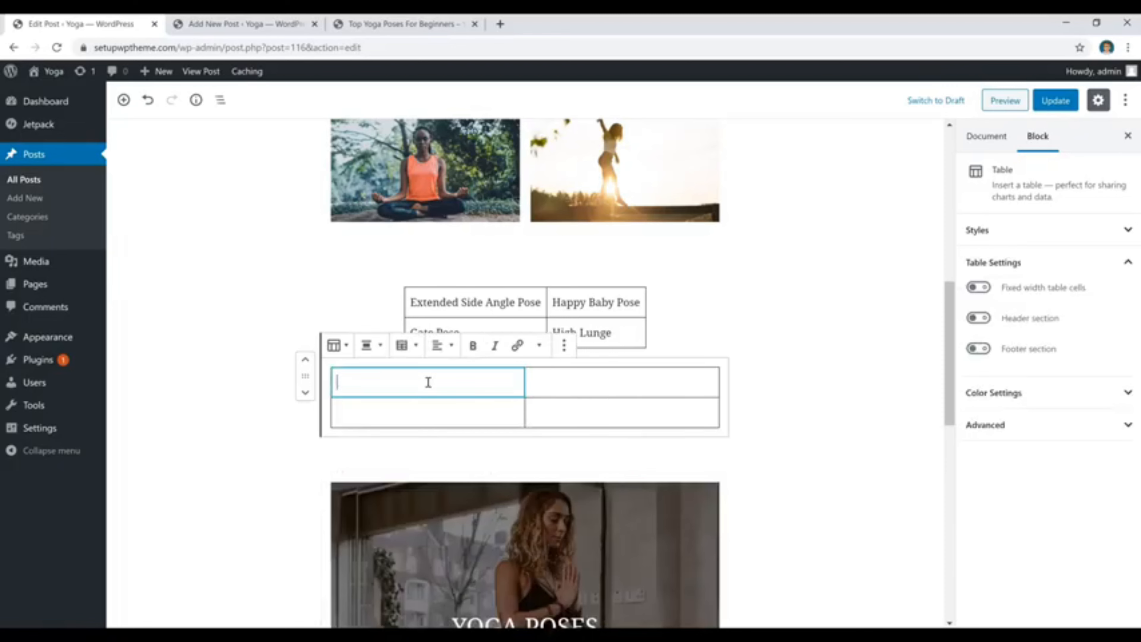
pyautogui.click(573, 388)
pyautogui.click(504, 410)
pyautogui.click(545, 411)
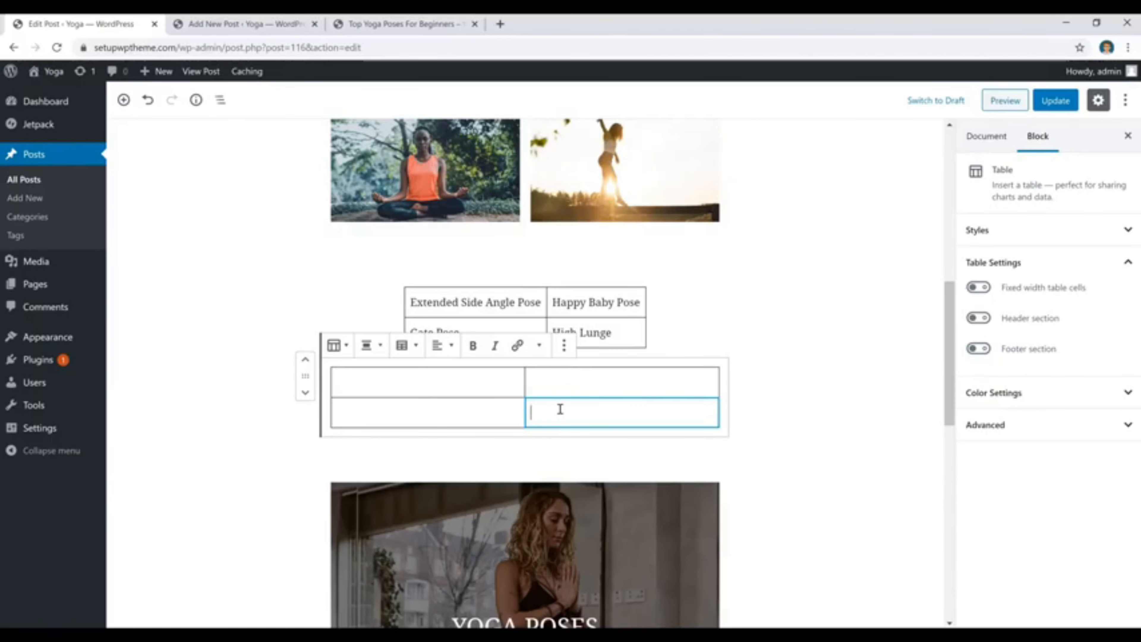
pyautogui.scroll(-4, 580, 360)
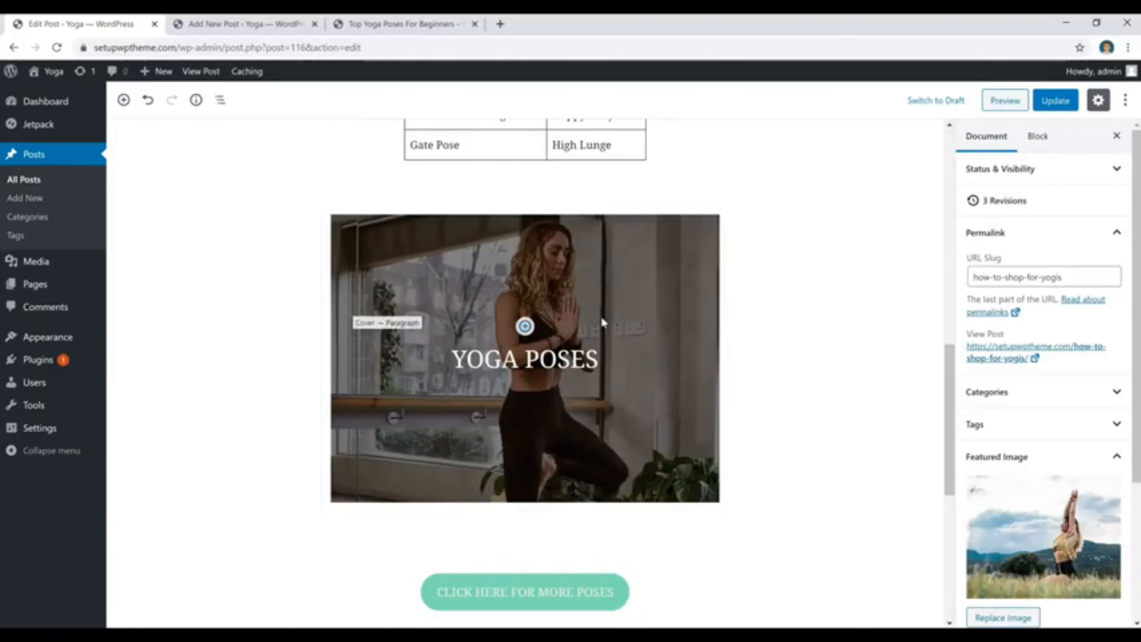
# Insert a cover block below the YOGA POSES cover and upload pexels-photo-1882003 from the Desktop into it.
pyautogui.click(617, 280)
pyautogui.click(779, 290)
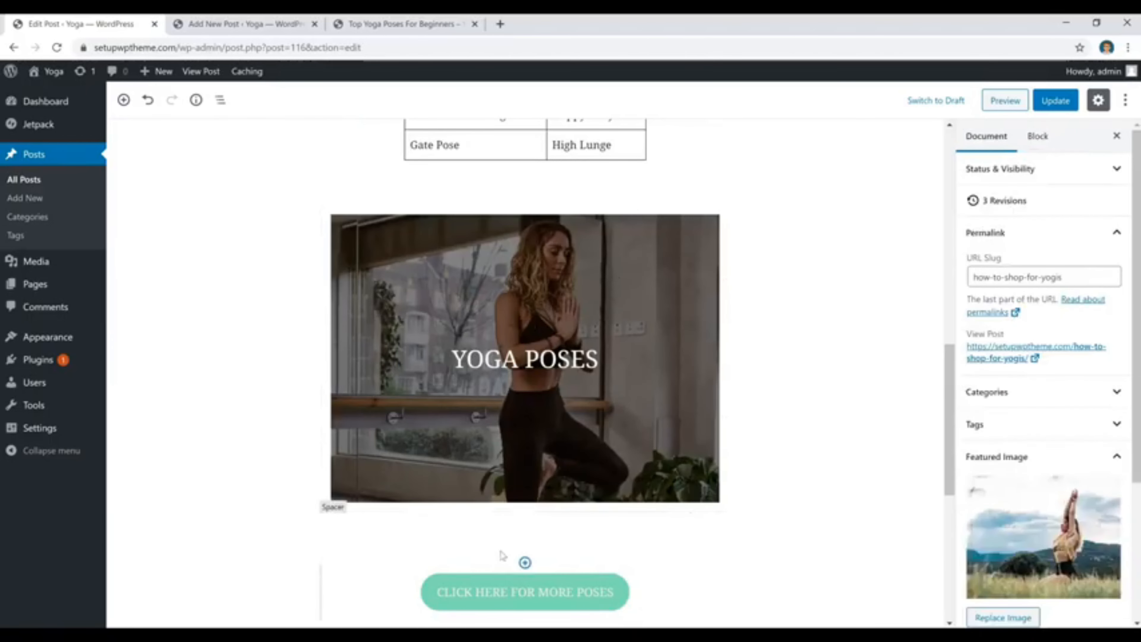
pyautogui.click(525, 510)
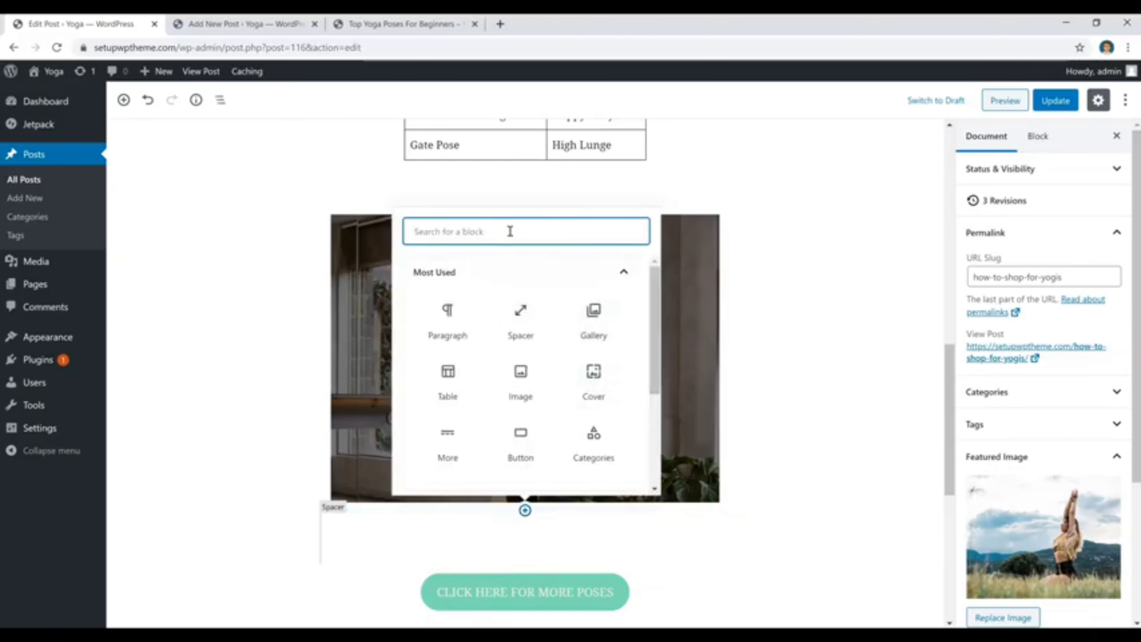
pyautogui.write('cover')
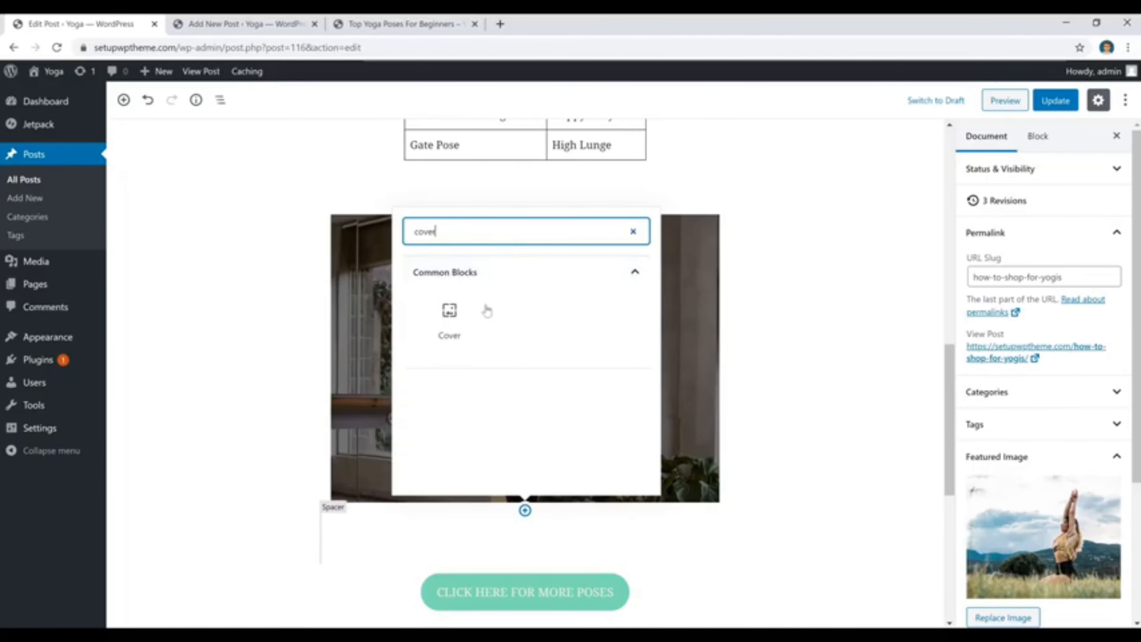
pyautogui.click(449, 316)
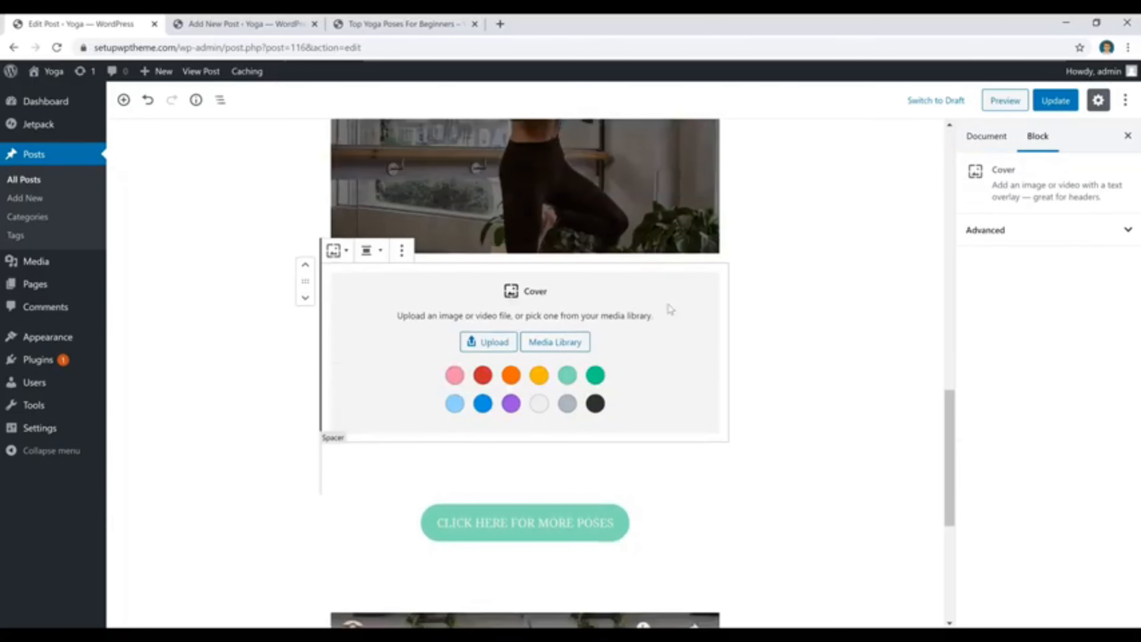
pyautogui.click(489, 342)
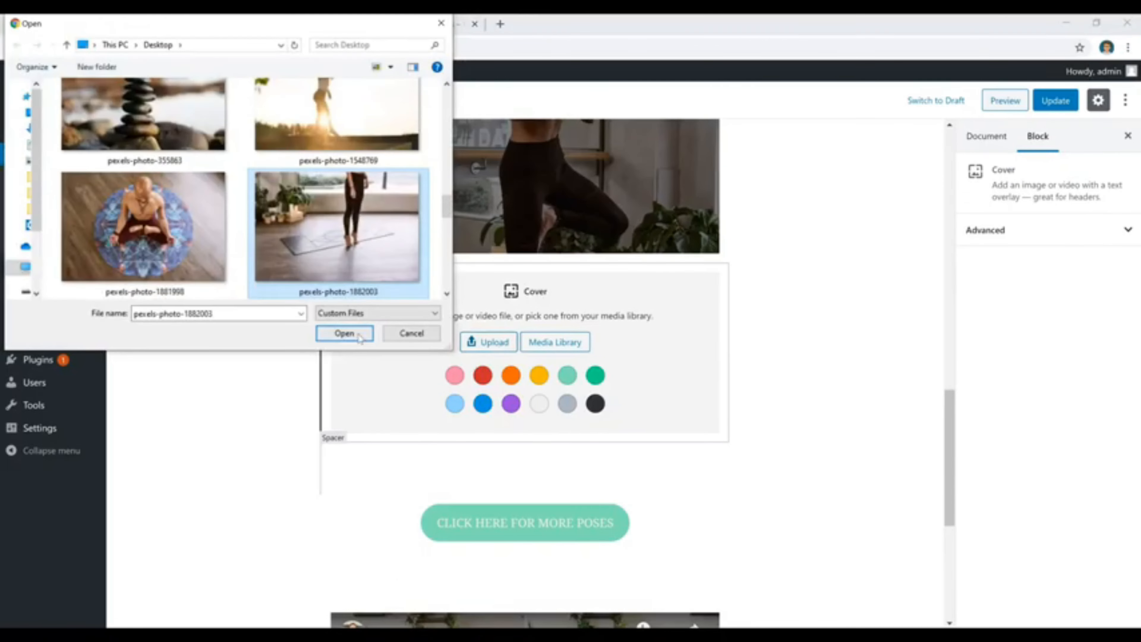
pyautogui.click(344, 333)
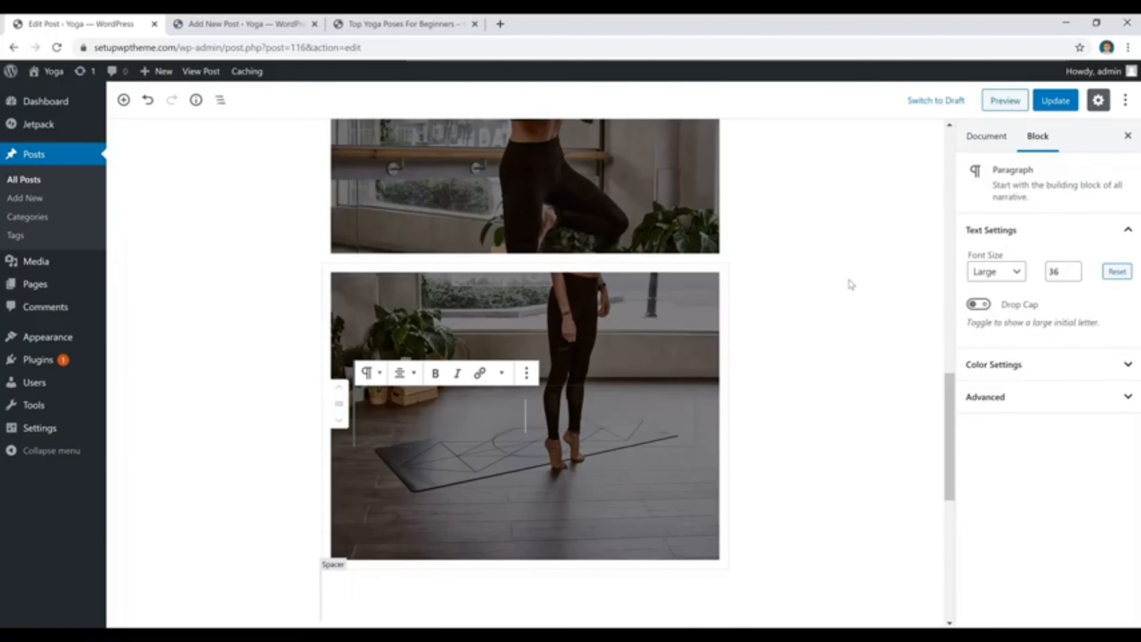
# Insert a button block below the "CLICK HERE FOR MORE POSES" button and label it "fhdffdhdh".
pyautogui.scroll(-6, 718, 275)
pyautogui.click(667, 265)
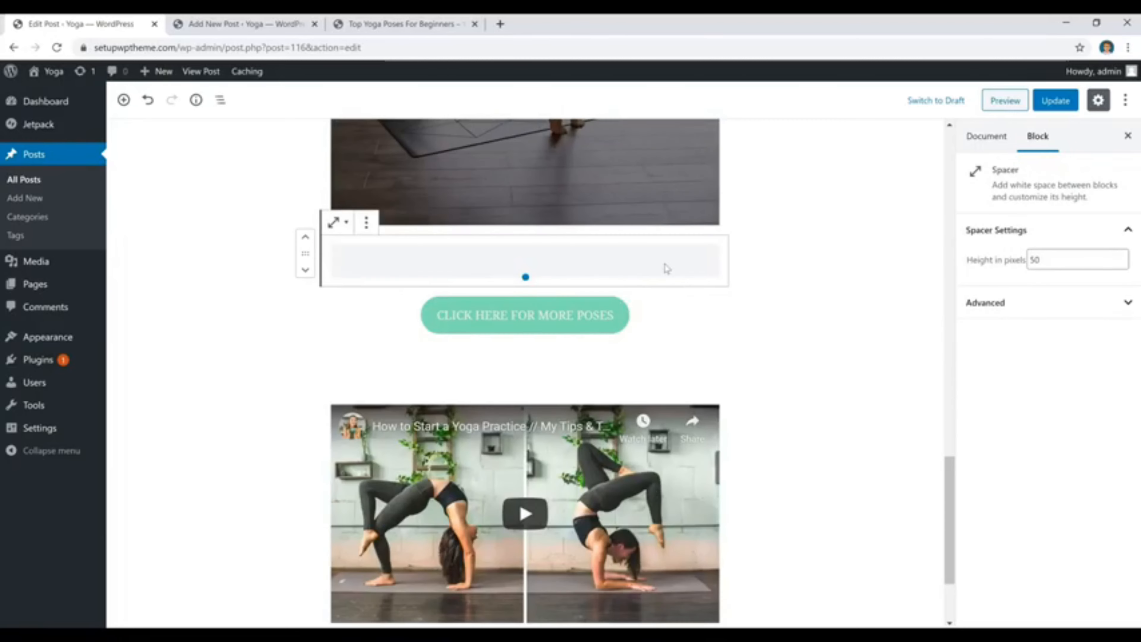
pyautogui.click(614, 317)
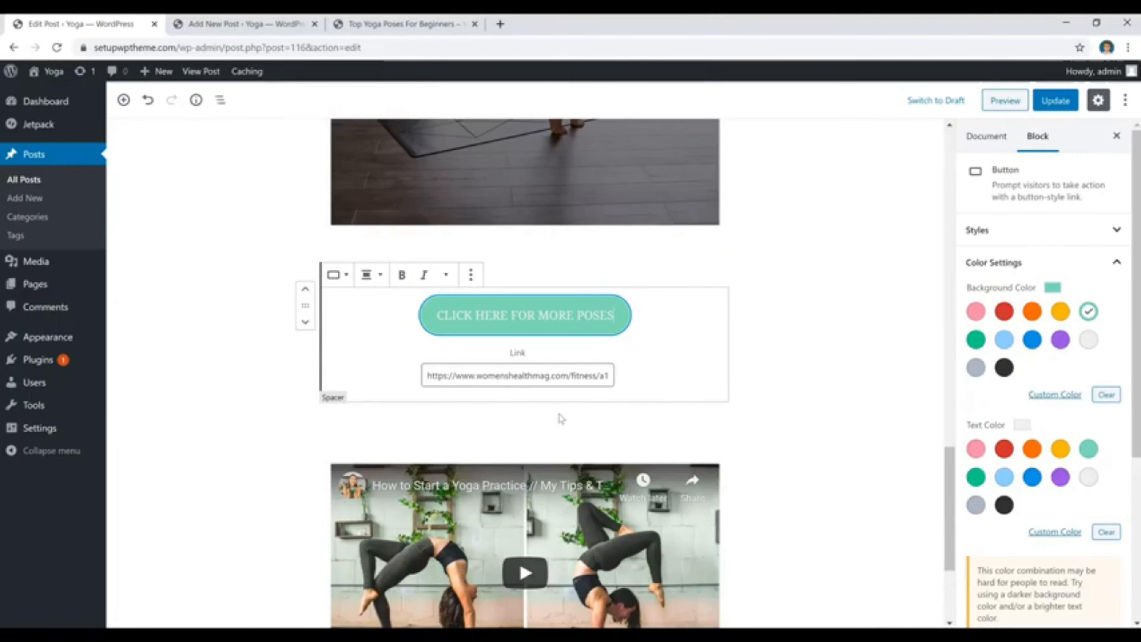
pyautogui.click(524, 401)
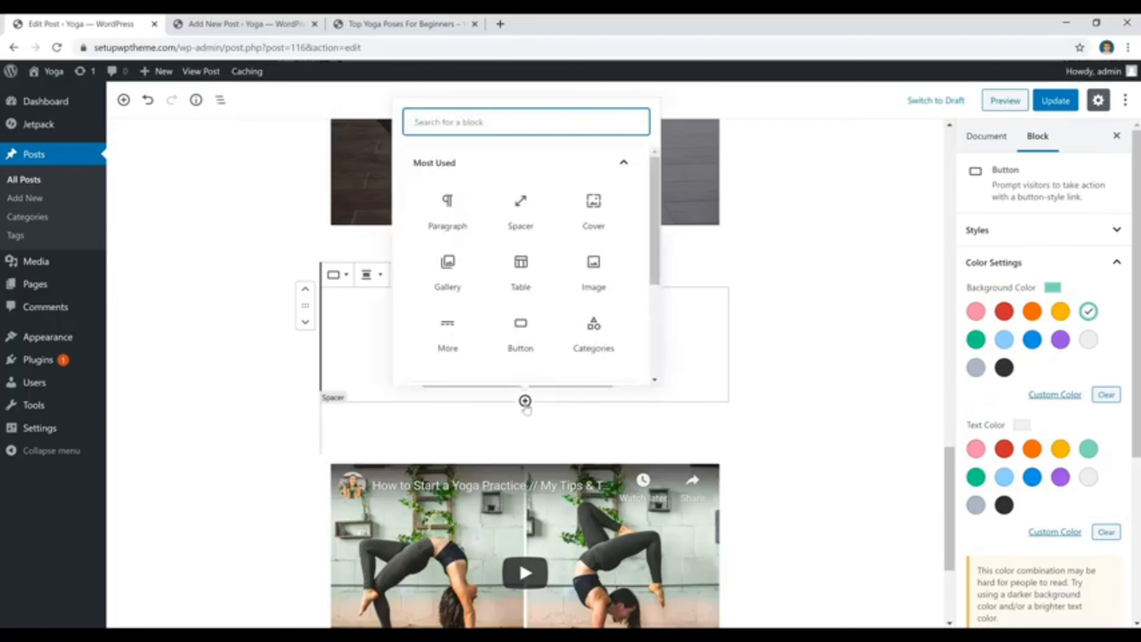
pyautogui.click(520, 333)
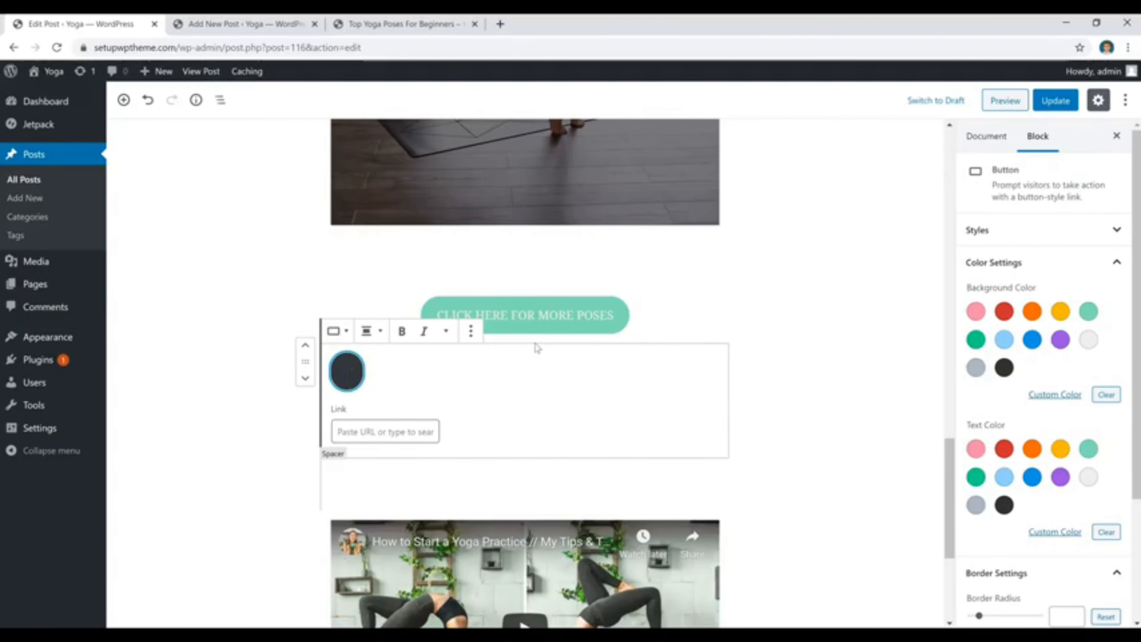
pyautogui.scroll(-1, 538, 348)
pyautogui.write('fhdffdhdh')
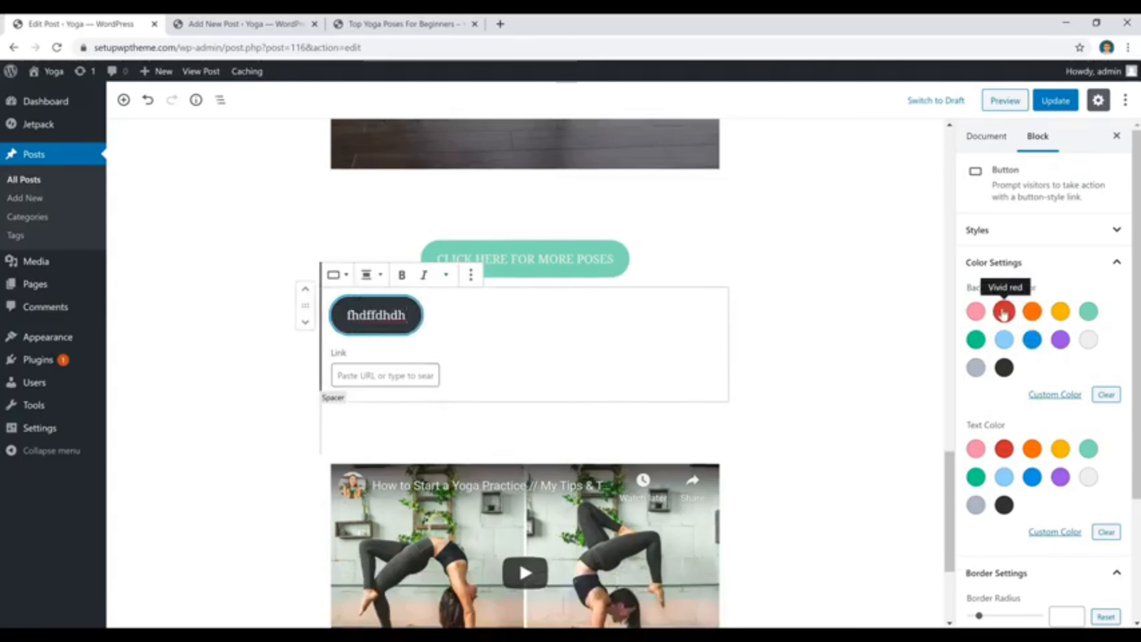
pyautogui.scroll(-3, 1003, 313)
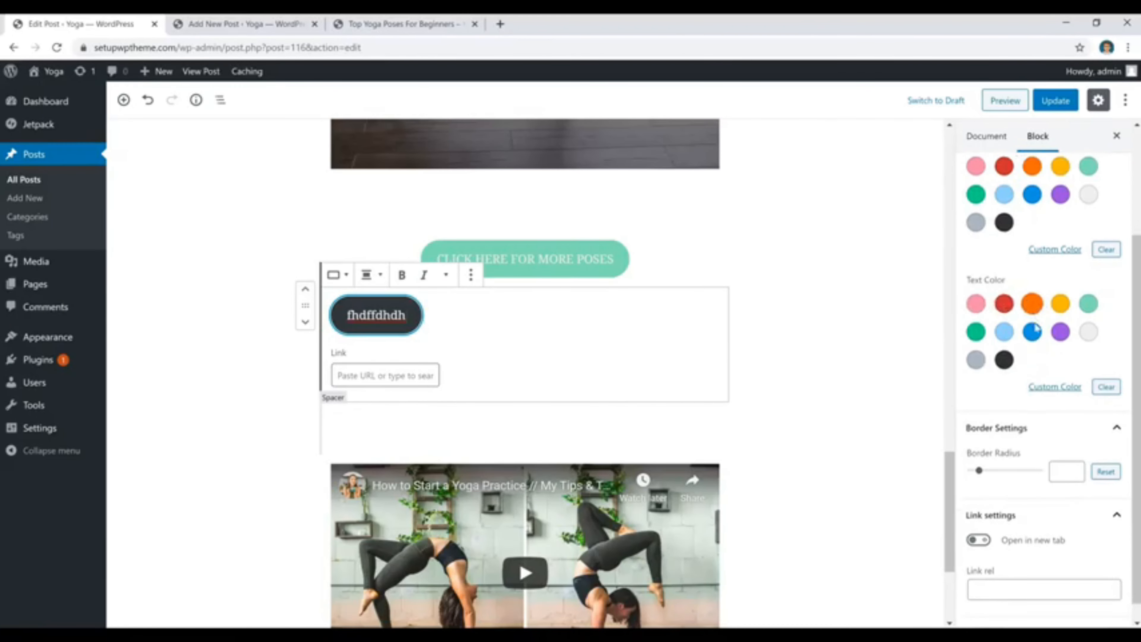
# Try a different border radius on the "fhdffdhdh" button.
pyautogui.moveTo(980, 451)
pyautogui.mouseDown()
pyautogui.moveTo(1033, 454)
pyautogui.moveTo(966, 459)
pyautogui.moveTo(985, 460)
pyautogui.mouseUp()
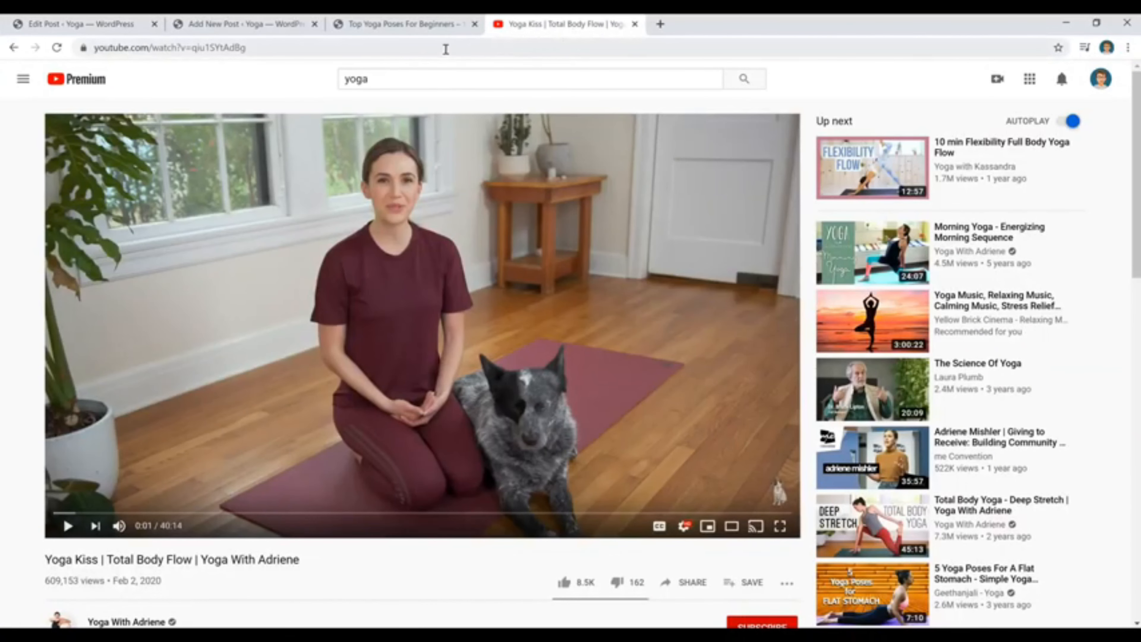
# Copy the YouTube address of the "Yoga Kiss | Total Body Flow" video and insert a YouTube block below the post's existing video.
pyautogui.click(406, 43)
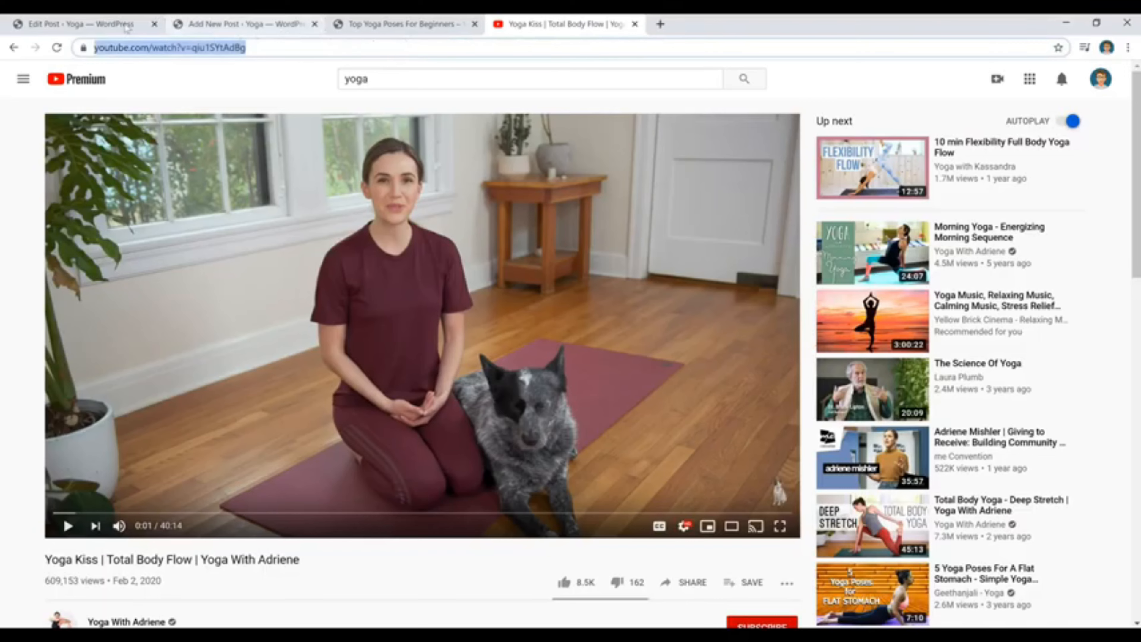
pyautogui.click(90, 23)
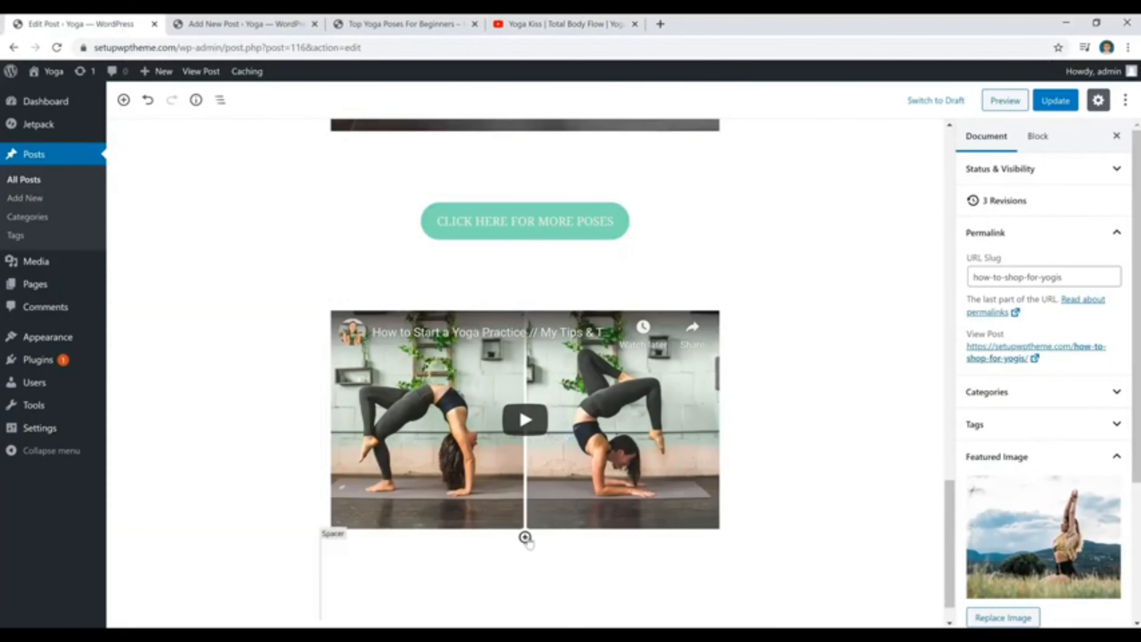
pyautogui.click(525, 537)
pyautogui.scroll(-3, 570, 407)
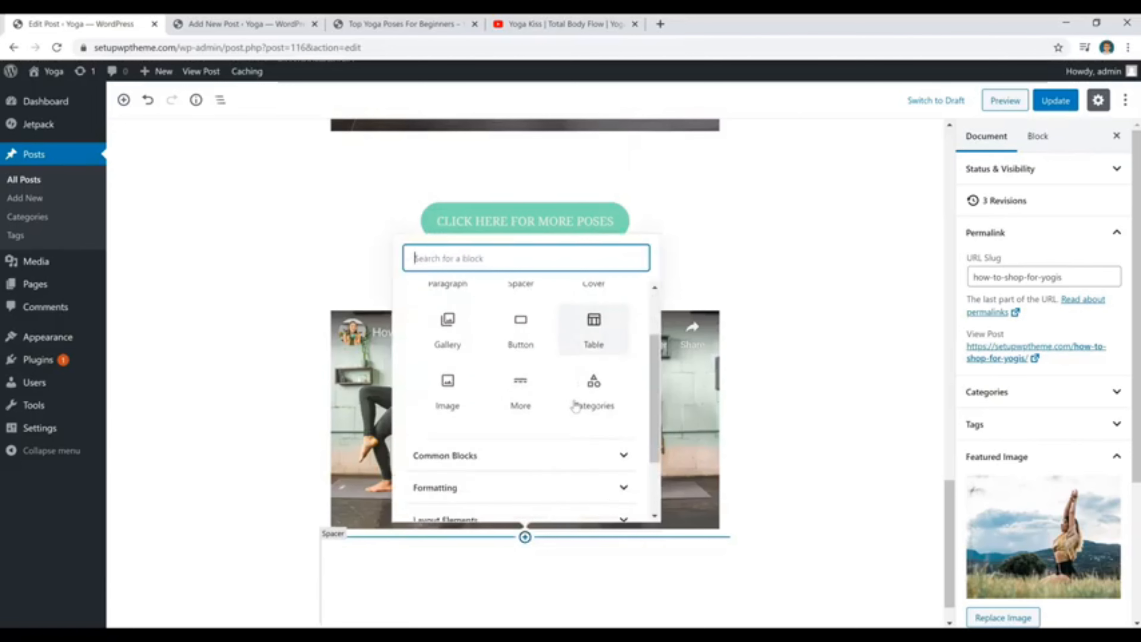
pyautogui.scroll(3, 560, 396)
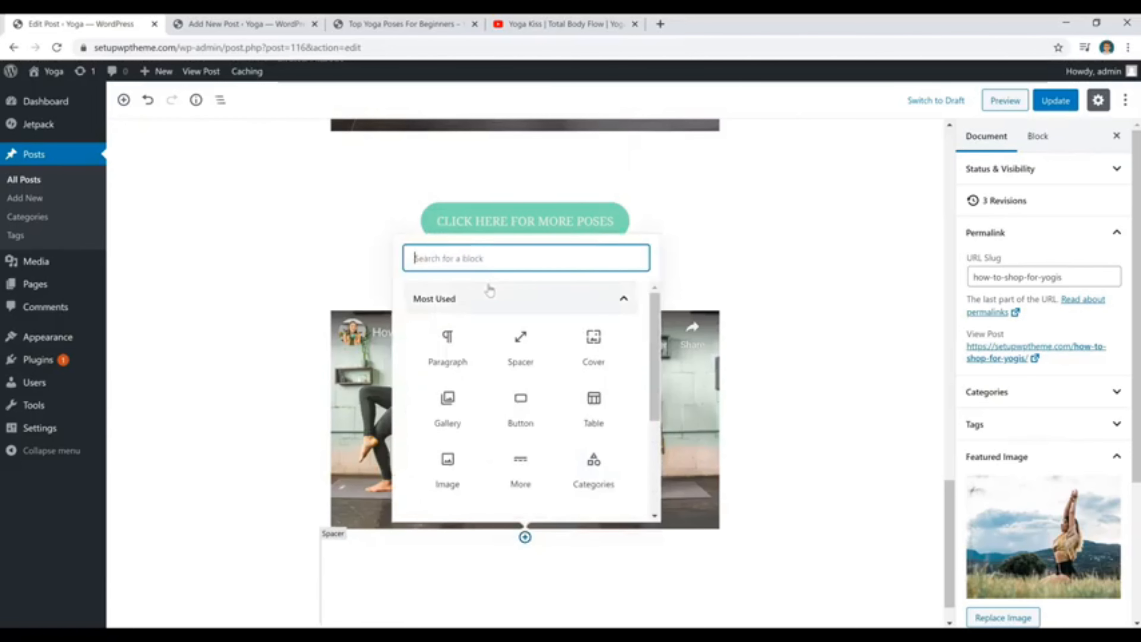
pyautogui.write('you')
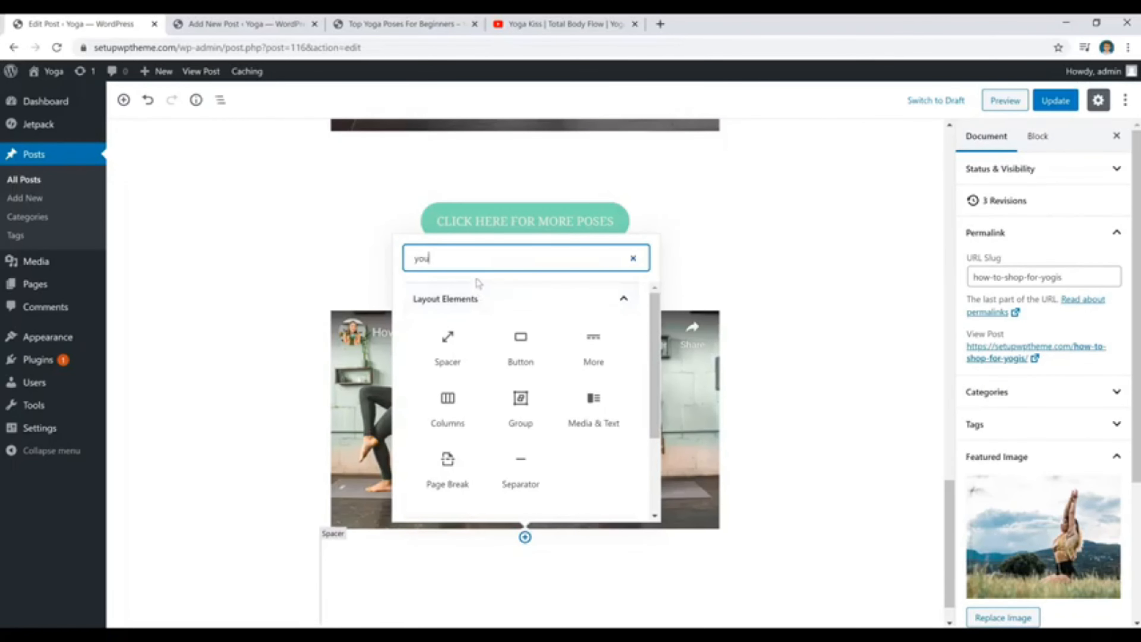
pyautogui.write('tub')
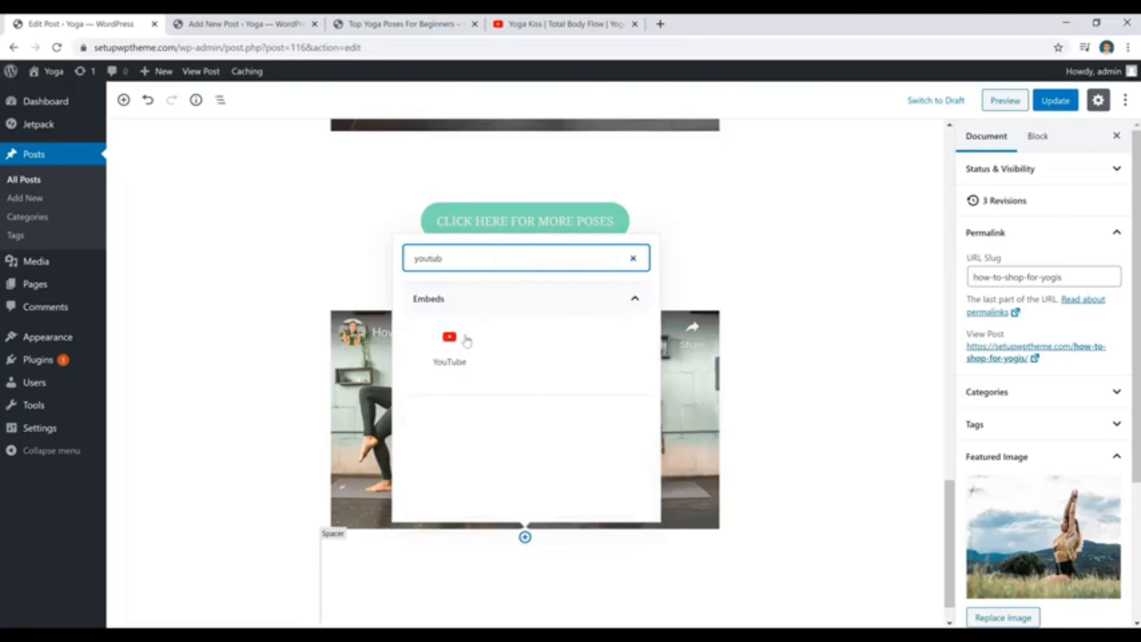
pyautogui.click(460, 351)
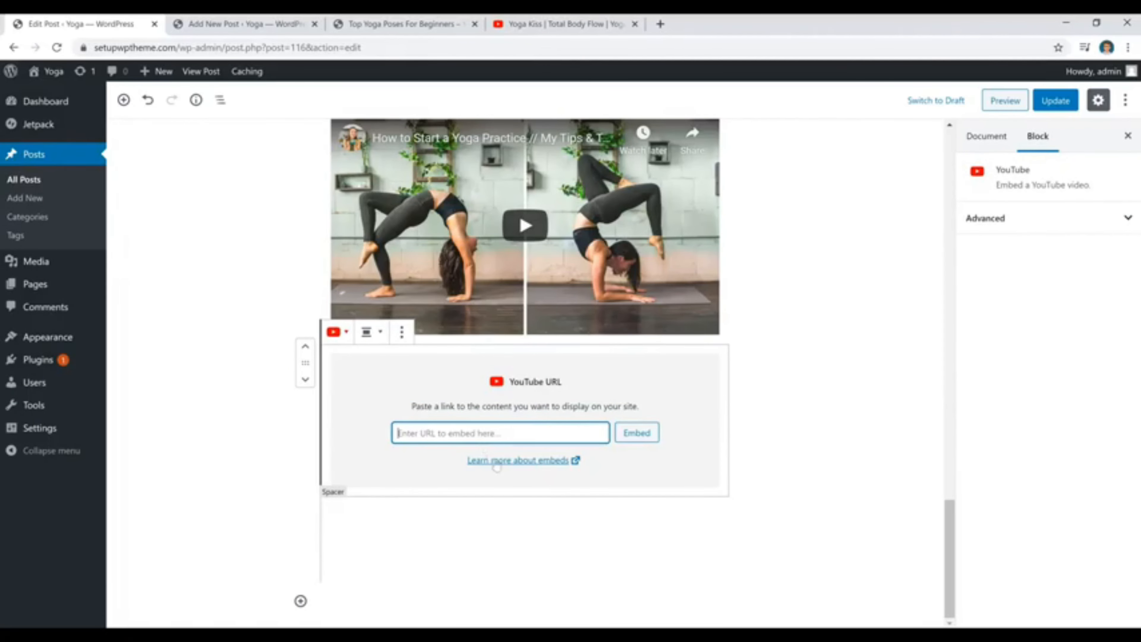
# Embed the copied Yoga Kiss video link in the new YouTube block.
pyautogui.write('https://www.youtube.com/watch?v=gju1SYtAdBo')
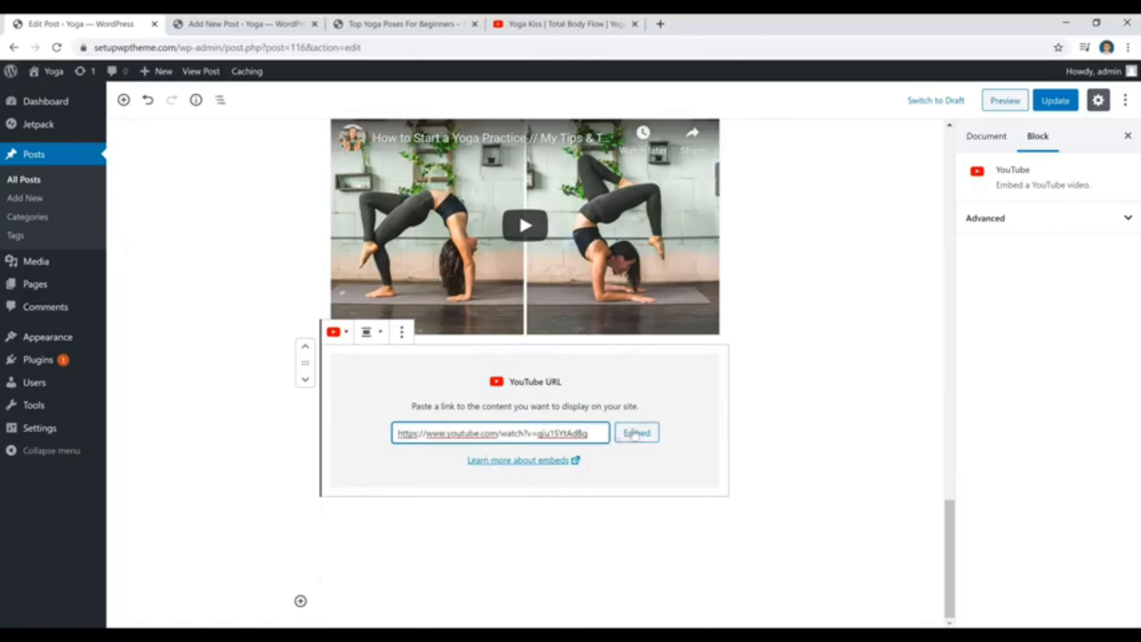
pyautogui.click(636, 433)
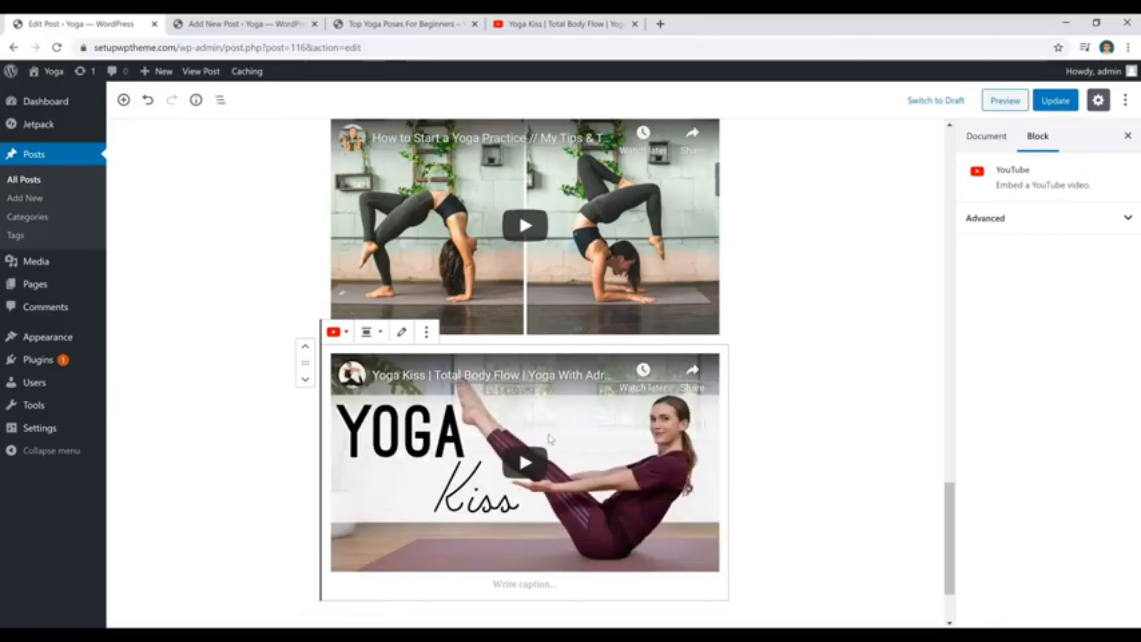
pyautogui.click(372, 337)
pyautogui.click(346, 221)
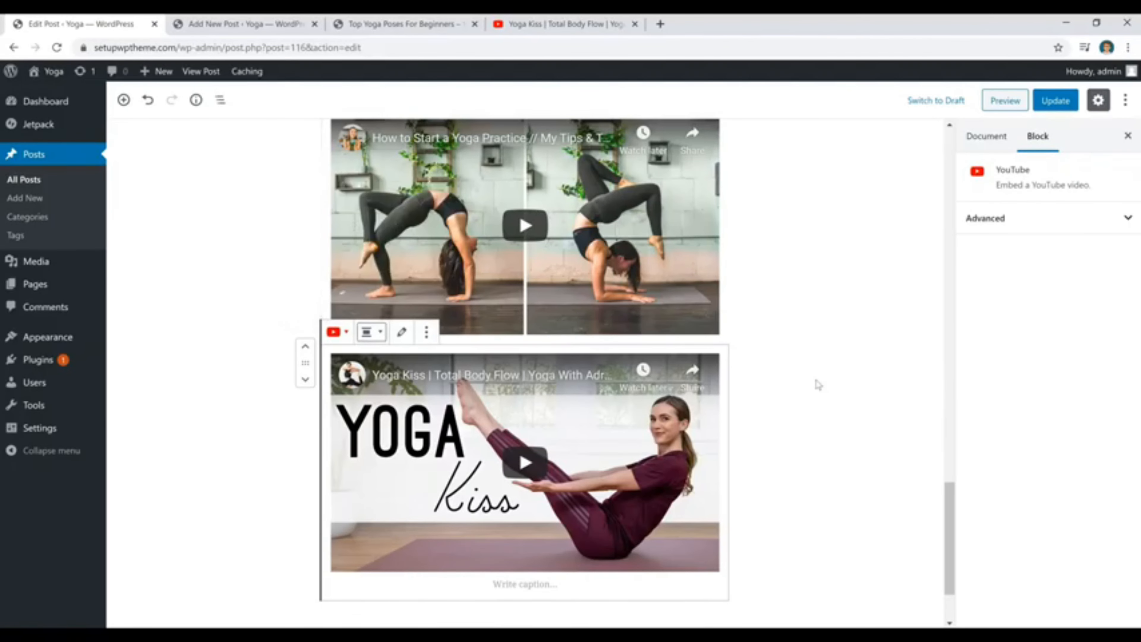
pyautogui.click(818, 384)
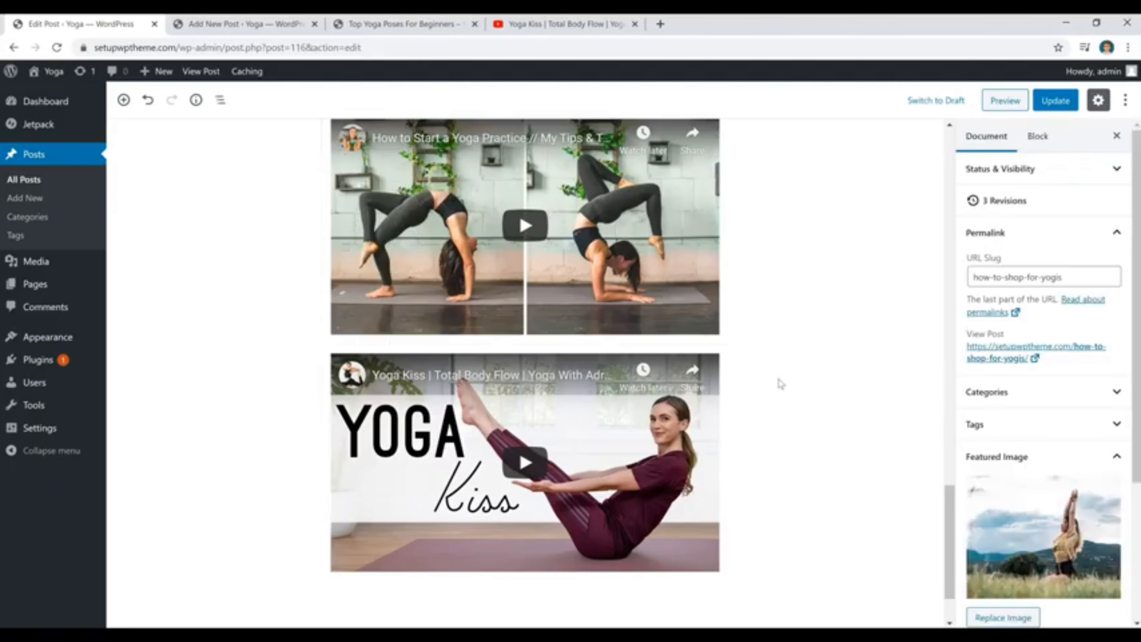
# Show the post's category list and open the entry for a new category name.
pyautogui.scroll(15, 821, 239)
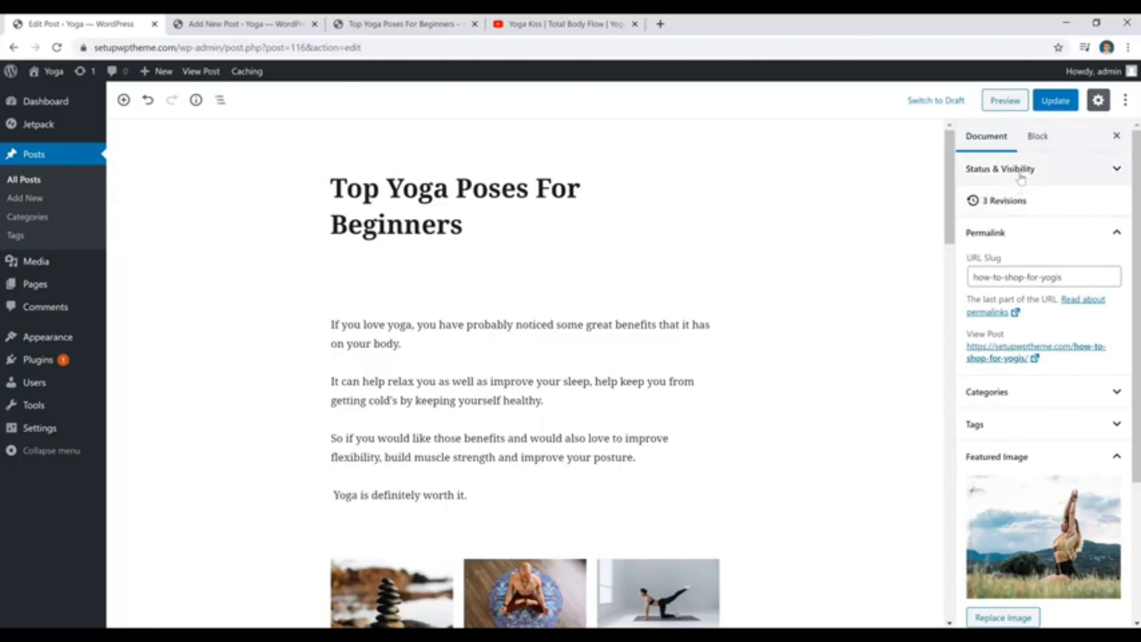
pyautogui.scroll(-3, 1033, 179)
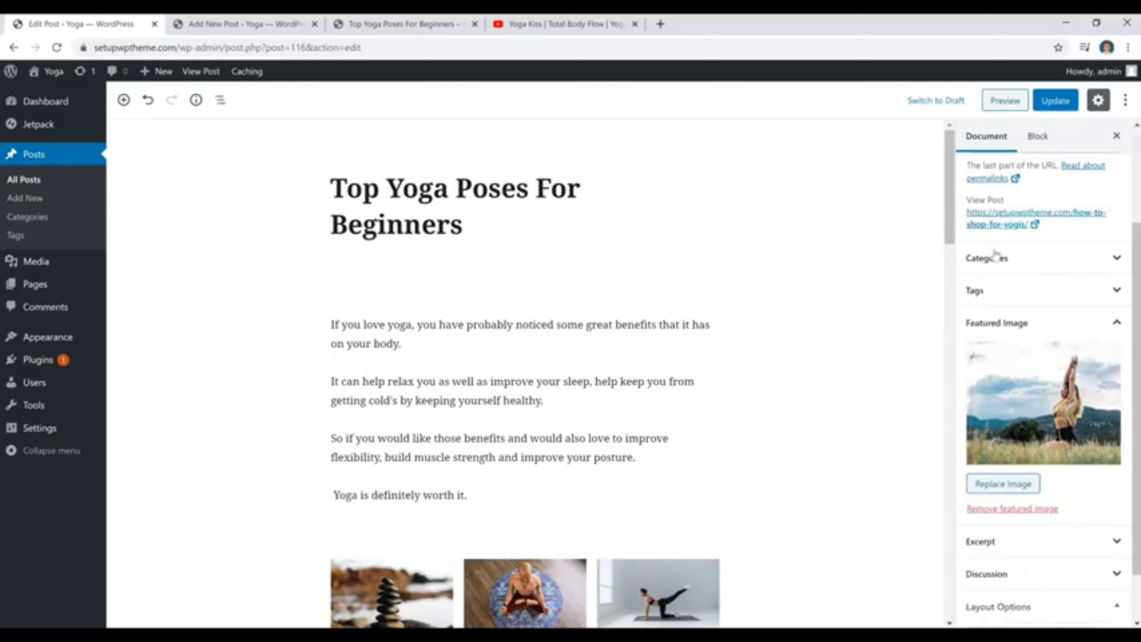
pyautogui.click(1045, 257)
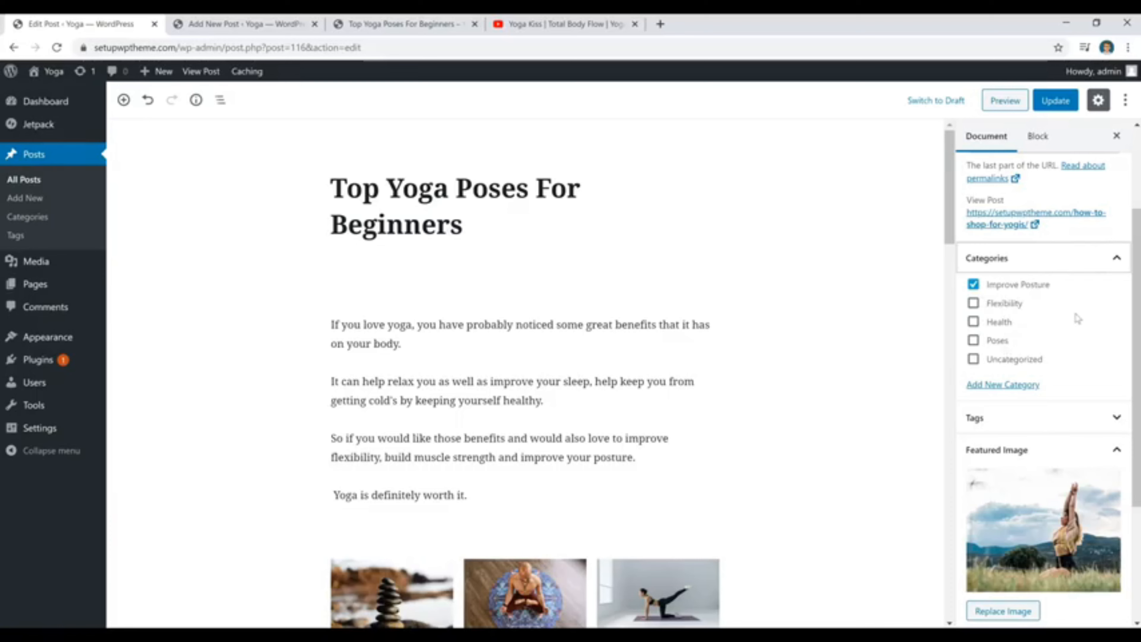
pyautogui.click(1014, 387)
pyautogui.click(1005, 423)
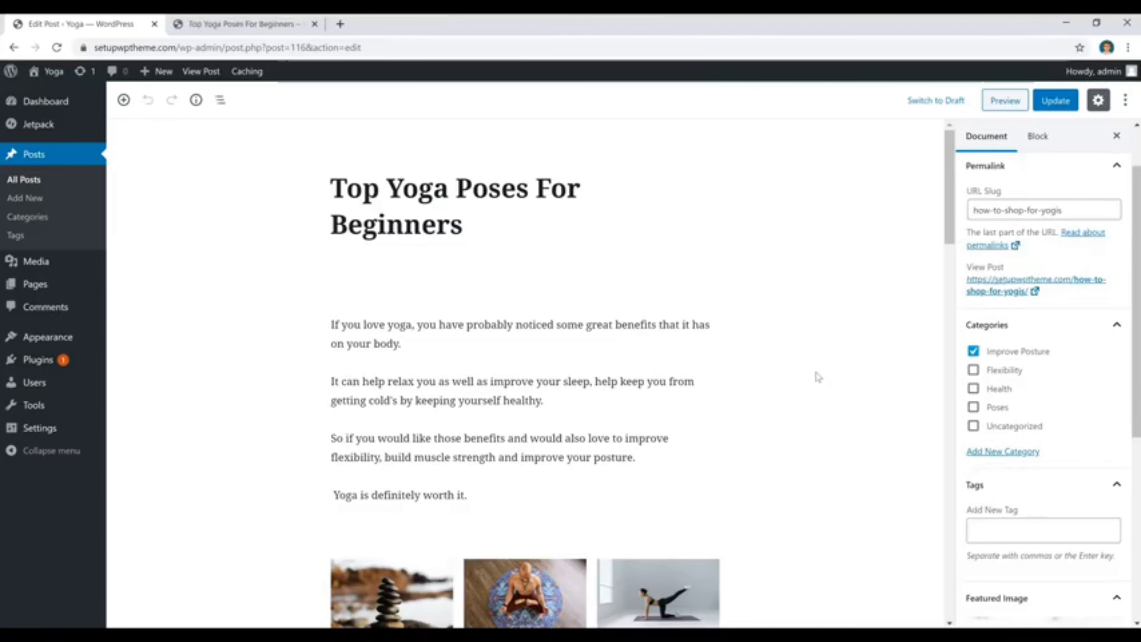
# Add the tags "top yoga poses for beginners" and "yoga for beginners" to the post.
pyautogui.scroll(-3, 1037, 395)
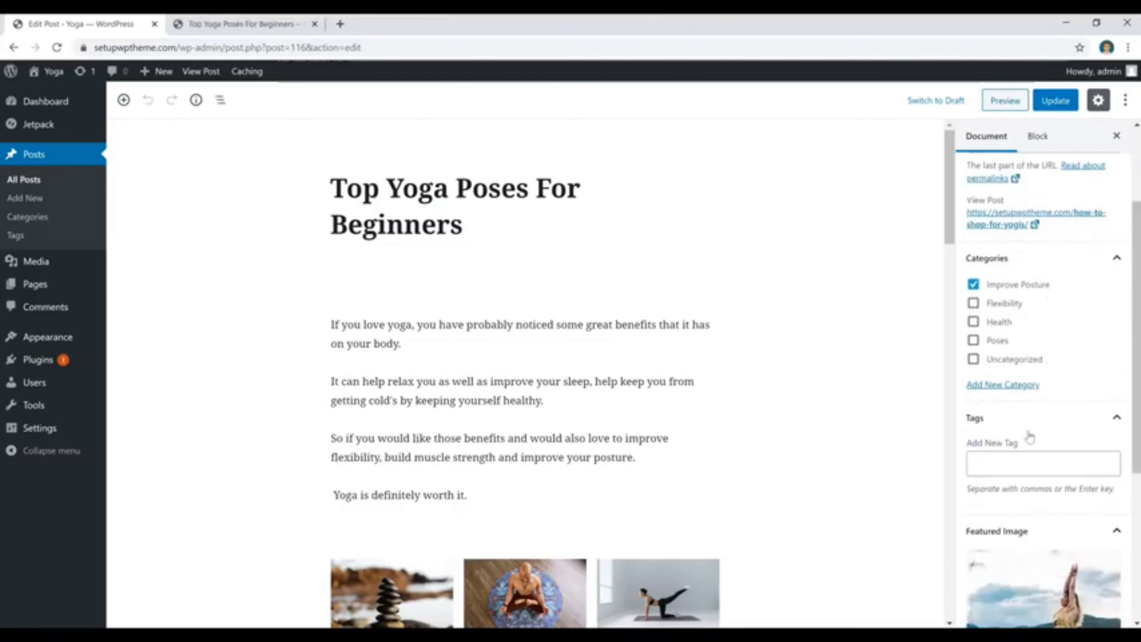
pyautogui.click(1027, 398)
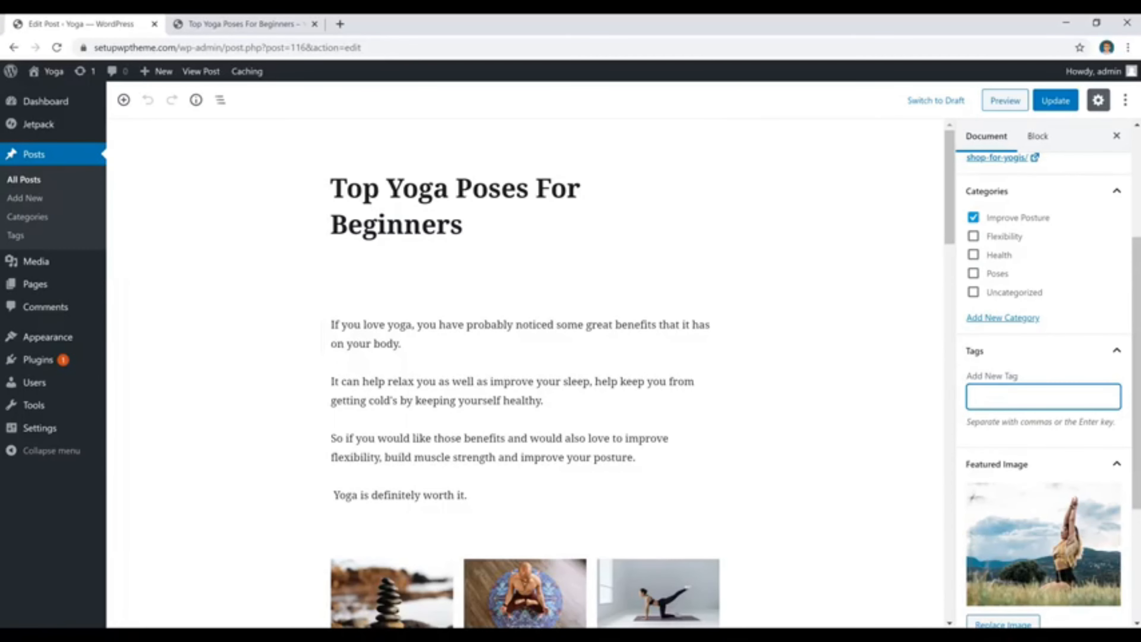
pyautogui.write('top yoga poses for beginners')
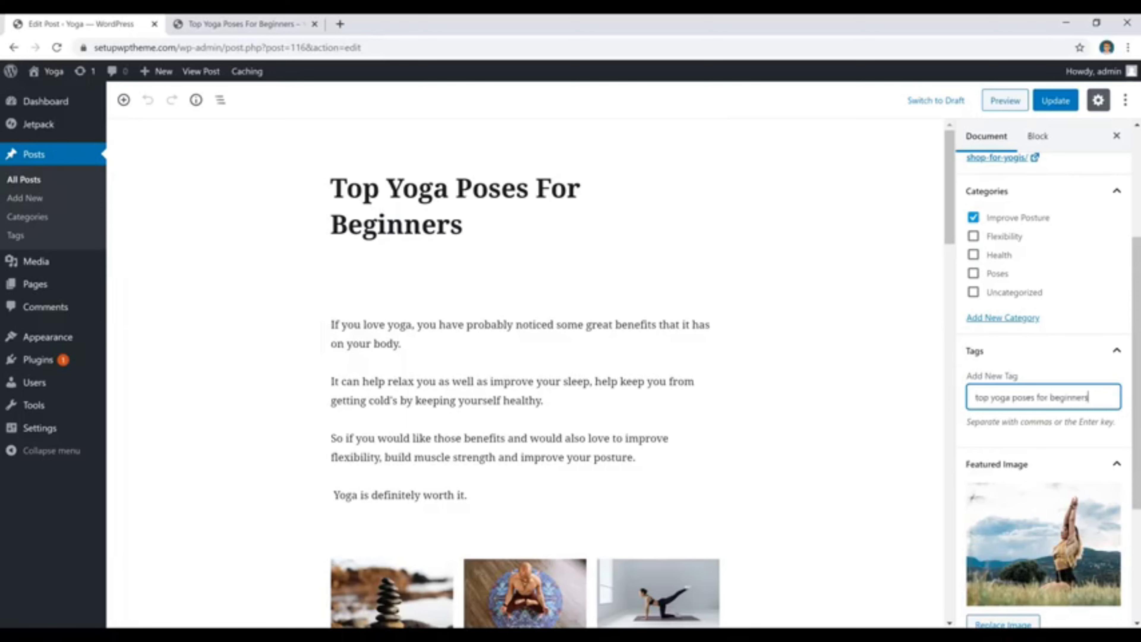
pyautogui.press('Return')
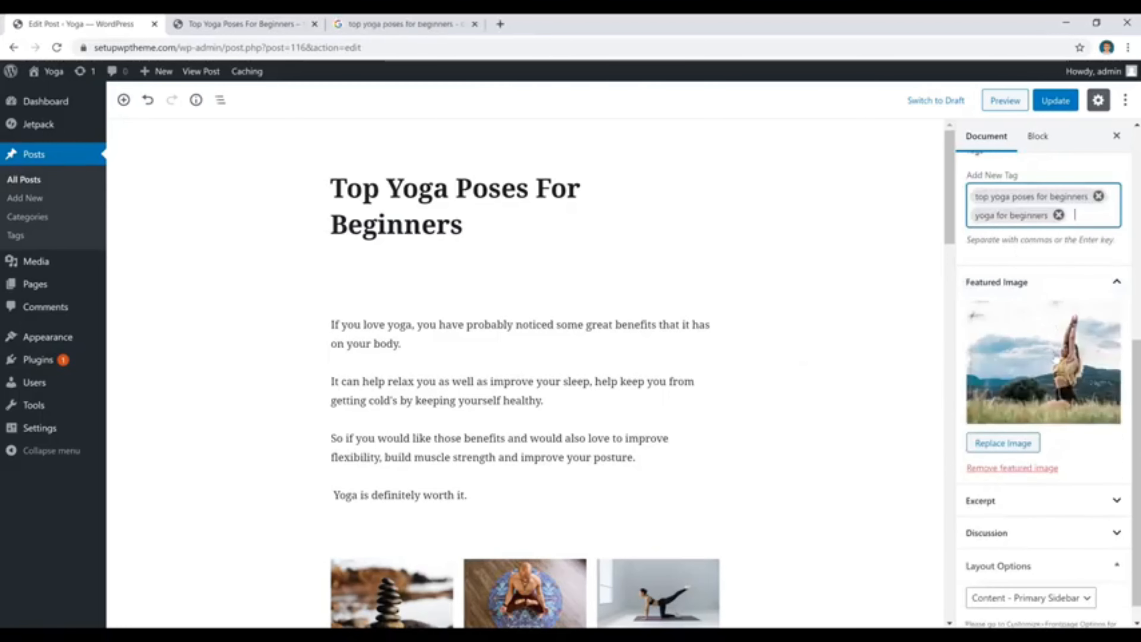
# View the live post and the blog's home page to examine where the posts' featured images appear.
pyautogui.click(238, 24)
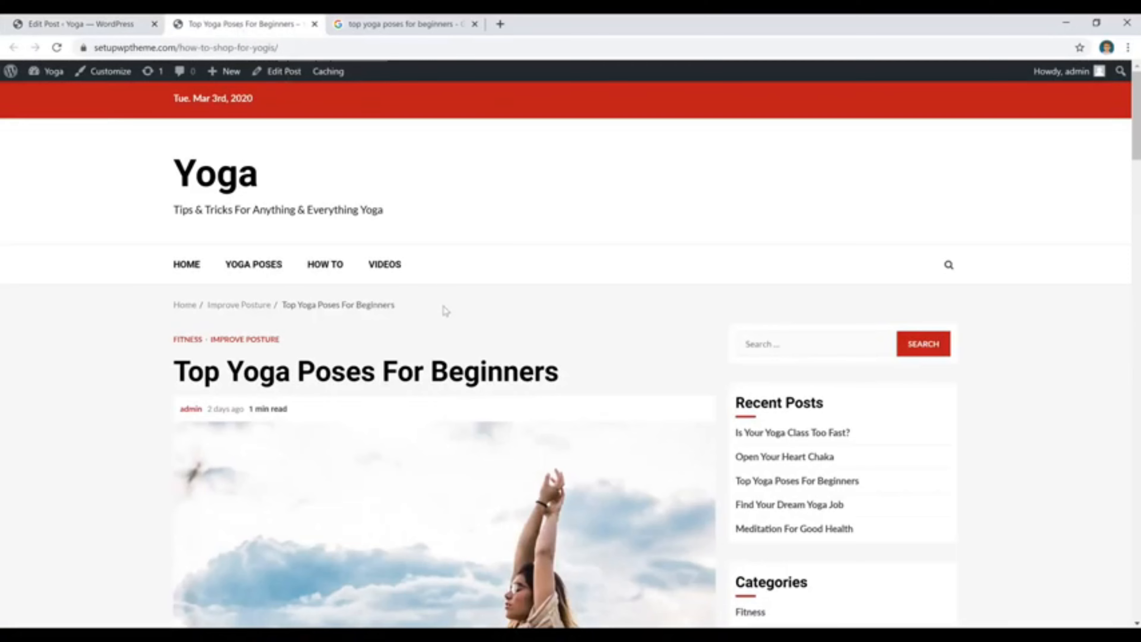
pyautogui.scroll(-4, 445, 311)
pyautogui.scroll(4, 443, 382)
pyautogui.click(220, 180)
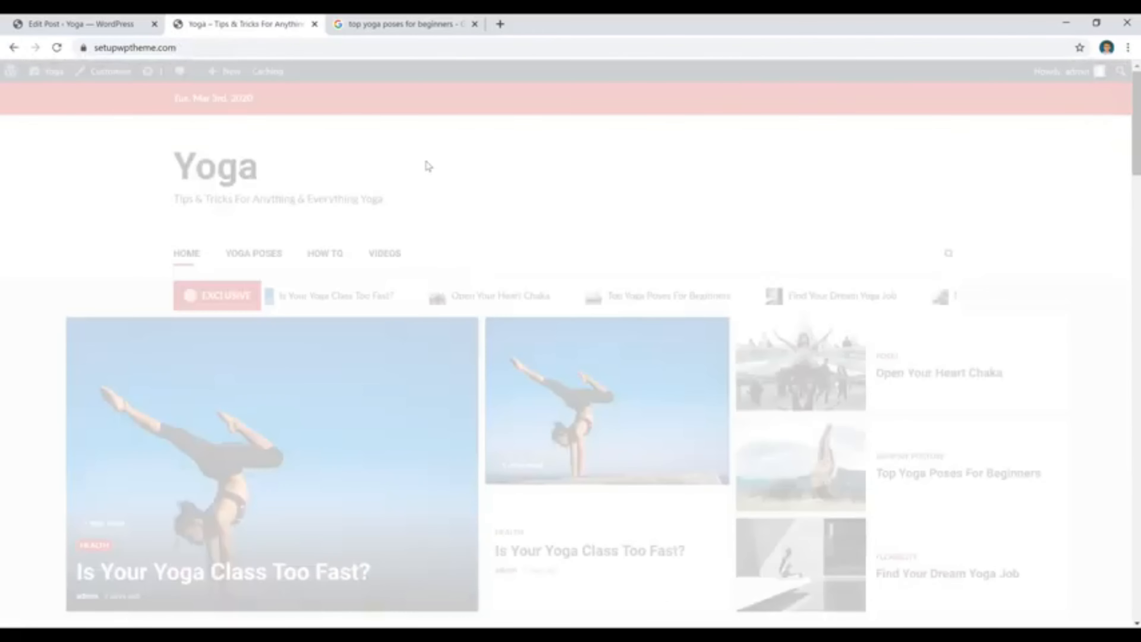
pyautogui.scroll(-3, 763, 360)
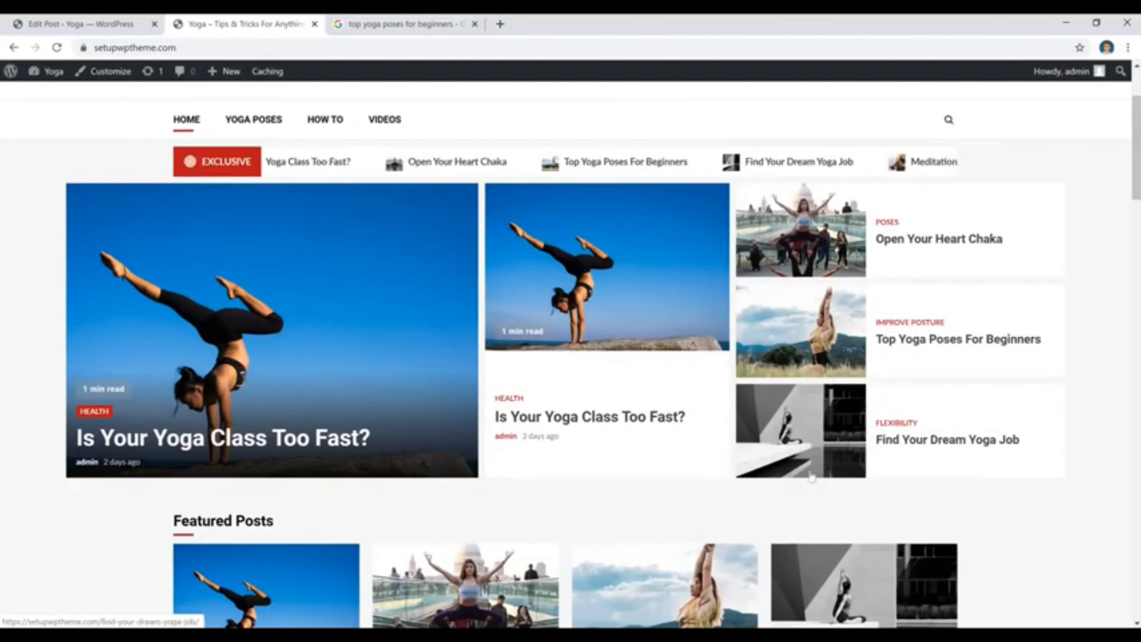
pyautogui.scroll(-1, 814, 468)
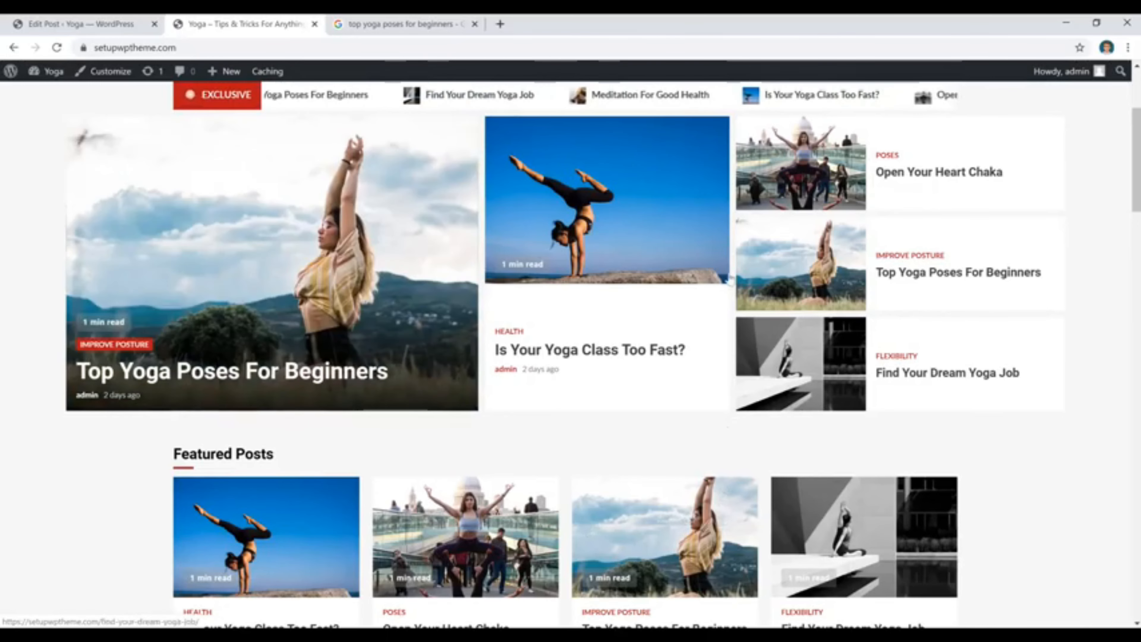
# Remove the post's featured image in the editor and set pexels-photo-2410573, uploaded from the Desktop, as the featured image.
pyautogui.click(101, 26)
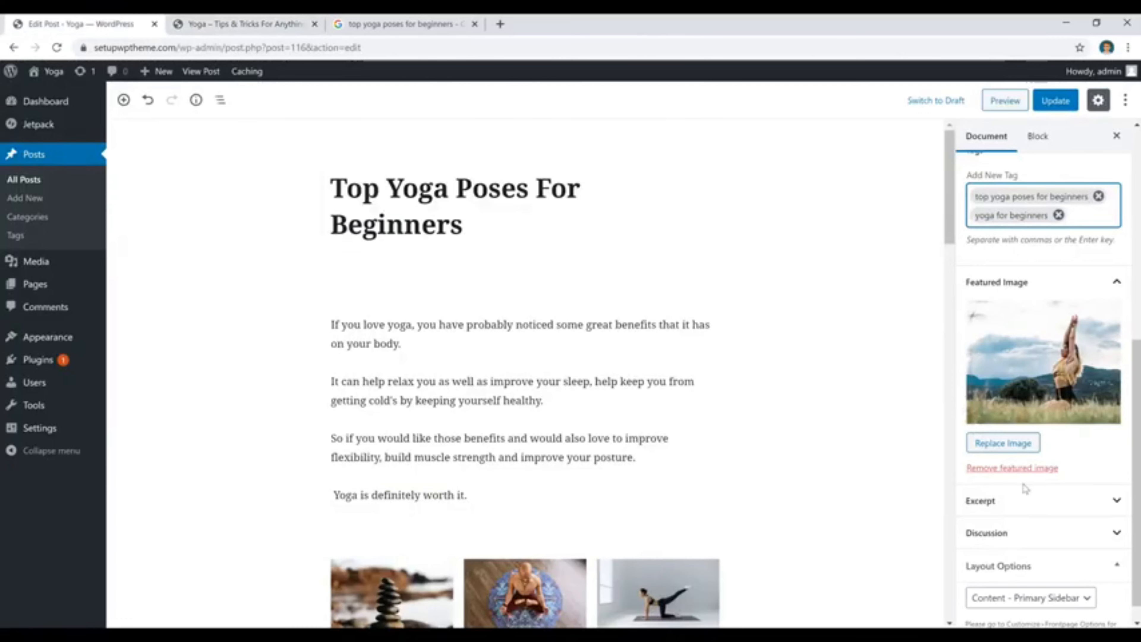
pyautogui.click(1001, 468)
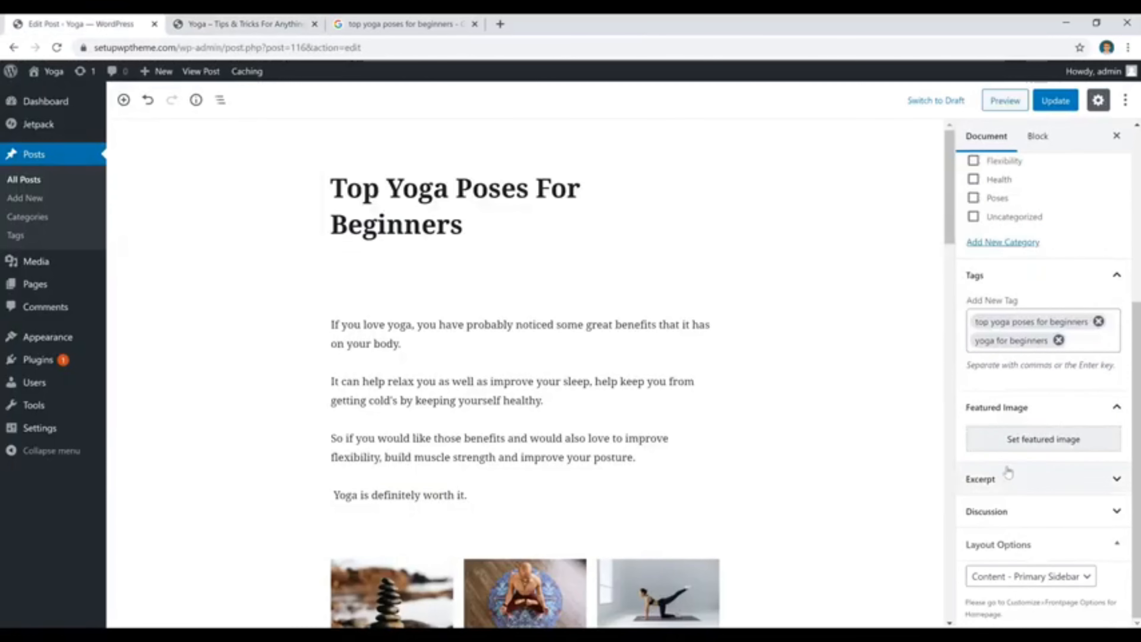
pyautogui.click(1029, 440)
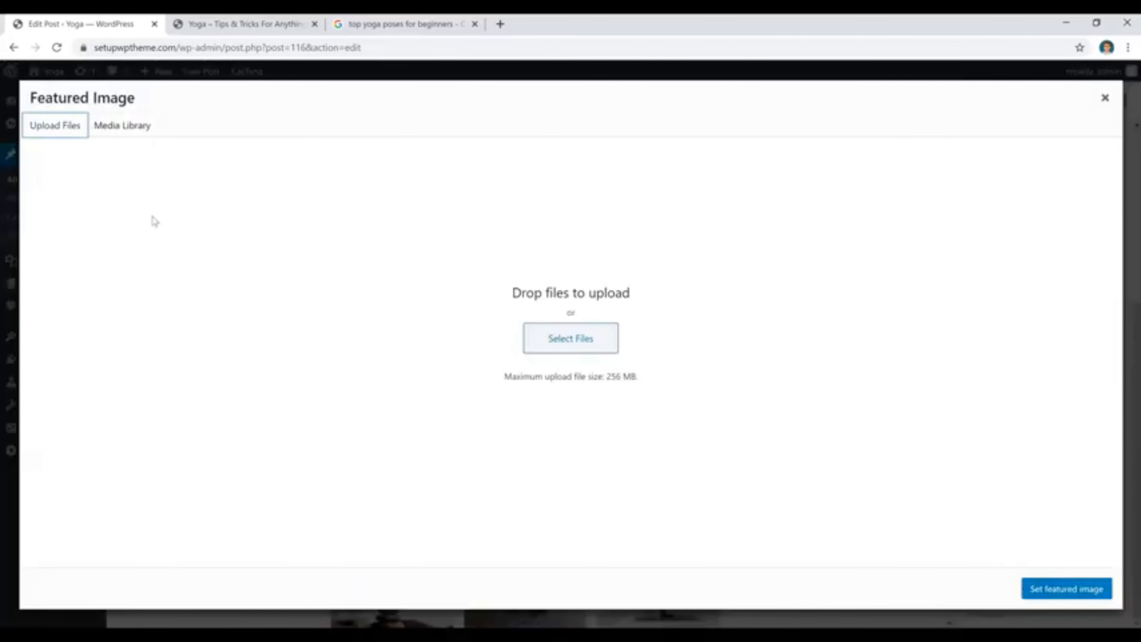
pyautogui.click(572, 339)
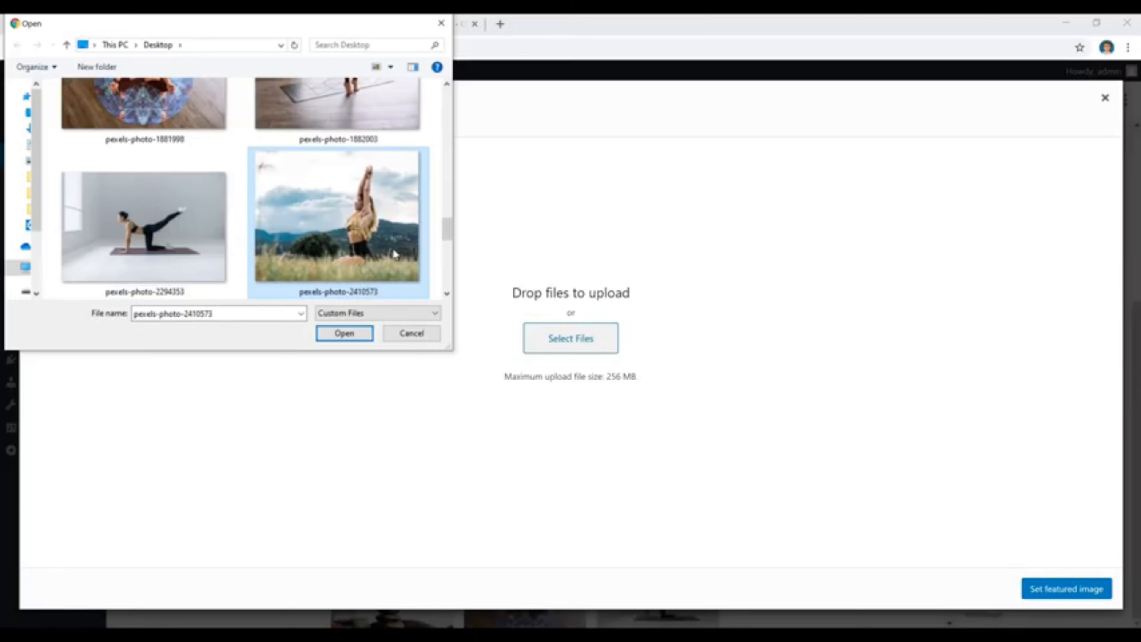
pyautogui.click(345, 333)
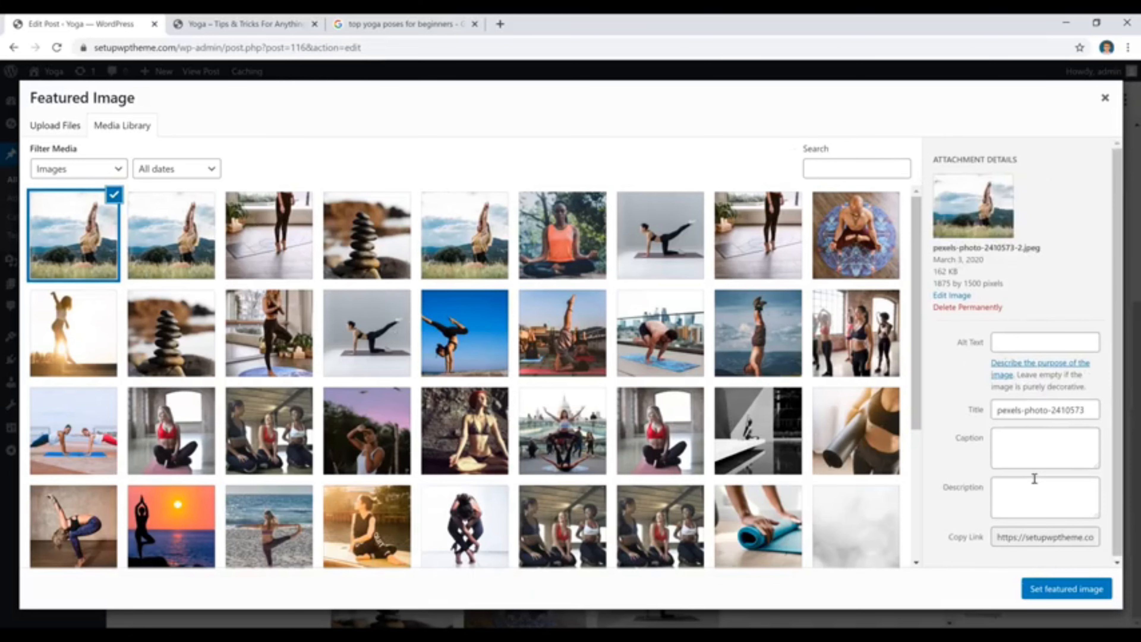
pyautogui.click(1058, 598)
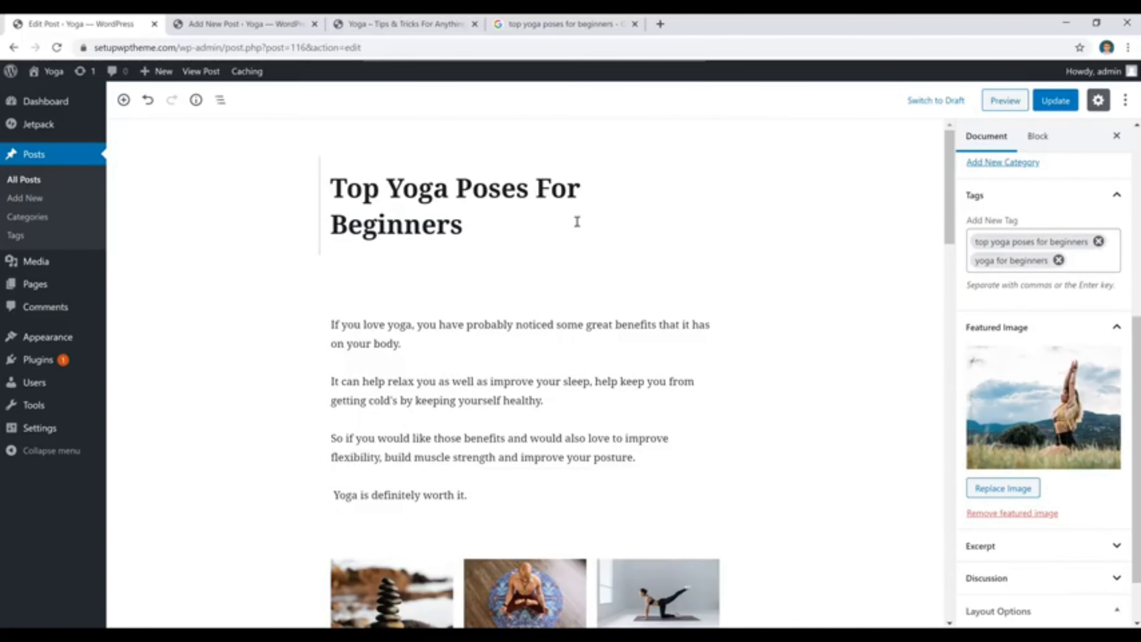
# Title the empty new post "Best Yoga Techniques (8 Tips)" and save it as a draft.
pyautogui.click(264, 28)
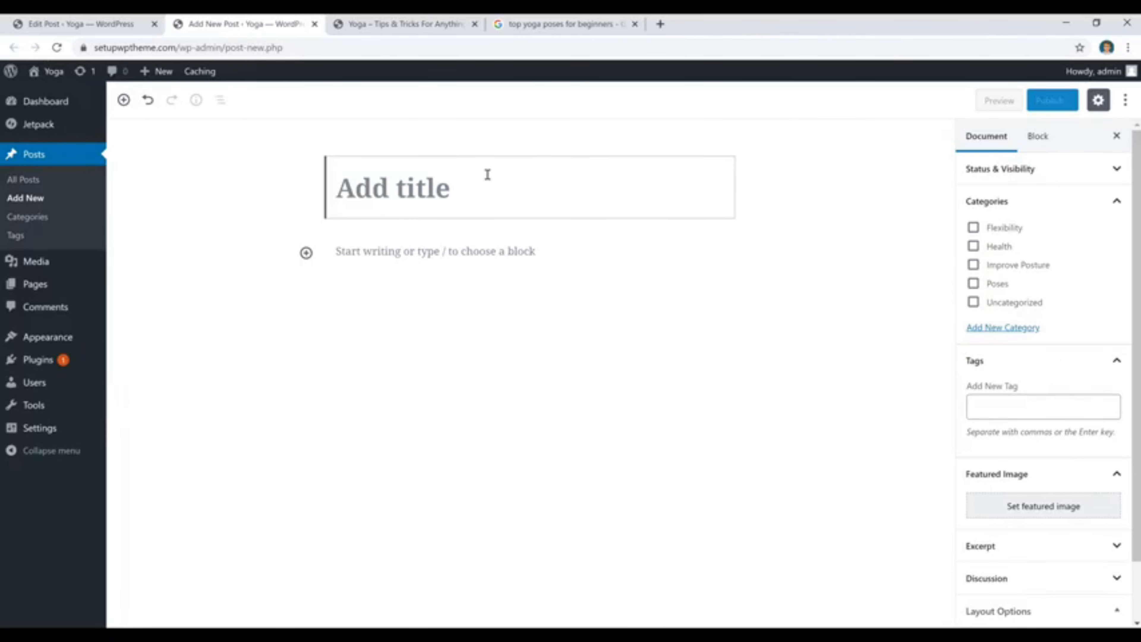
pyautogui.write('Best Yoga Techniques (8 Tips)')
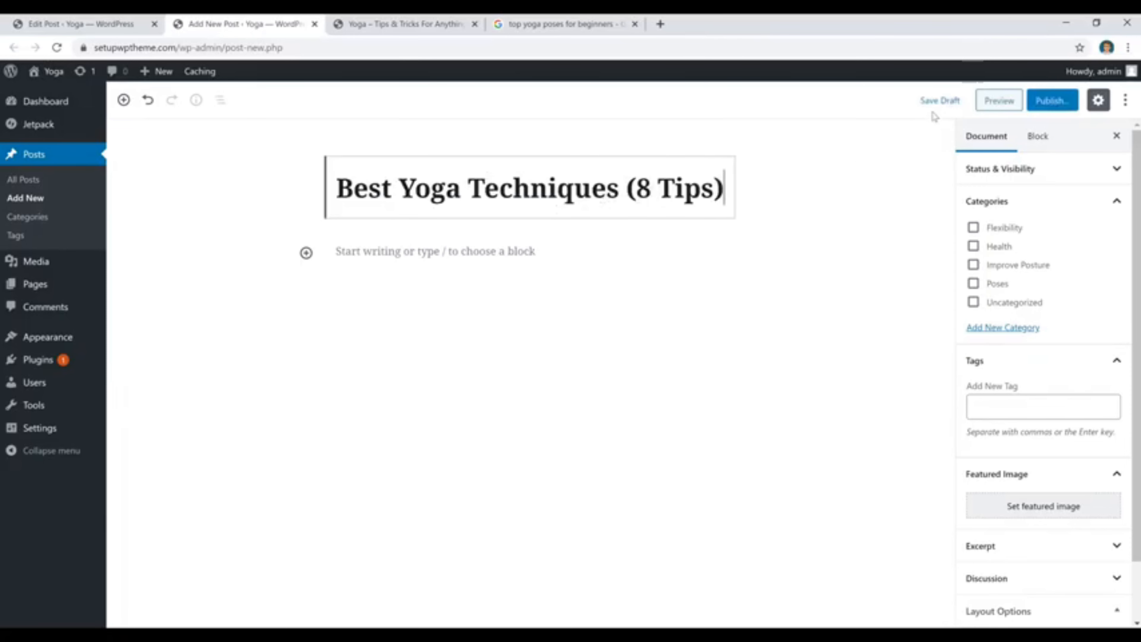
pyautogui.click(940, 101)
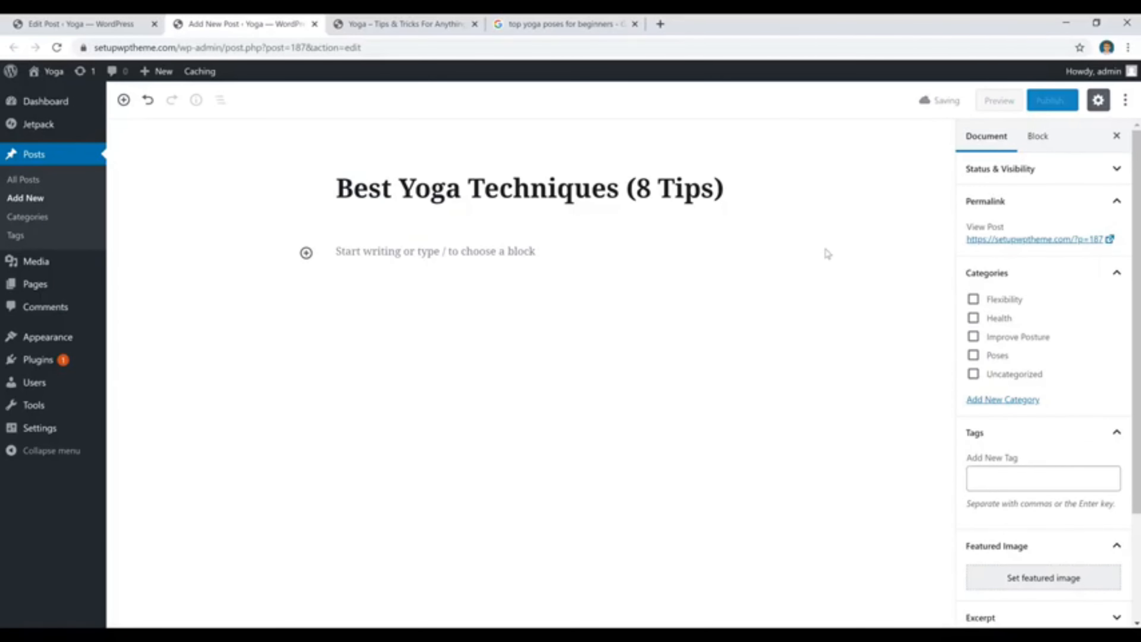
# Go to the list of all posts and reopen the draft "Best Yoga Techniques (8 Tips)" for editing.
pyautogui.click(27, 185)
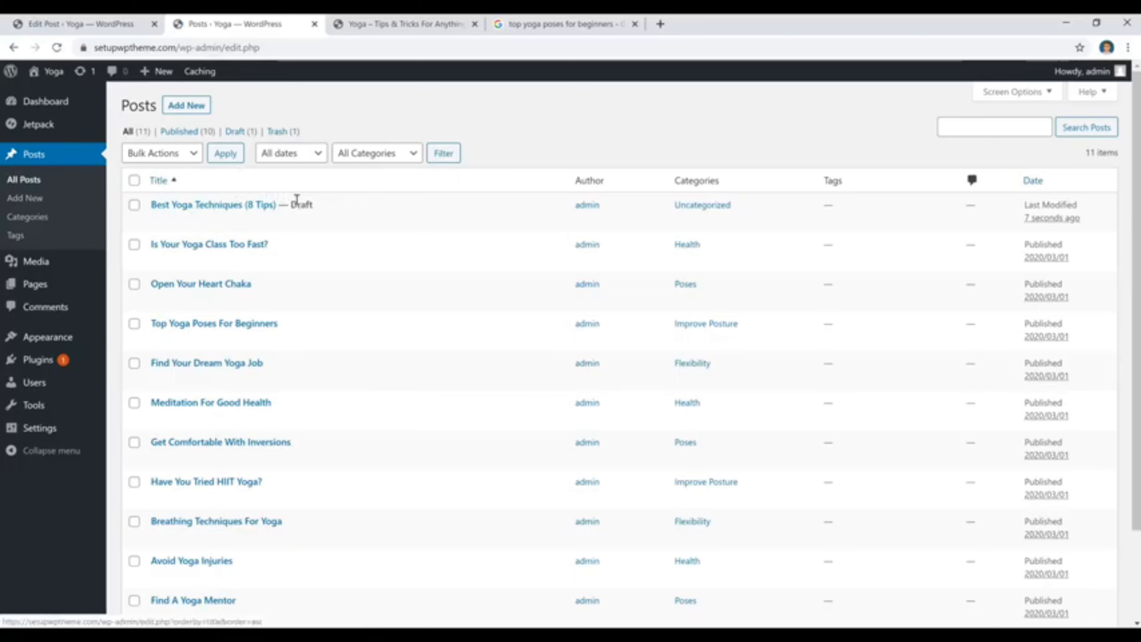
pyautogui.click(220, 208)
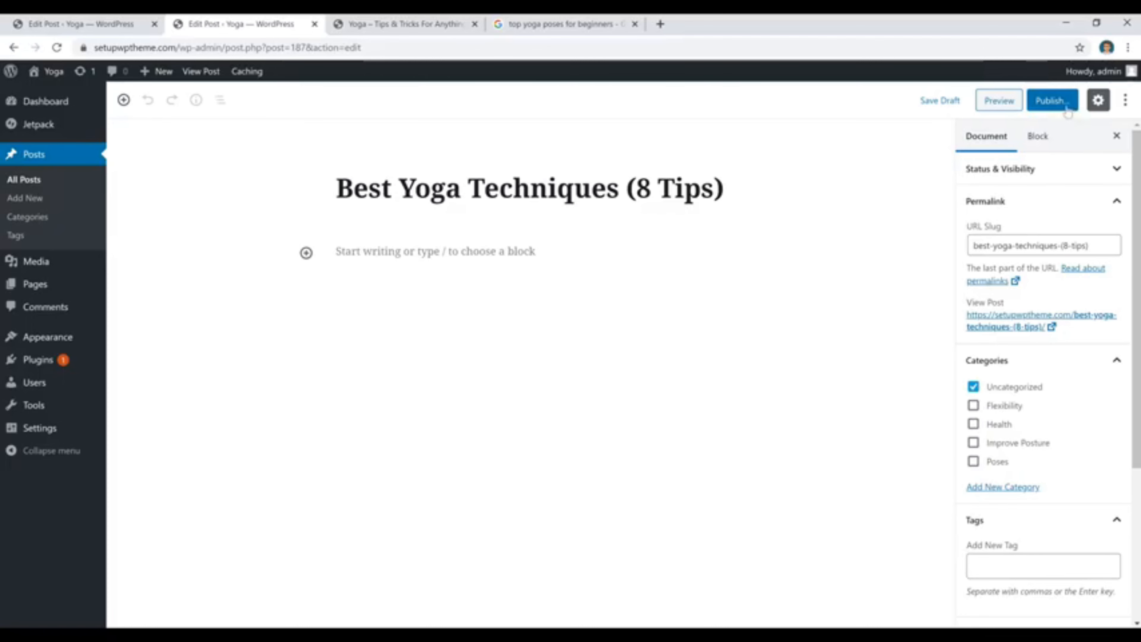
# Publish the post "Best Yoga Techniques (8 Tips)" and, from the list of all posts, move it to the trash.
pyautogui.click(1050, 110)
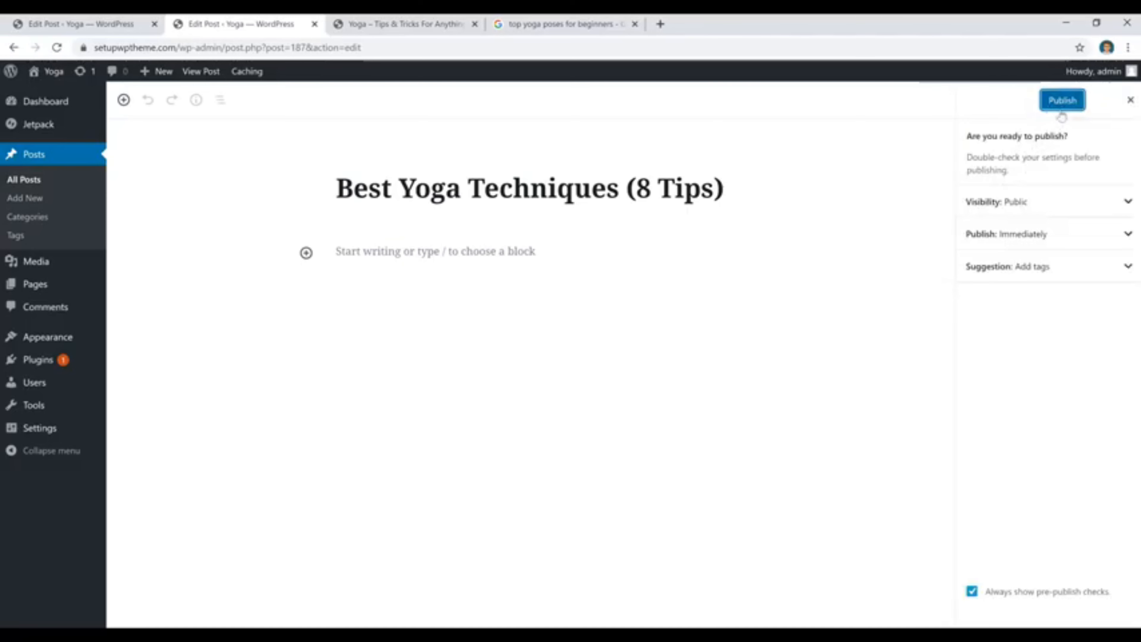
pyautogui.click(1062, 102)
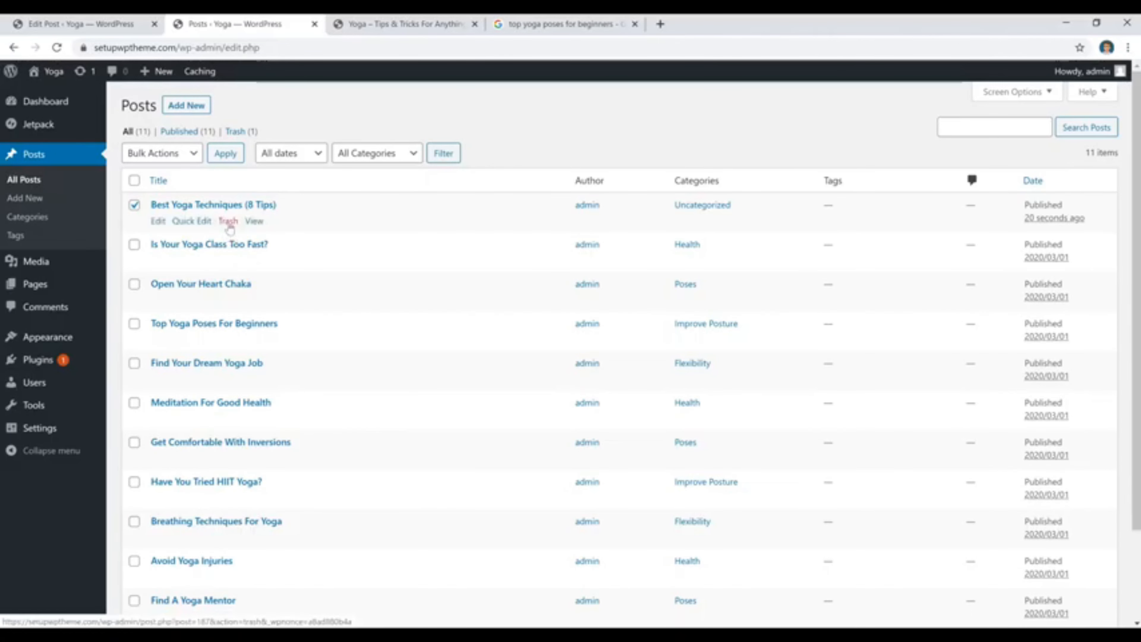
pyautogui.click(181, 155)
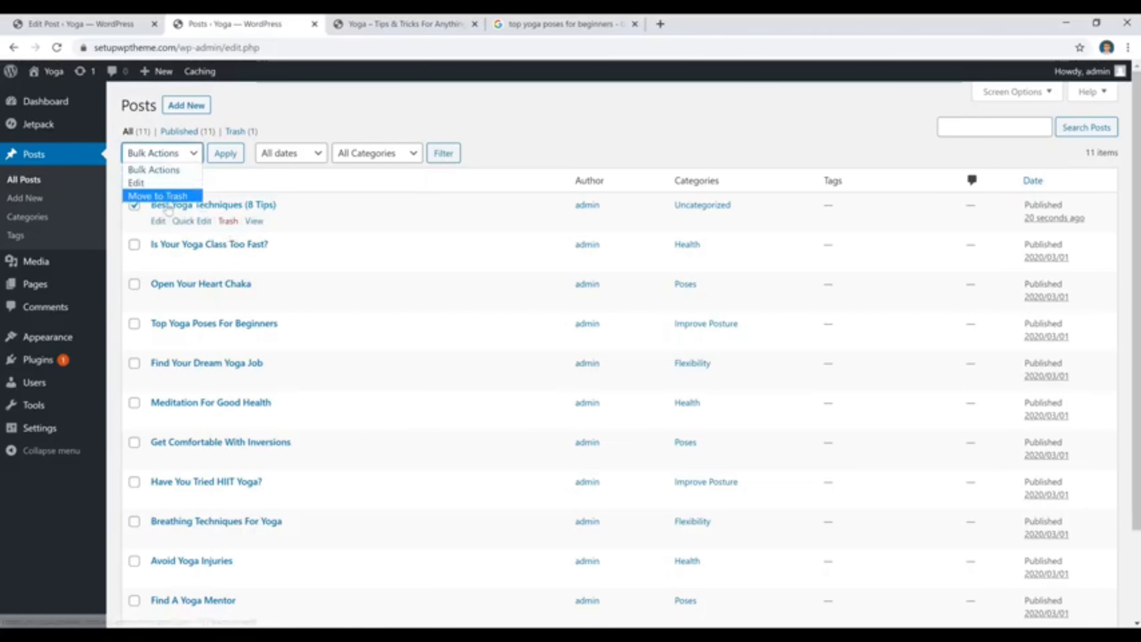
pyautogui.click(171, 197)
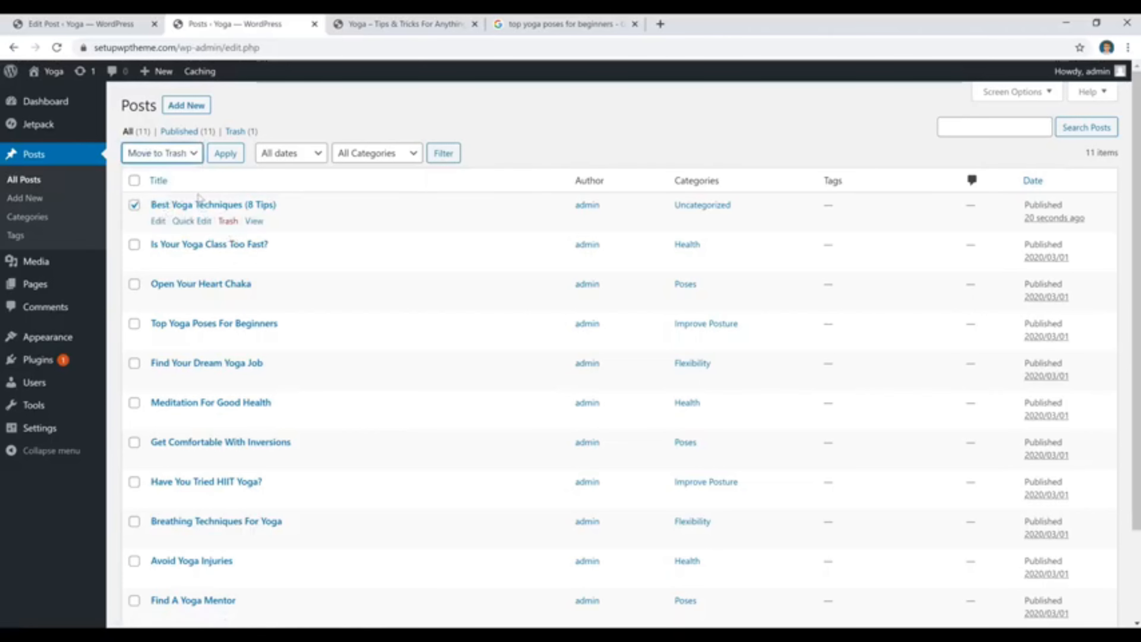
pyautogui.click(224, 158)
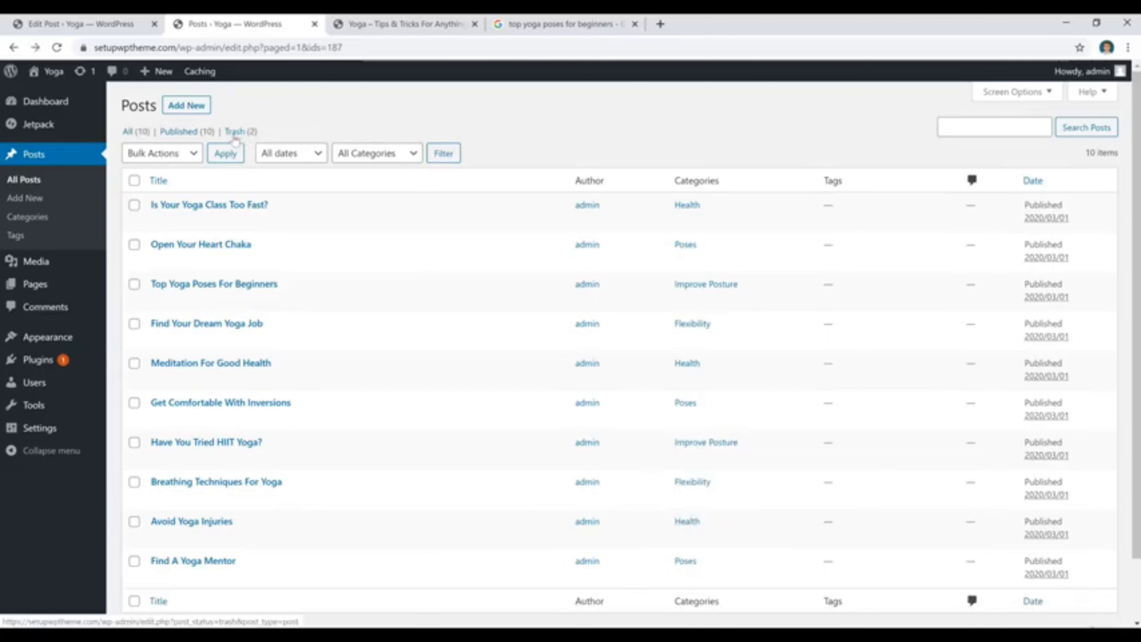
# Show the trashed posts, select all of them and choose Delete Permanently as the bulk action without applying it.
pyautogui.click(235, 131)
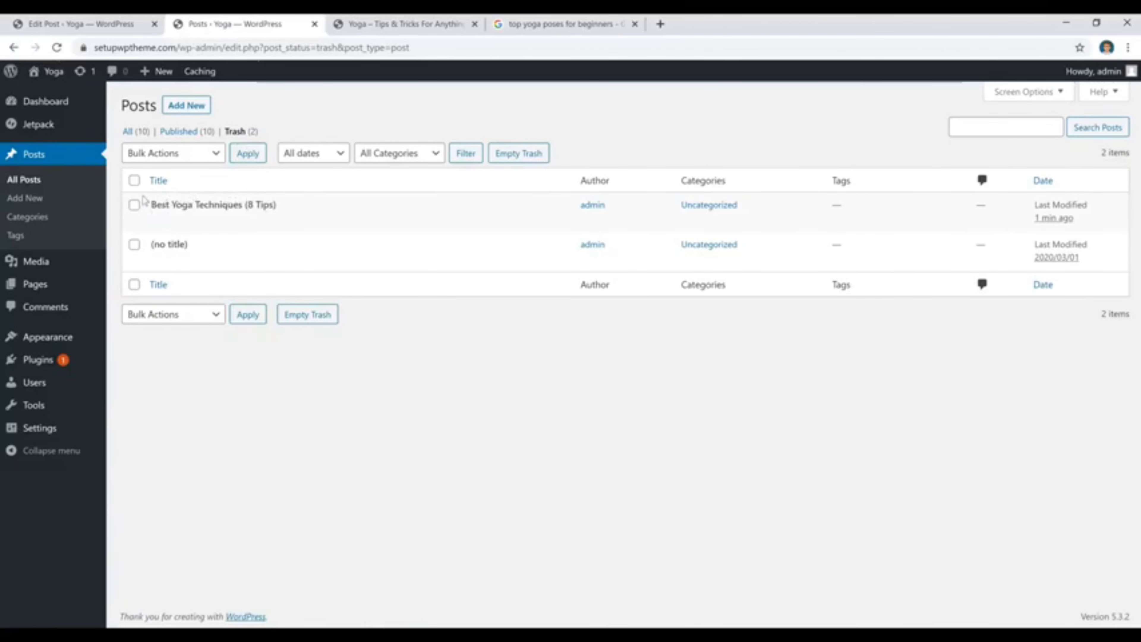
pyautogui.click(134, 180)
pyautogui.click(173, 153)
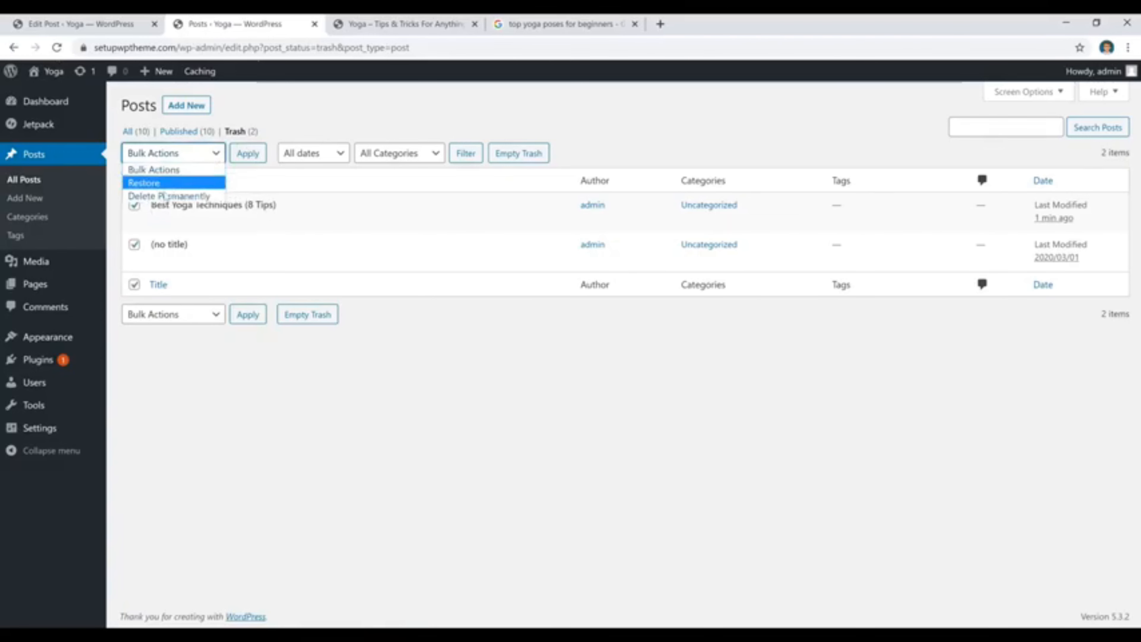
pyautogui.click(173, 196)
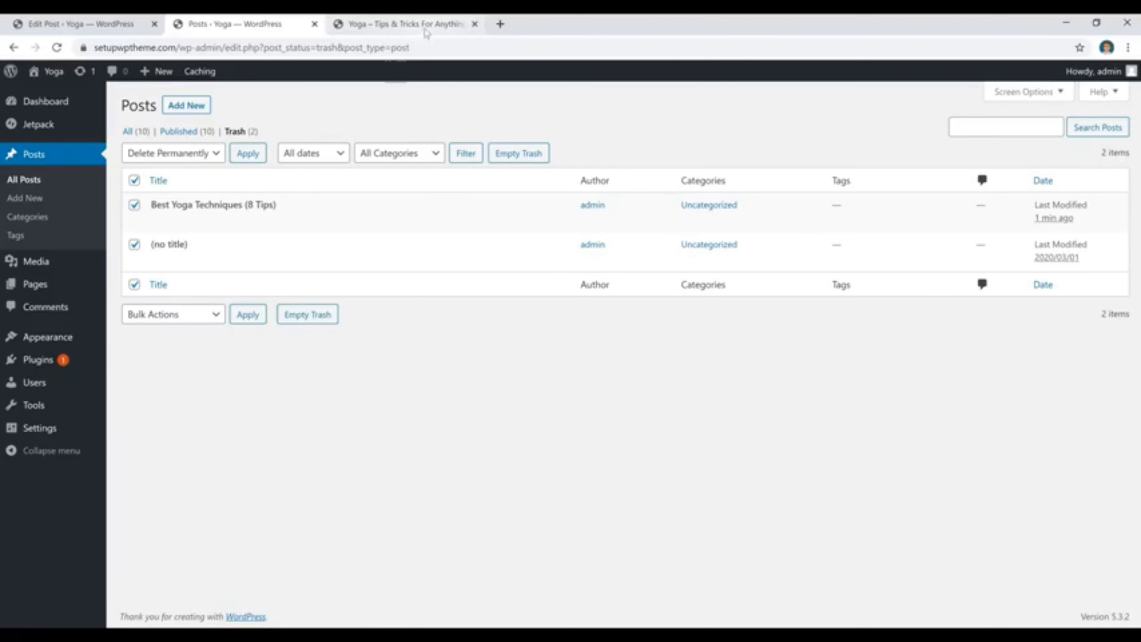
# Open the Menus settings for Menu 1 and list the post categories available as menu items.
pyautogui.click(421, 25)
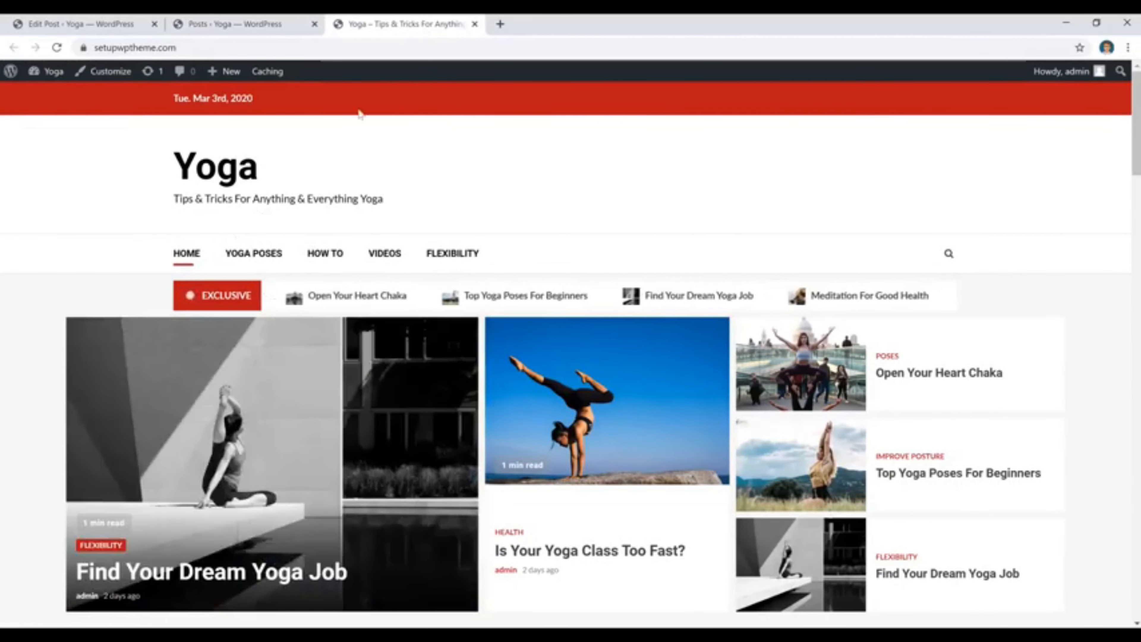
pyautogui.click(270, 24)
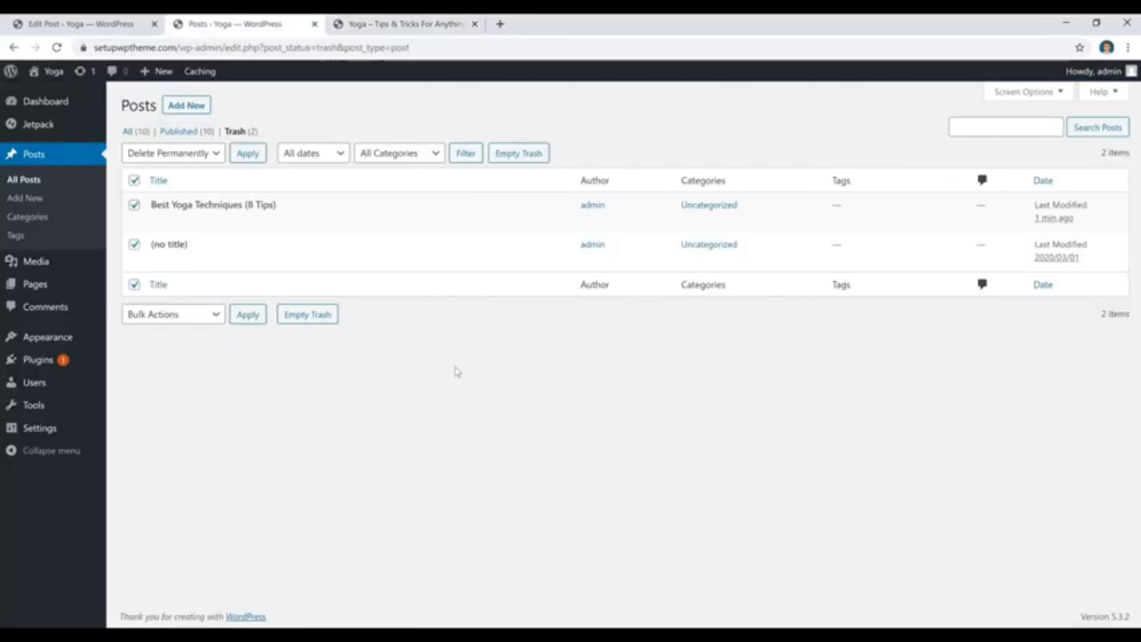
pyautogui.moveTo(46, 337)
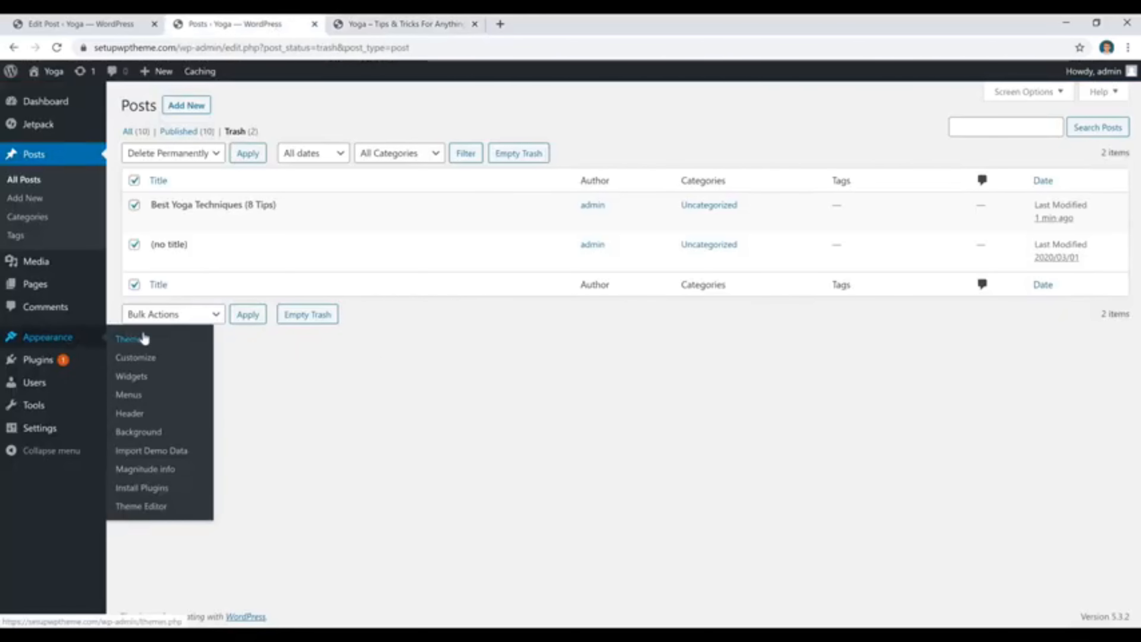
pyautogui.click(130, 396)
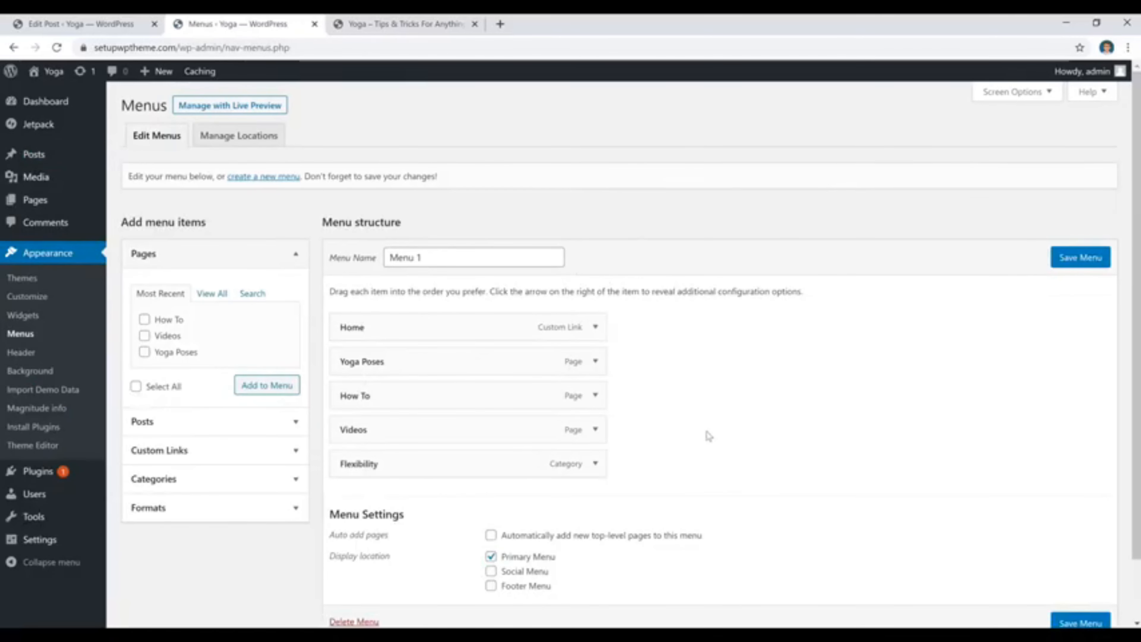
pyautogui.click(255, 479)
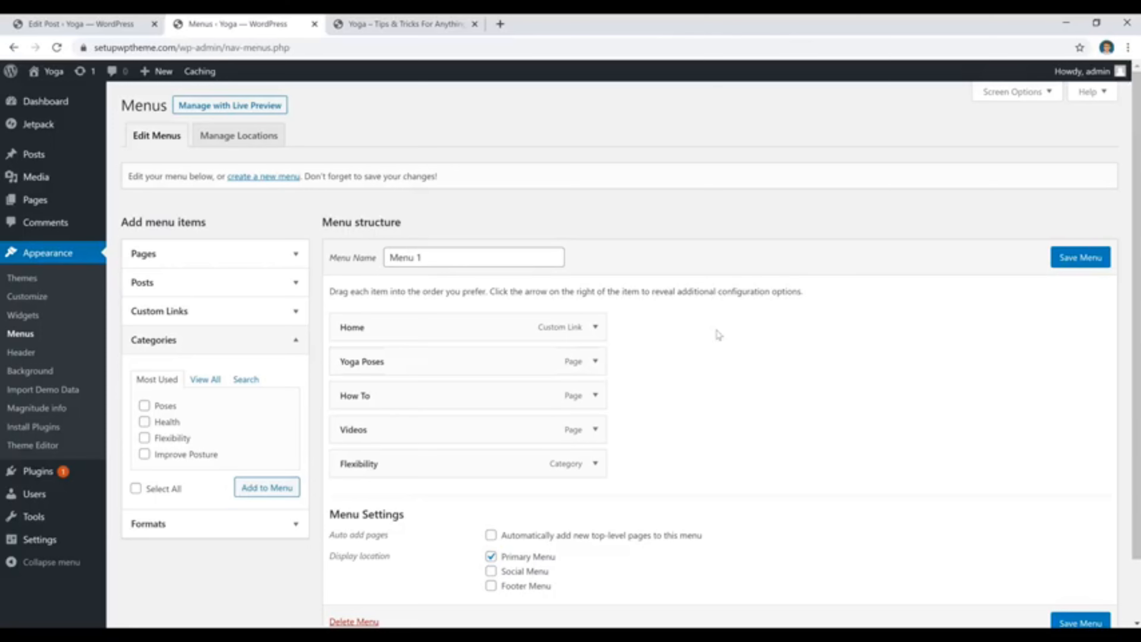
# View the Flexibility category page from the live site's navigation and examine which posts it lists.
pyautogui.click(411, 26)
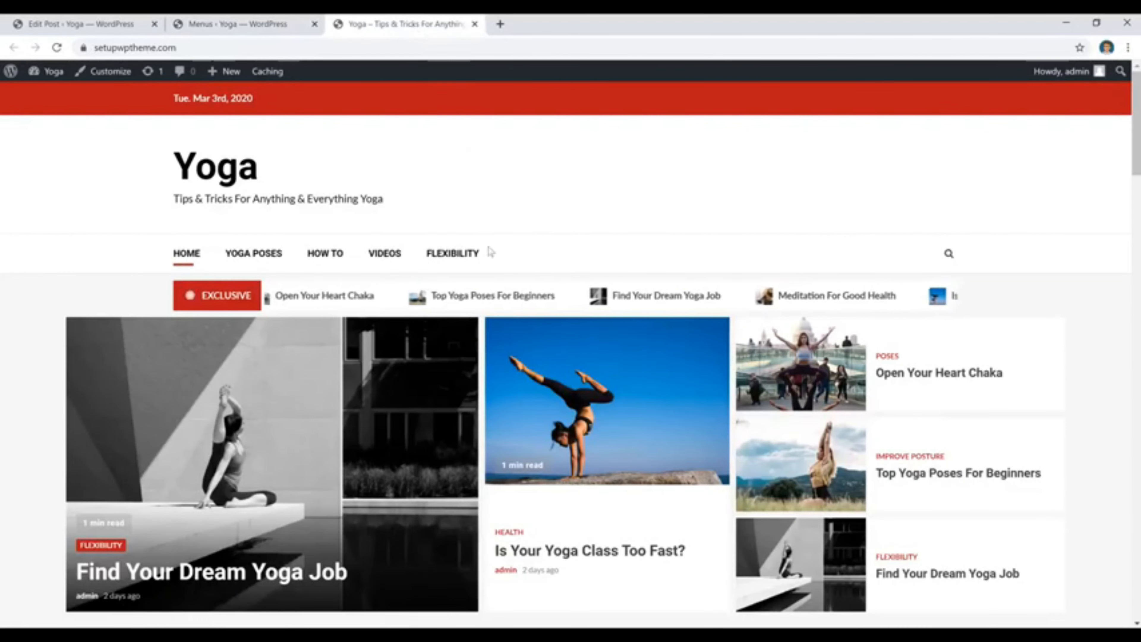
pyautogui.click(454, 256)
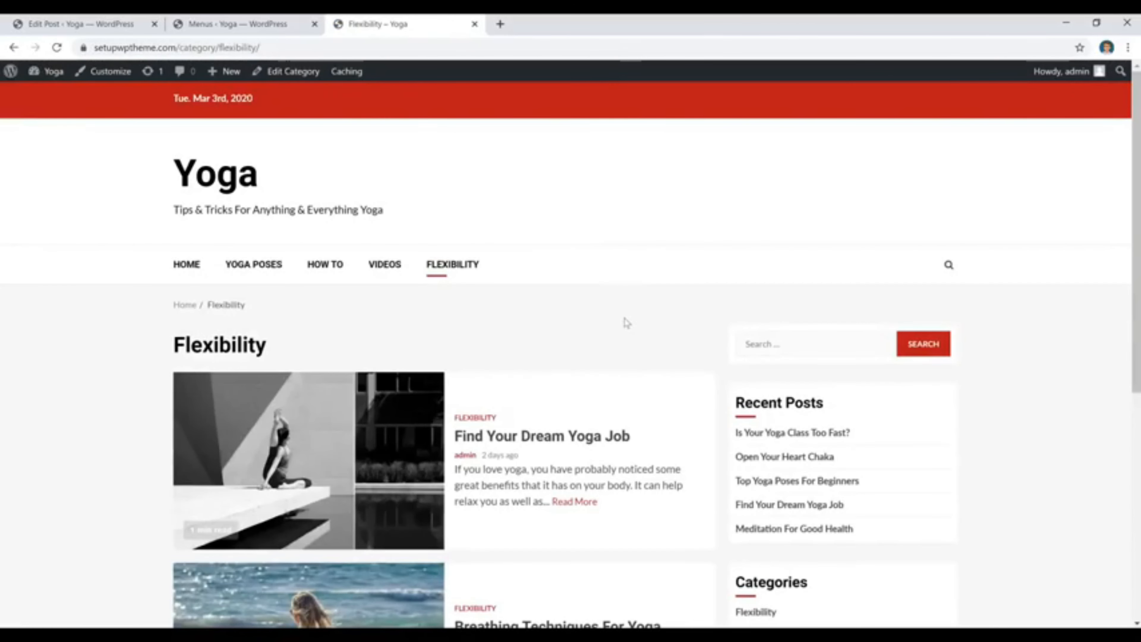
pyautogui.scroll(-6, 627, 323)
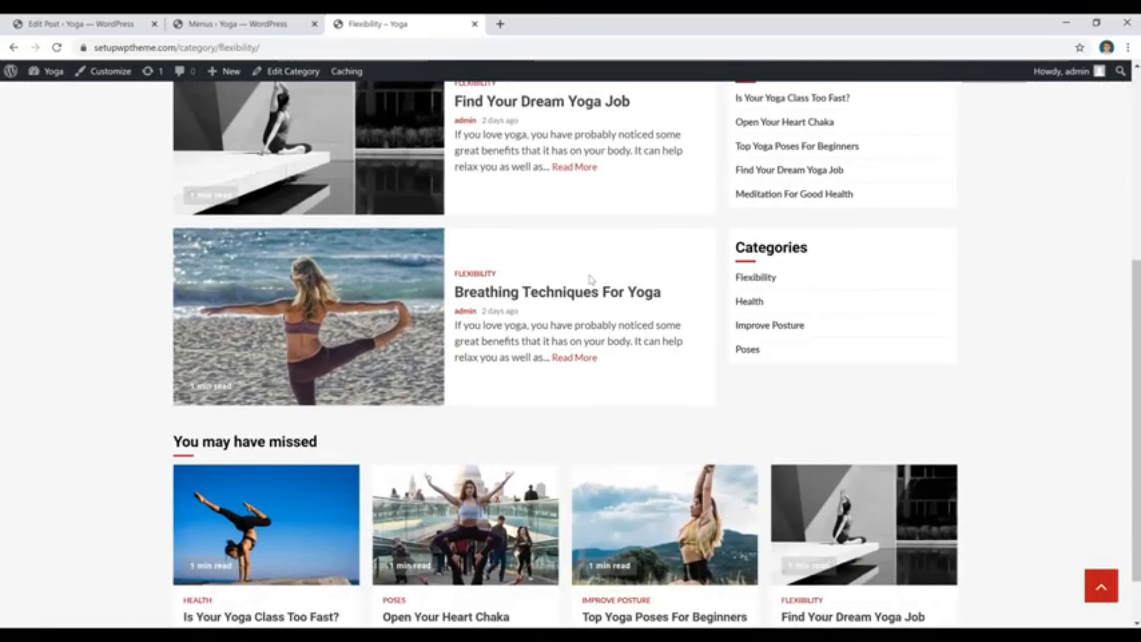
# Add the Poses, Health and Improve Posture categories to Menu 1 and save the menu.
pyautogui.click(226, 25)
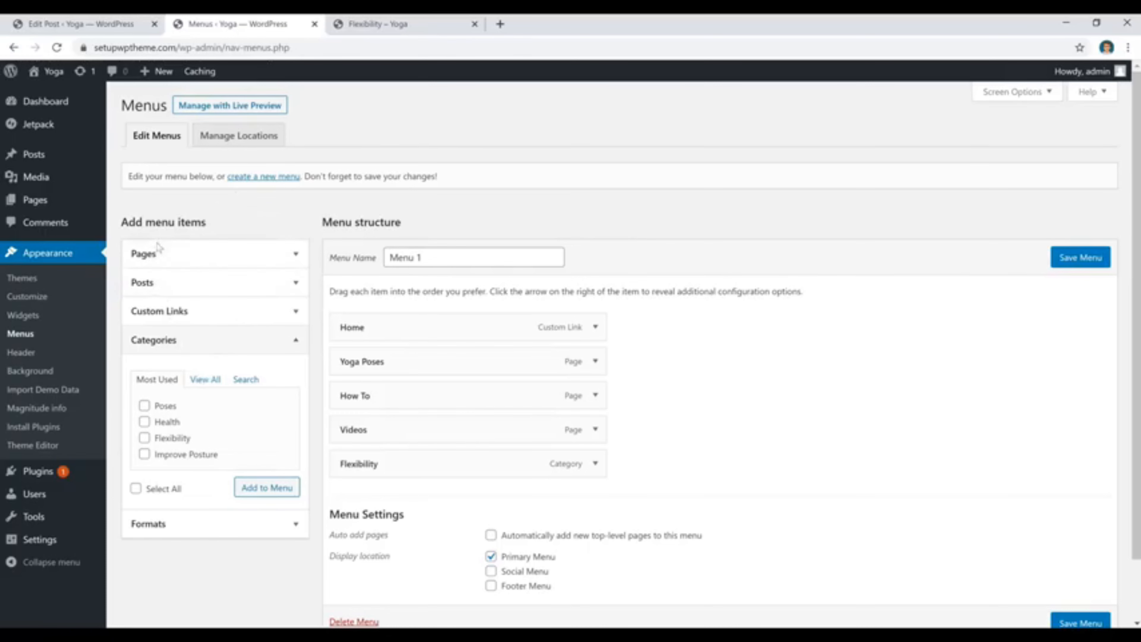
pyautogui.click(165, 407)
pyautogui.click(170, 423)
pyautogui.click(177, 438)
pyautogui.click(368, 24)
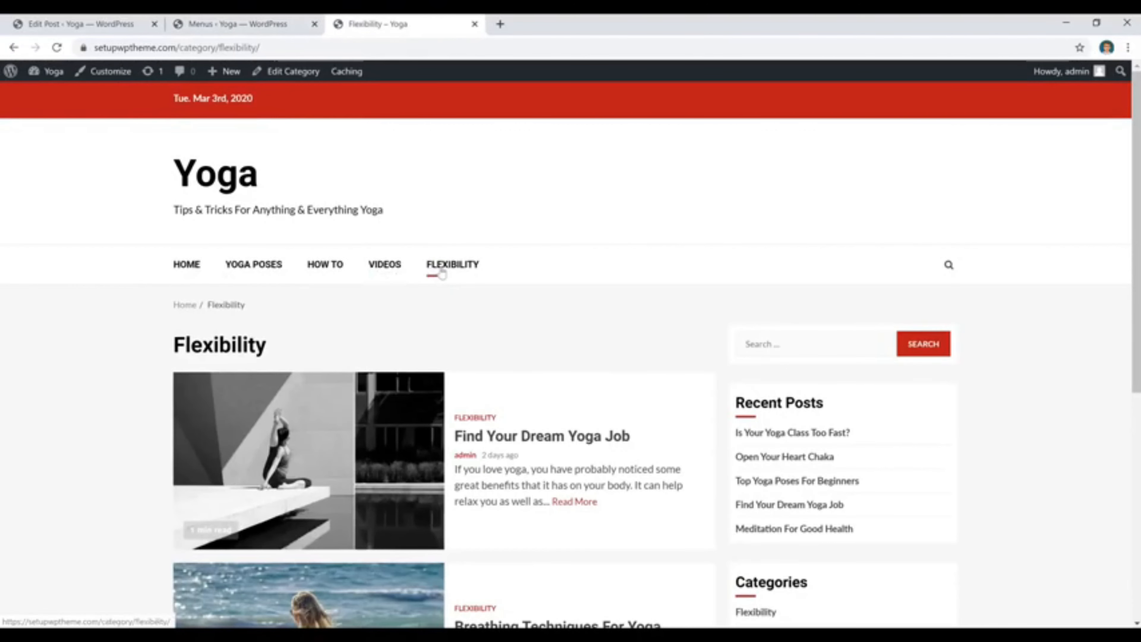
pyautogui.click(244, 24)
pyautogui.click(174, 440)
pyautogui.click(174, 458)
pyautogui.click(267, 487)
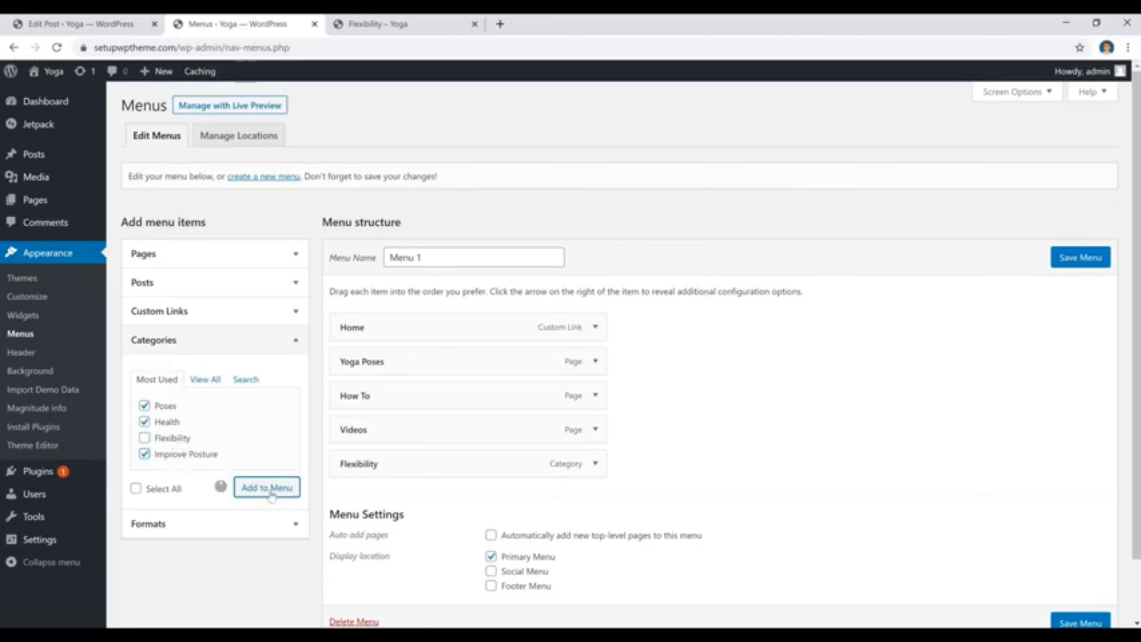
pyautogui.scroll(-3, 736, 457)
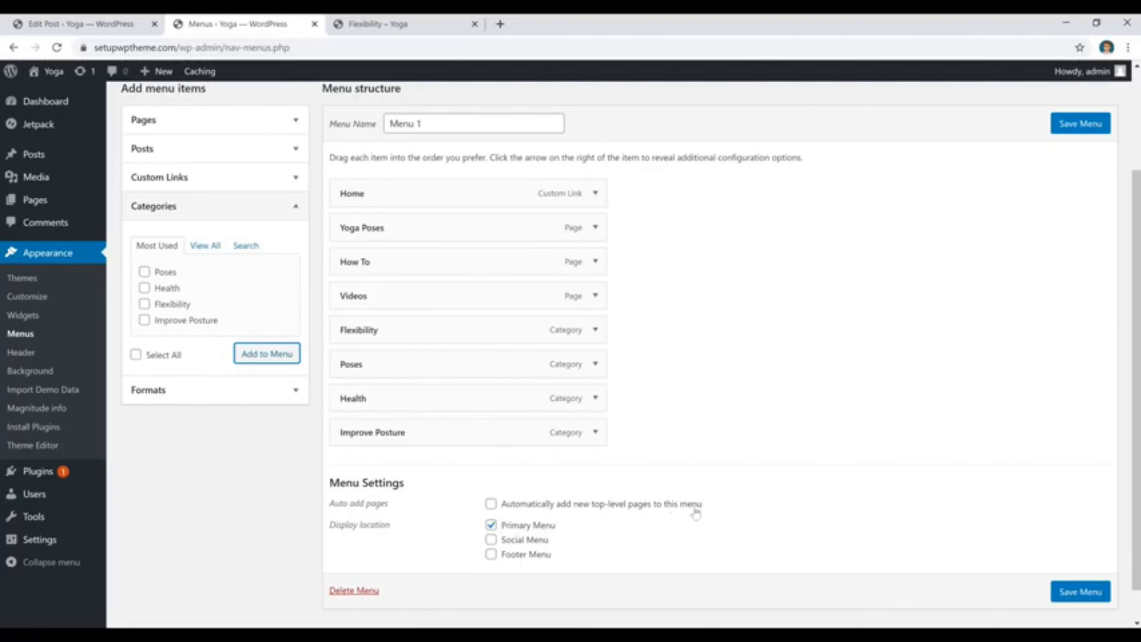
pyautogui.click(1076, 131)
pyautogui.click(1076, 132)
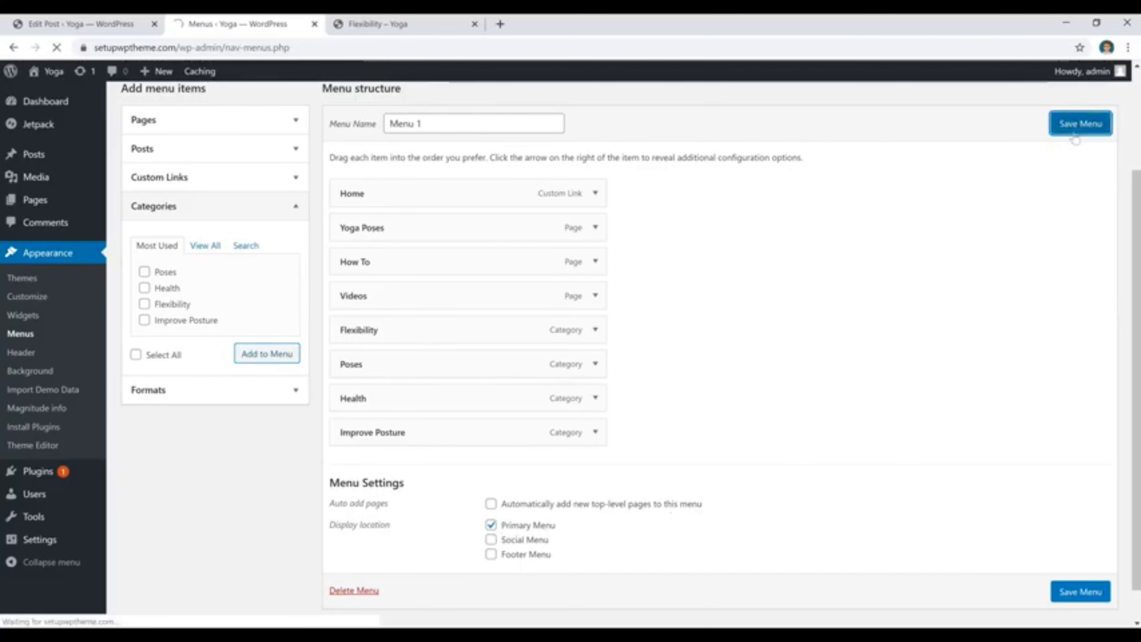
pyautogui.scroll(-1, 866, 331)
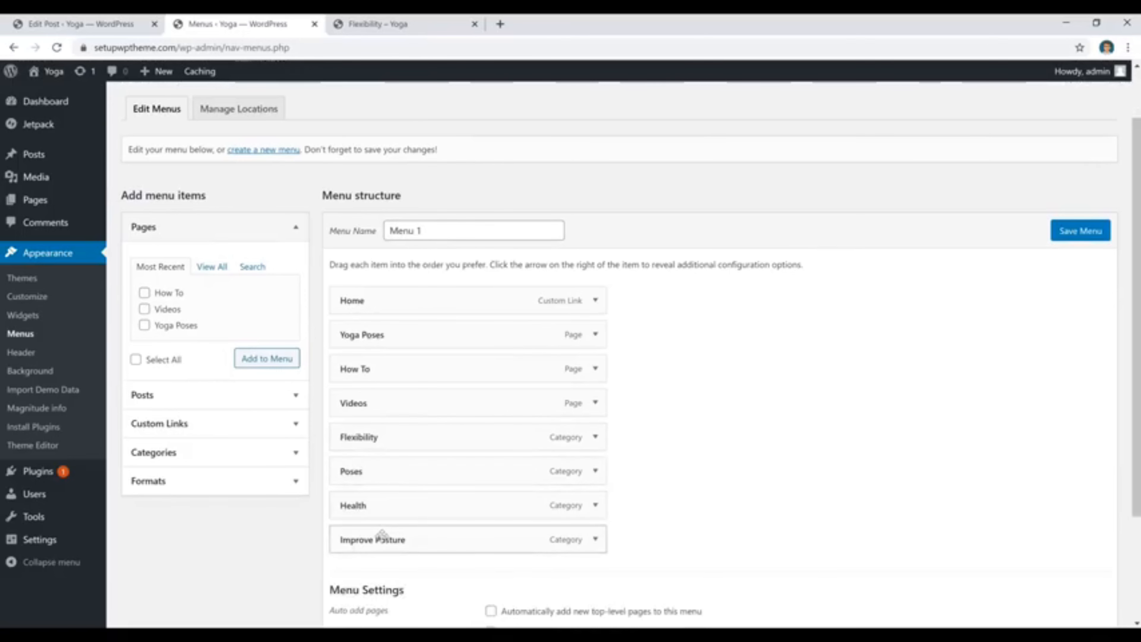
# Reload the live site to check its navigation menu and view the posts on the Health category page.
pyautogui.click(388, 23)
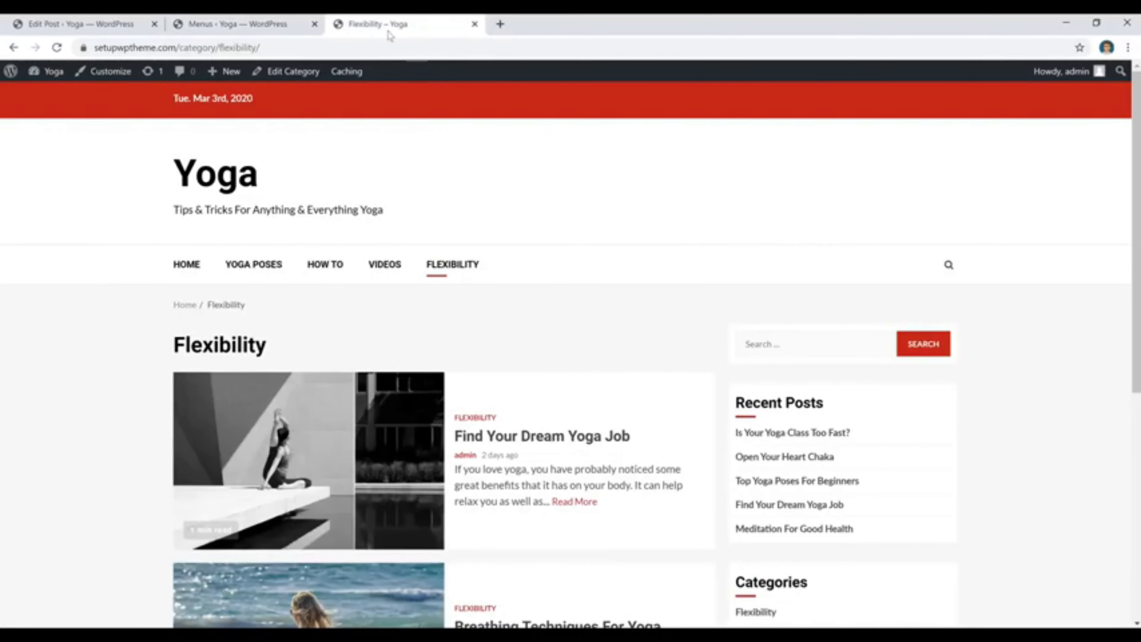
pyautogui.click(55, 48)
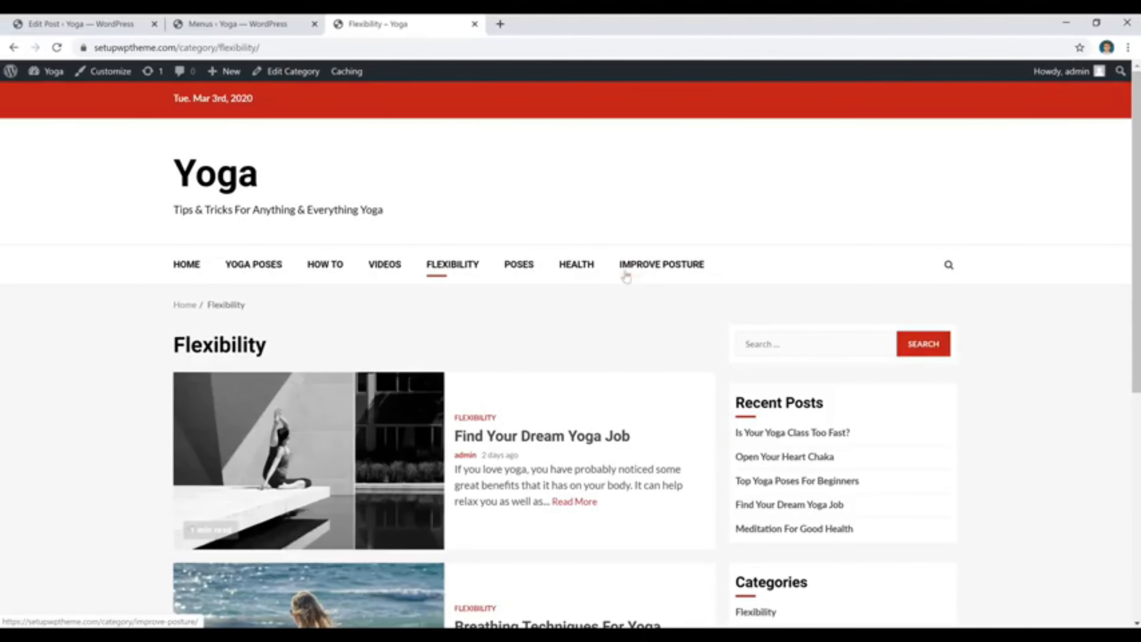
pyautogui.click(579, 273)
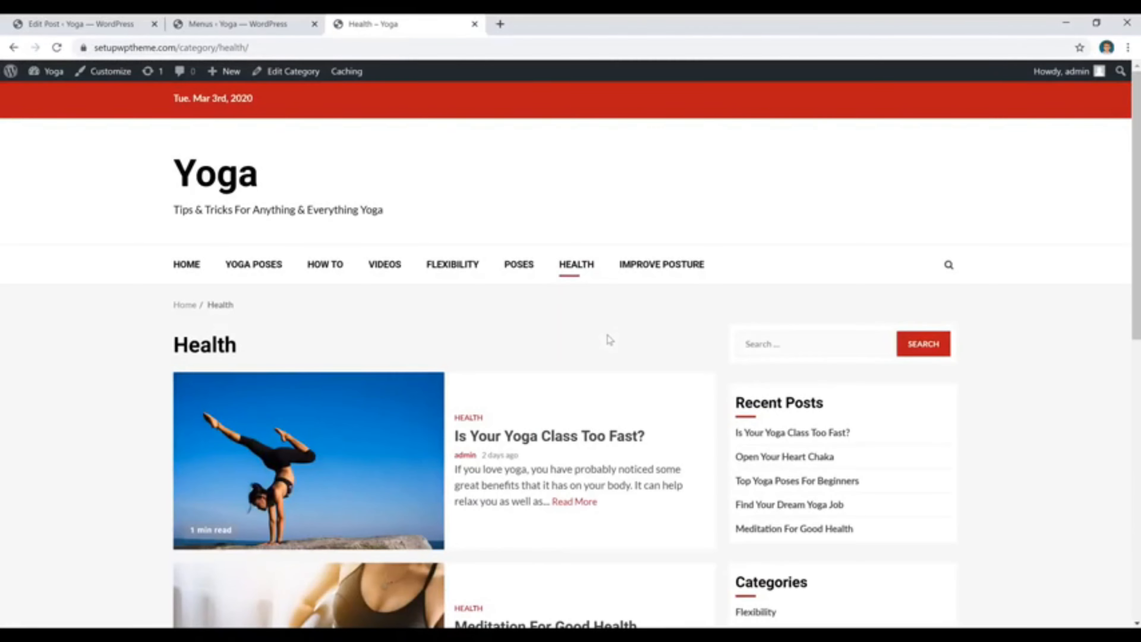
pyautogui.scroll(-3, 606, 335)
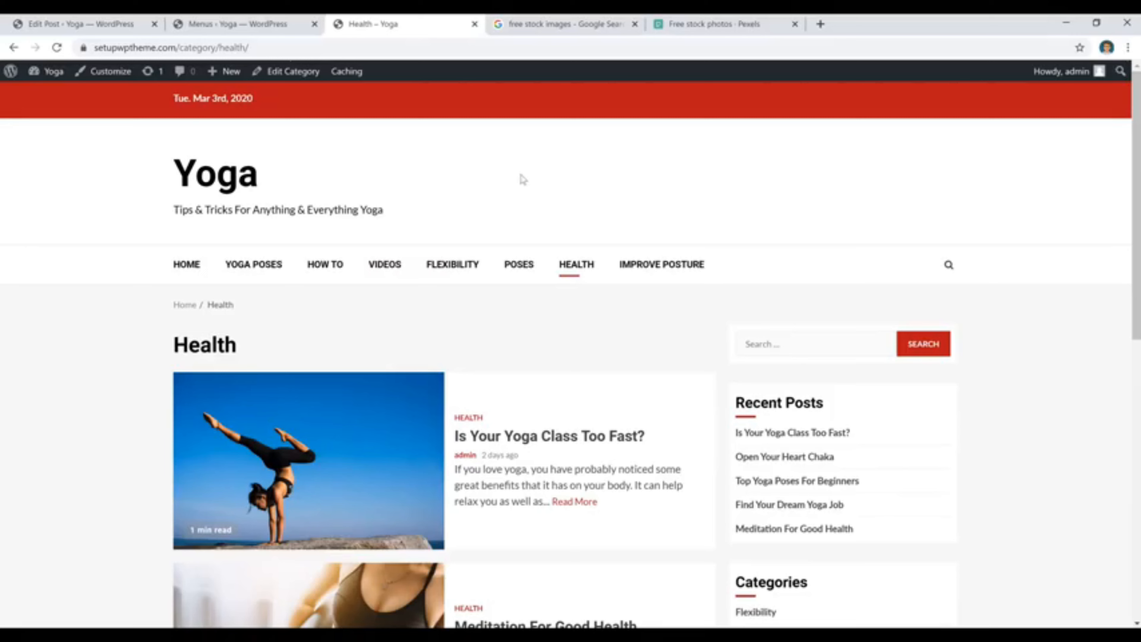
# Switch to the Pexels site and search its free stock photos for "Yoga".
pyautogui.click(737, 25)
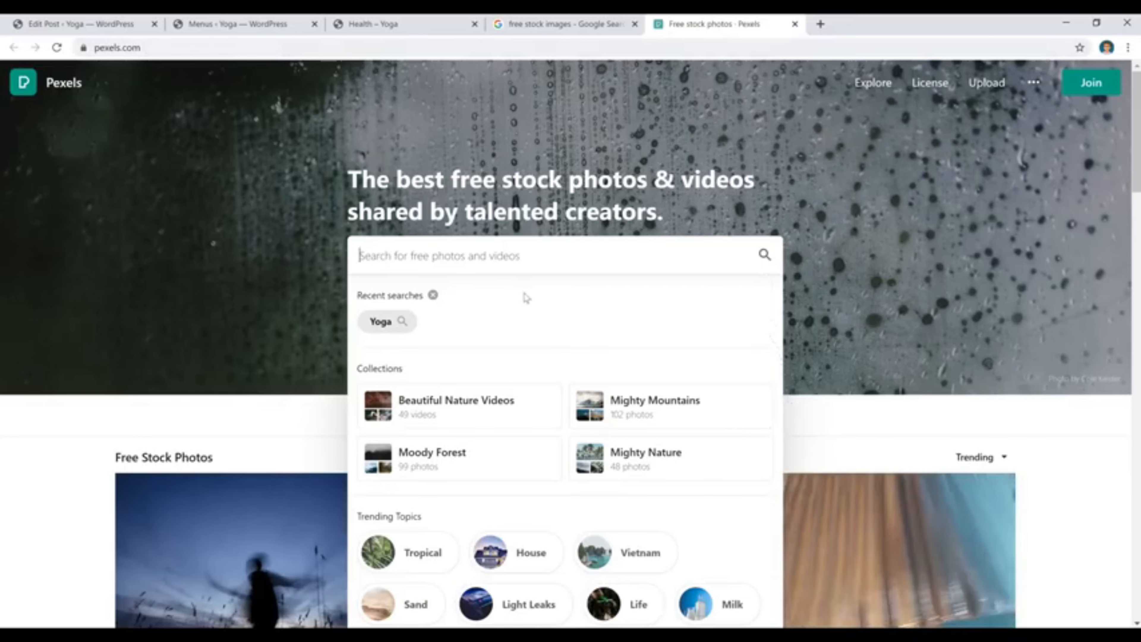
pyautogui.scroll(-7, 527, 298)
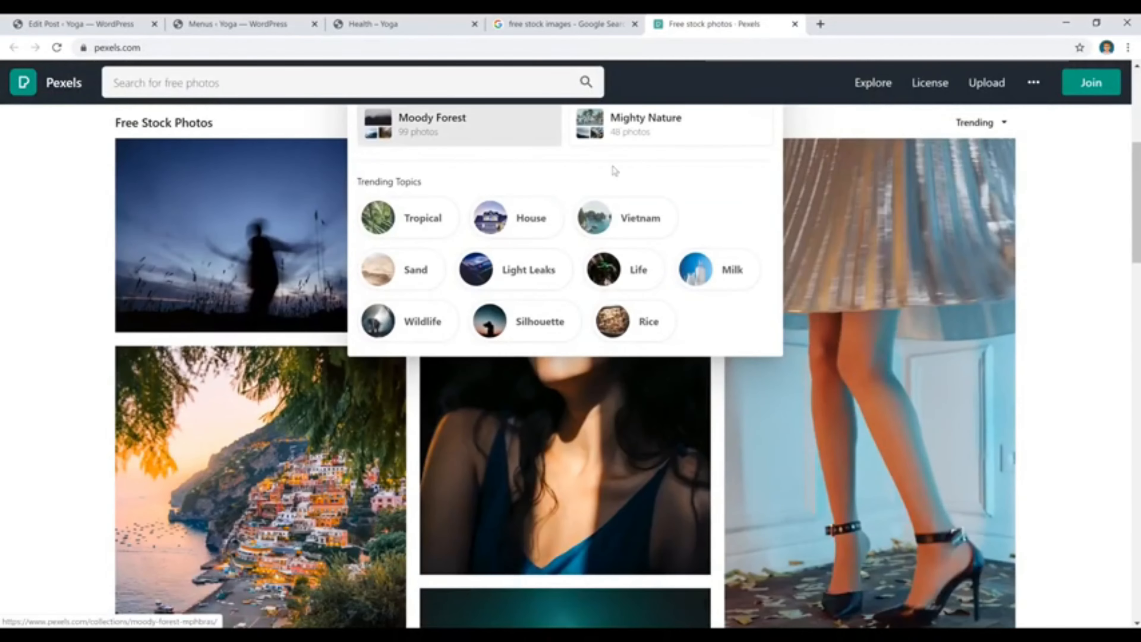
pyautogui.scroll(-2, 339, 317)
pyautogui.click(72, 344)
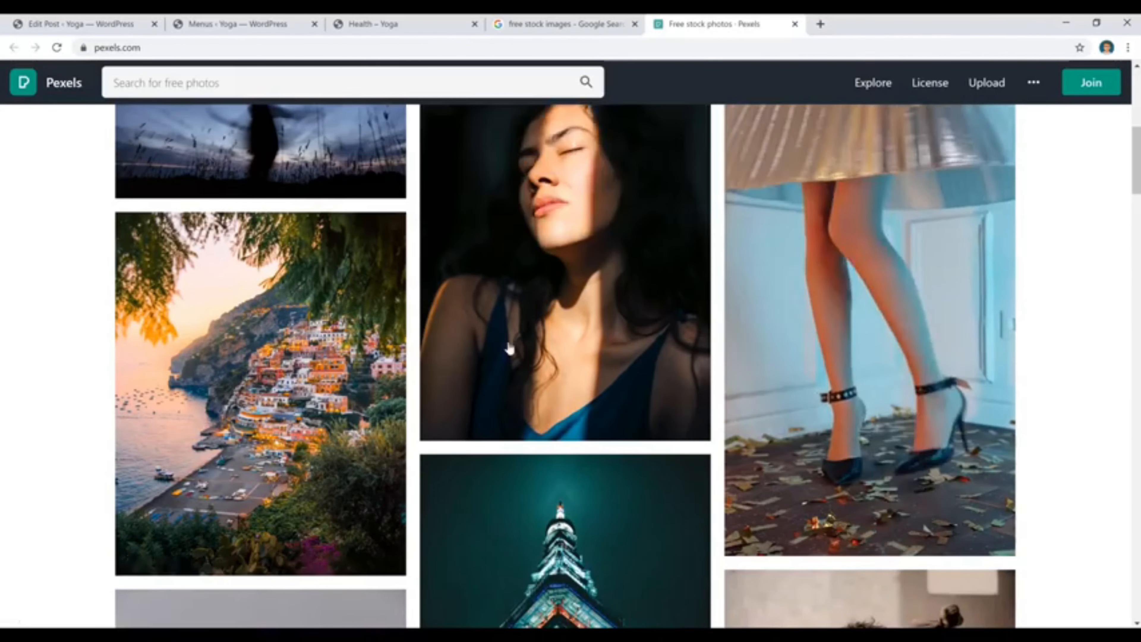
pyautogui.scroll(10, 532, 366)
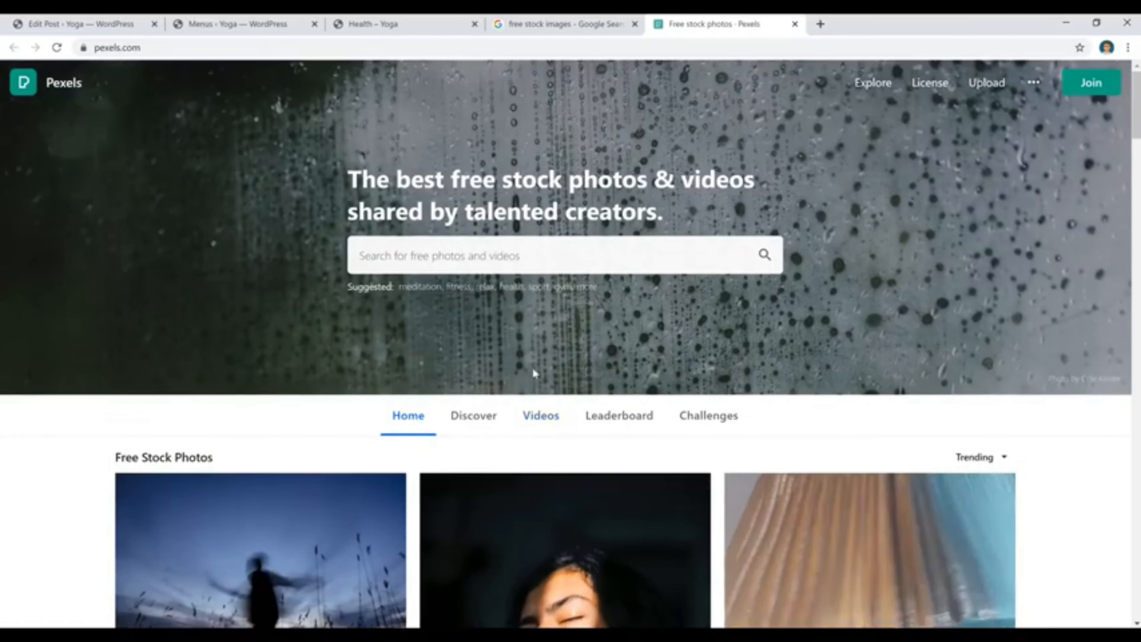
pyautogui.click(560, 256)
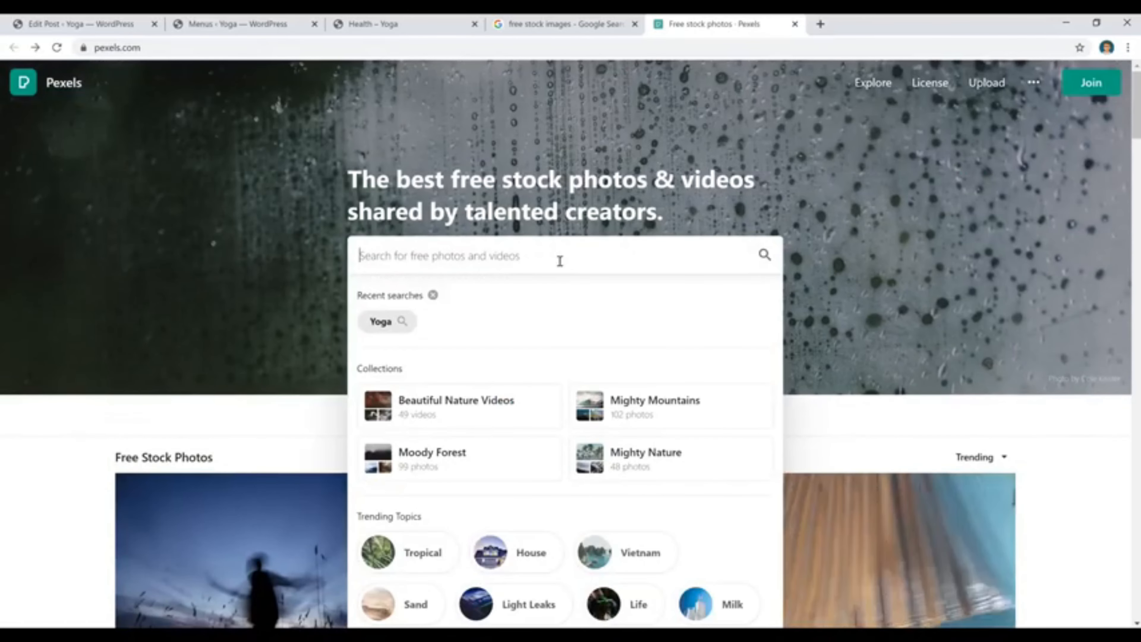
pyautogui.click(386, 322)
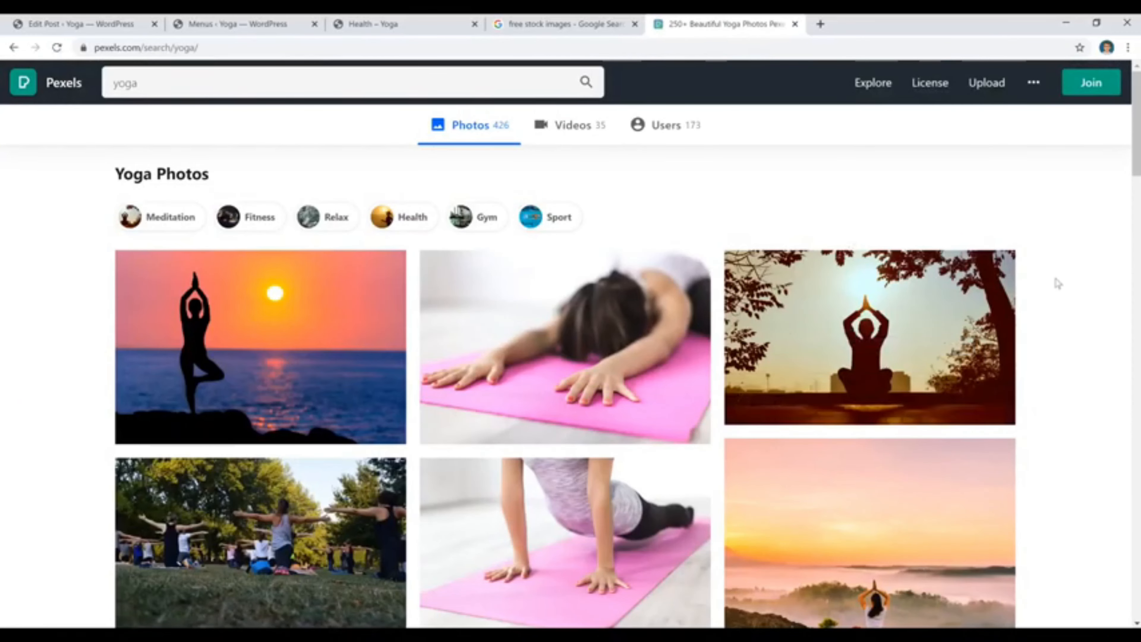
# Browse the yoga photos, open the one of a woman raising one leg on a purple mat, and download it in Original size.
pyautogui.scroll(-3, 1055, 288)
pyautogui.scroll(-15, 1055, 289)
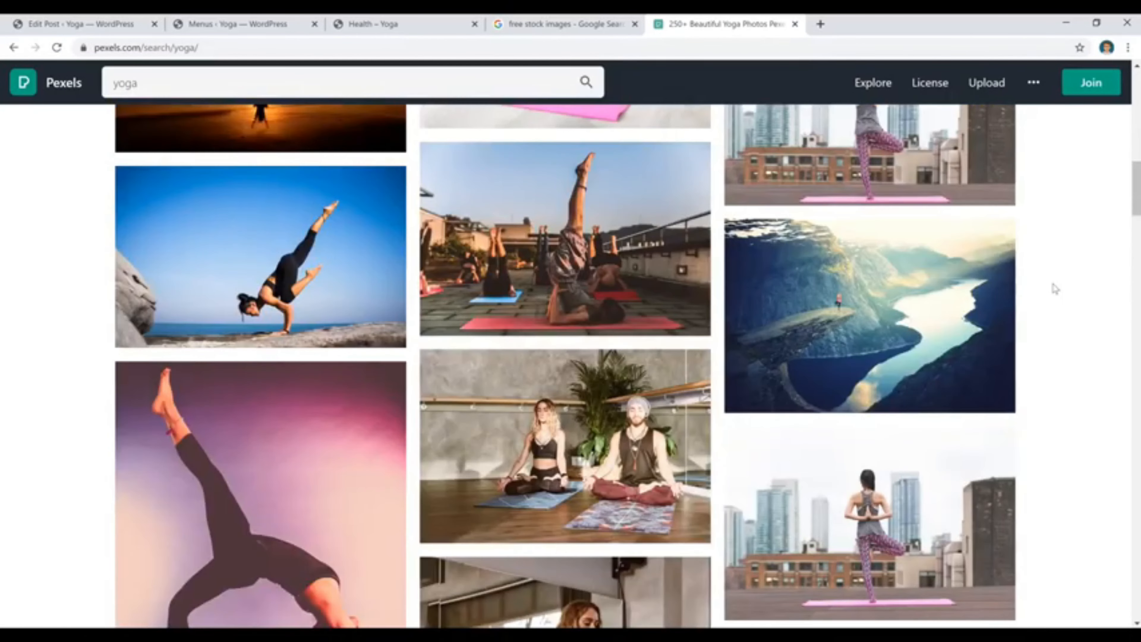
pyautogui.scroll(-5, 1054, 289)
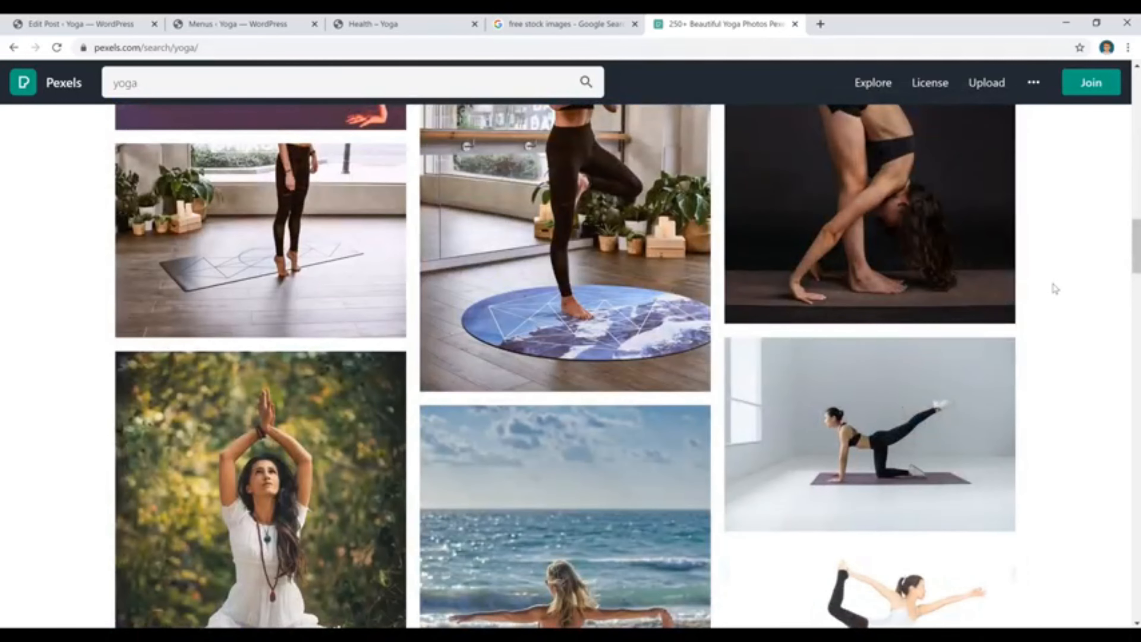
pyautogui.click(911, 360)
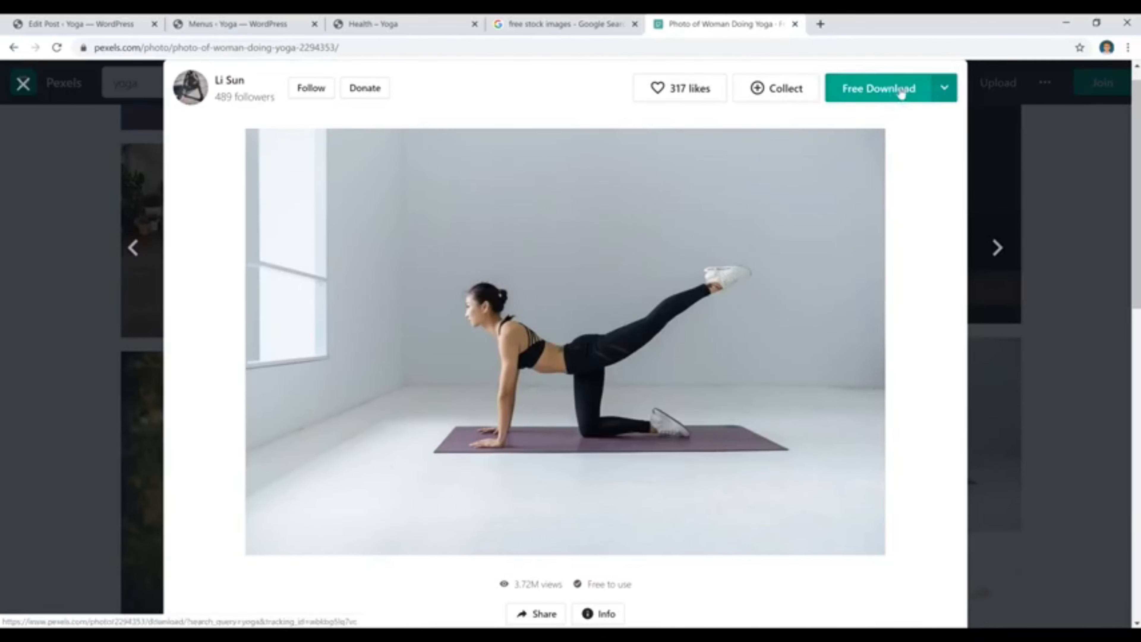
pyautogui.click(946, 89)
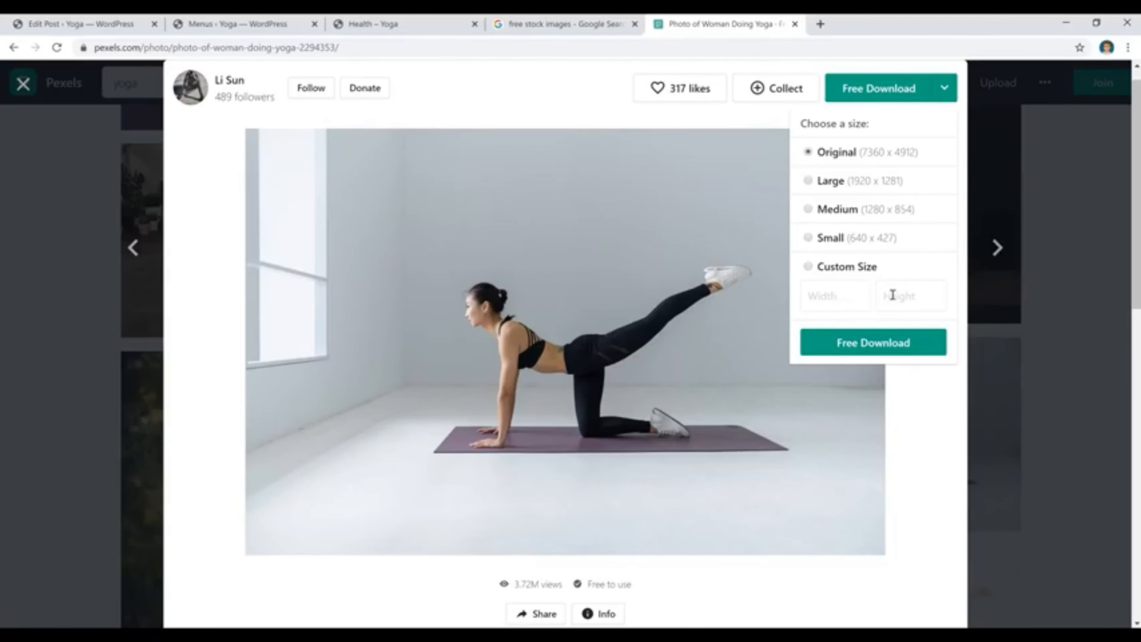
pyautogui.click(888, 345)
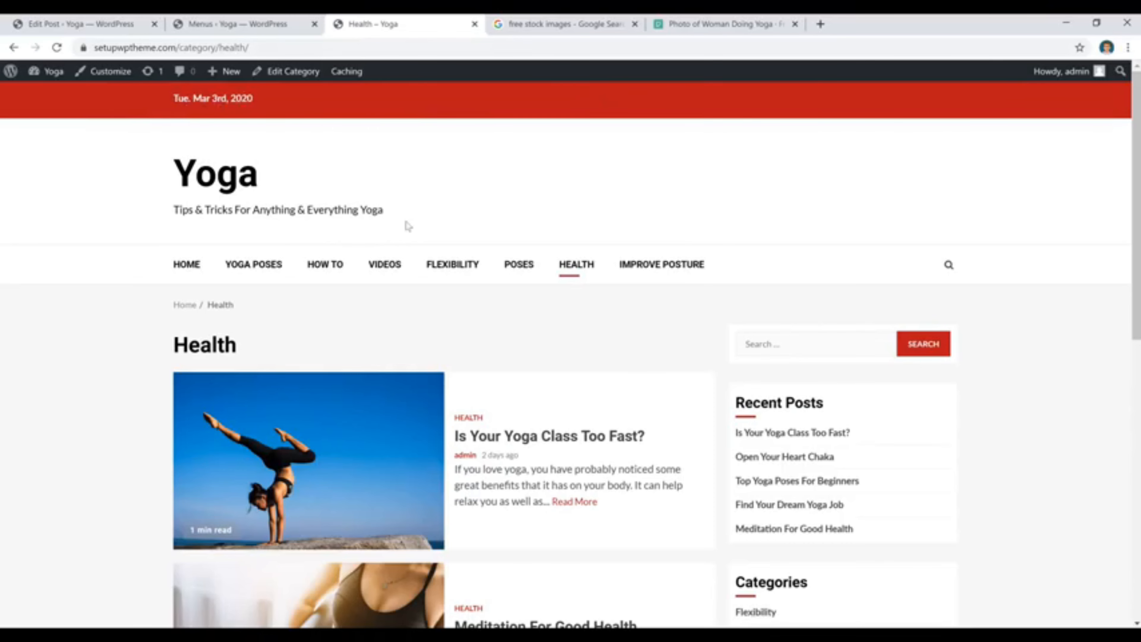
# Switch to the live yoga site, open its customizer at Site Identity and bring up the logo image selection.
pyautogui.click(112, 79)
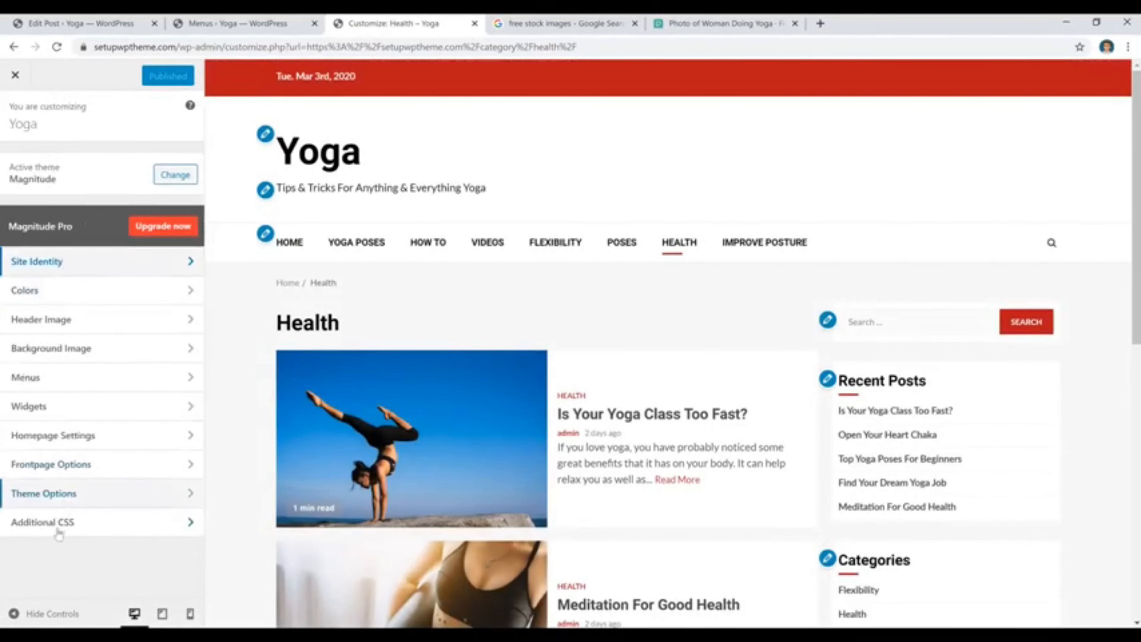
pyautogui.click(105, 271)
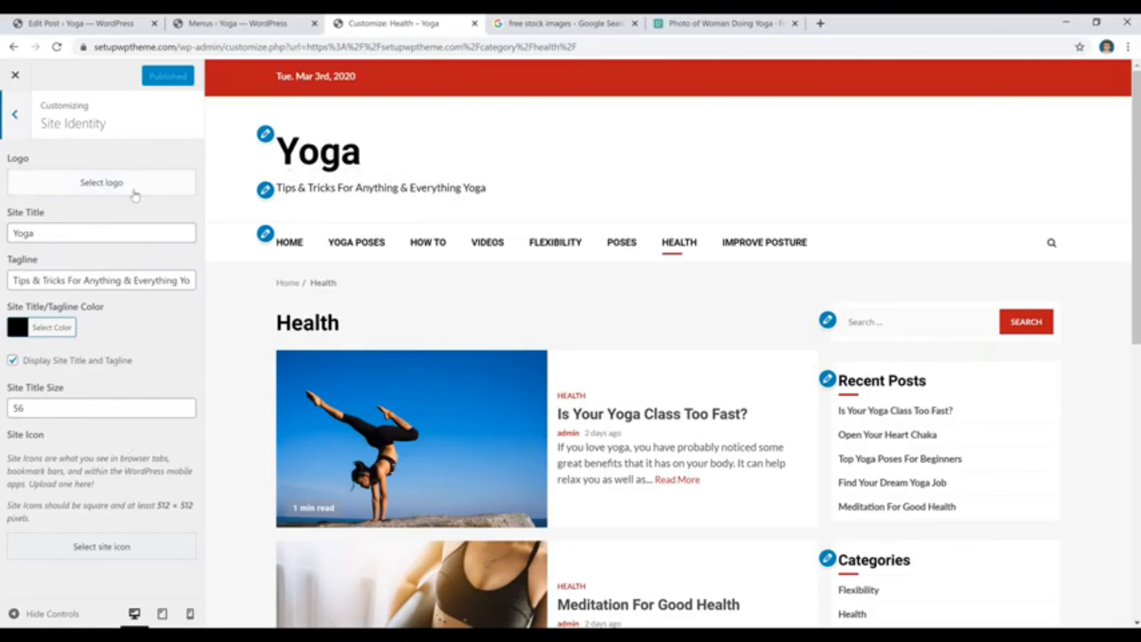
pyautogui.click(106, 191)
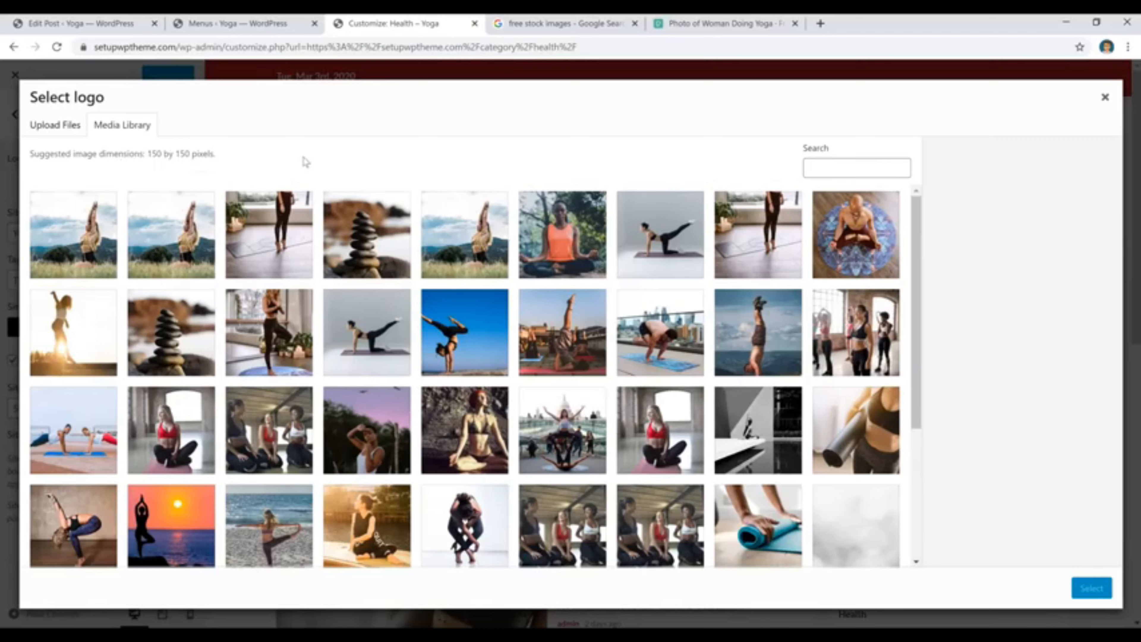
# Examine the custom size download option for the photo on Pexels, and close the site's logo selection without choosing an image.
pyautogui.click(751, 31)
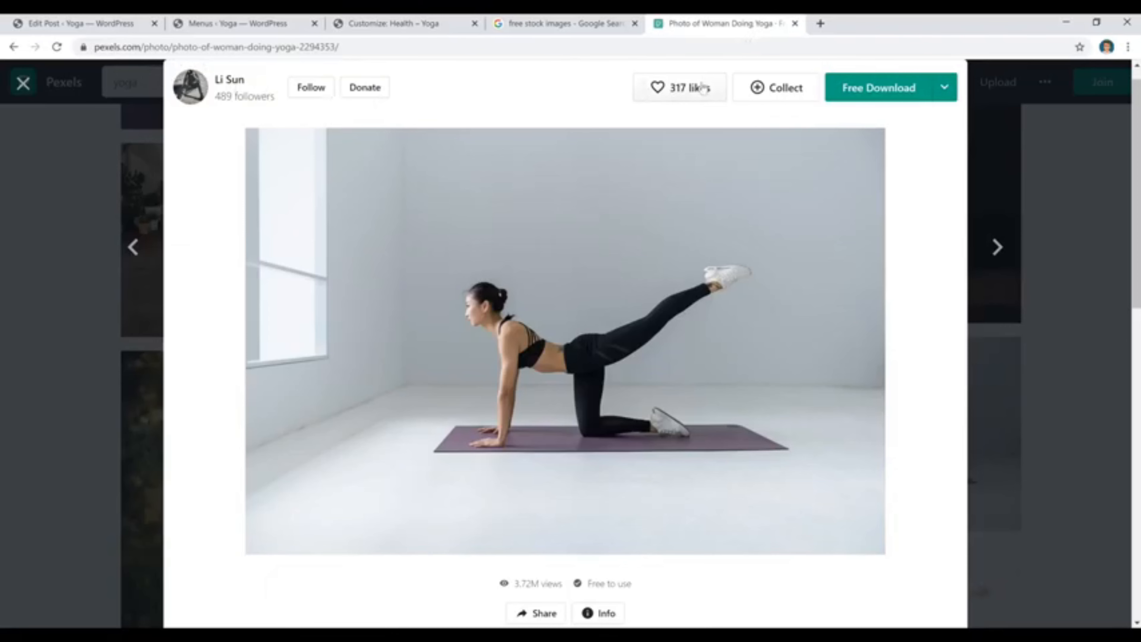
pyautogui.click(944, 88)
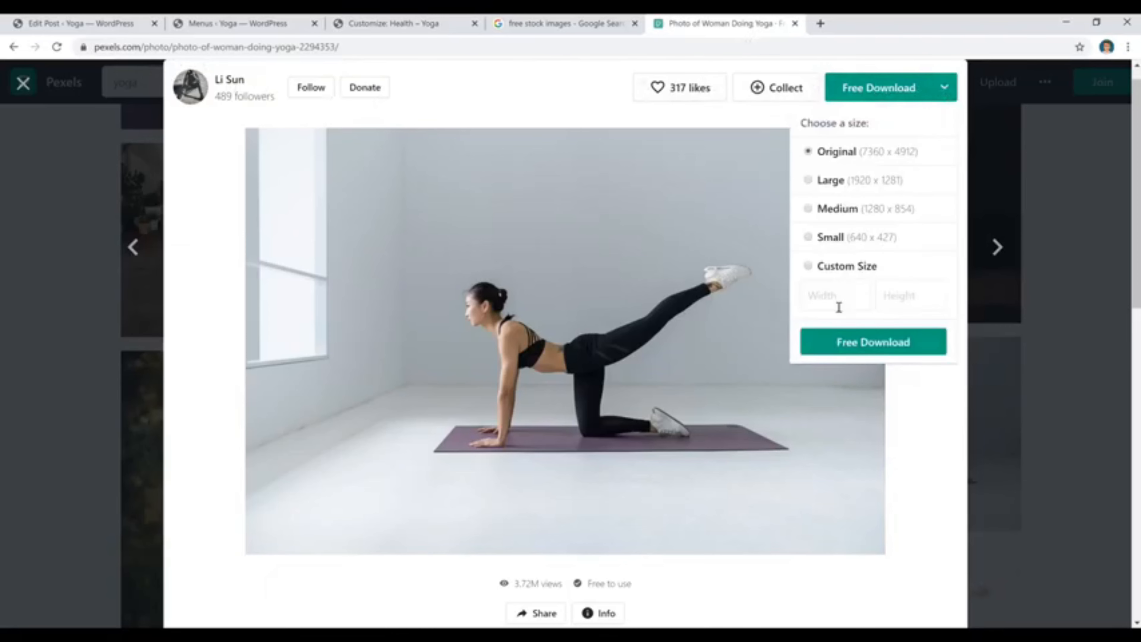
pyautogui.click(808, 267)
pyautogui.click(825, 295)
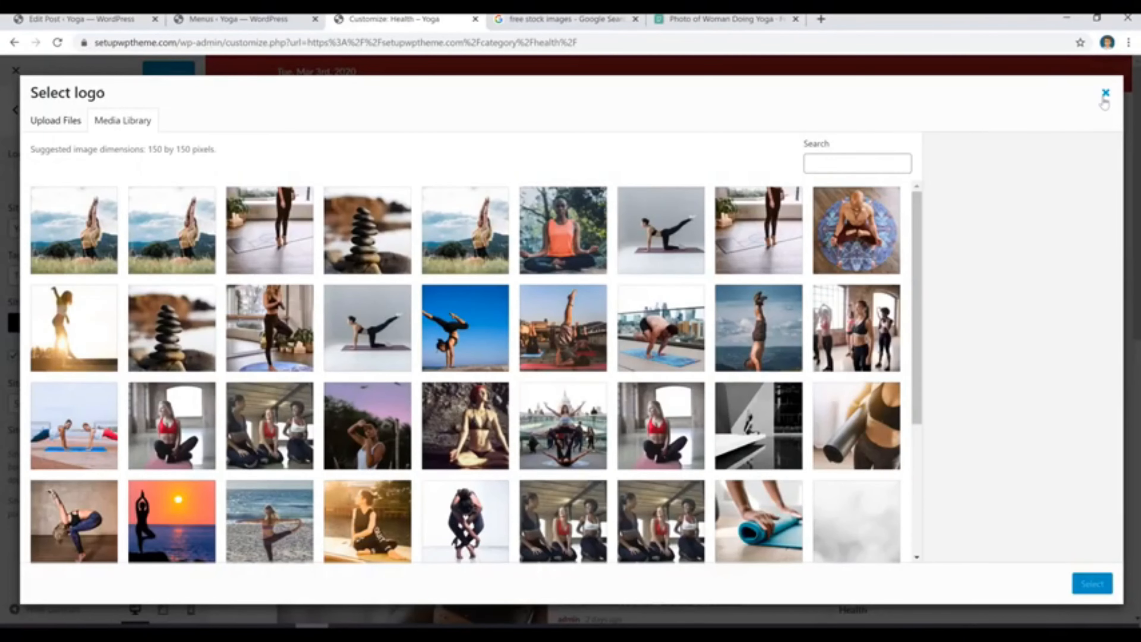
pyautogui.click(1104, 102)
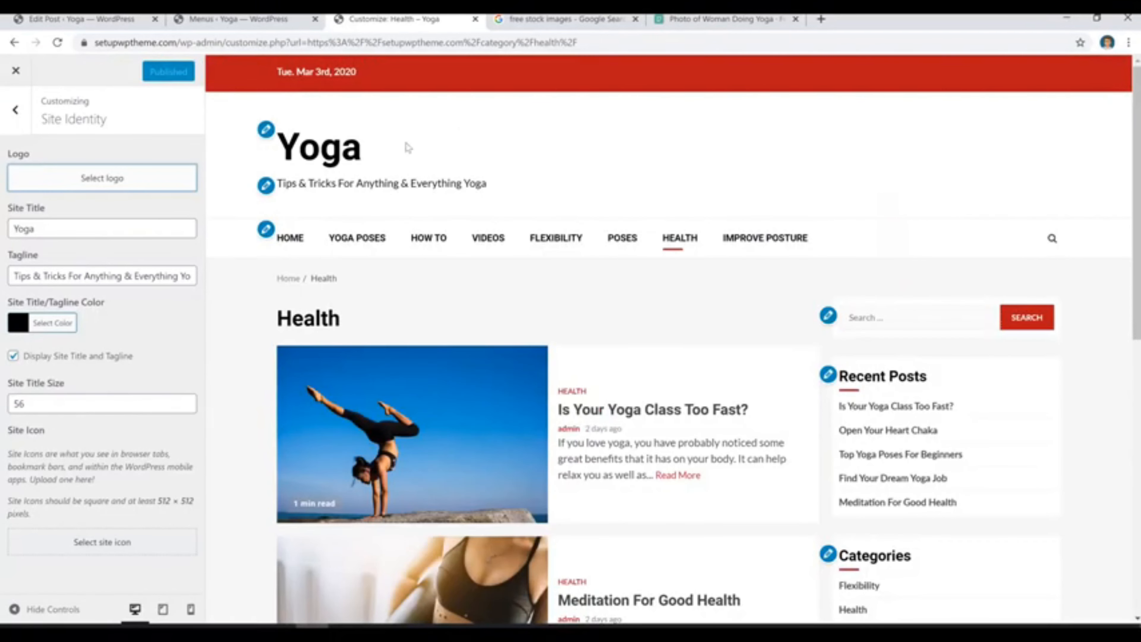
# Try gray and green (#81d742) as the site title and tagline color, set it back to black, and leave Site Identity.
pyautogui.click(104, 230)
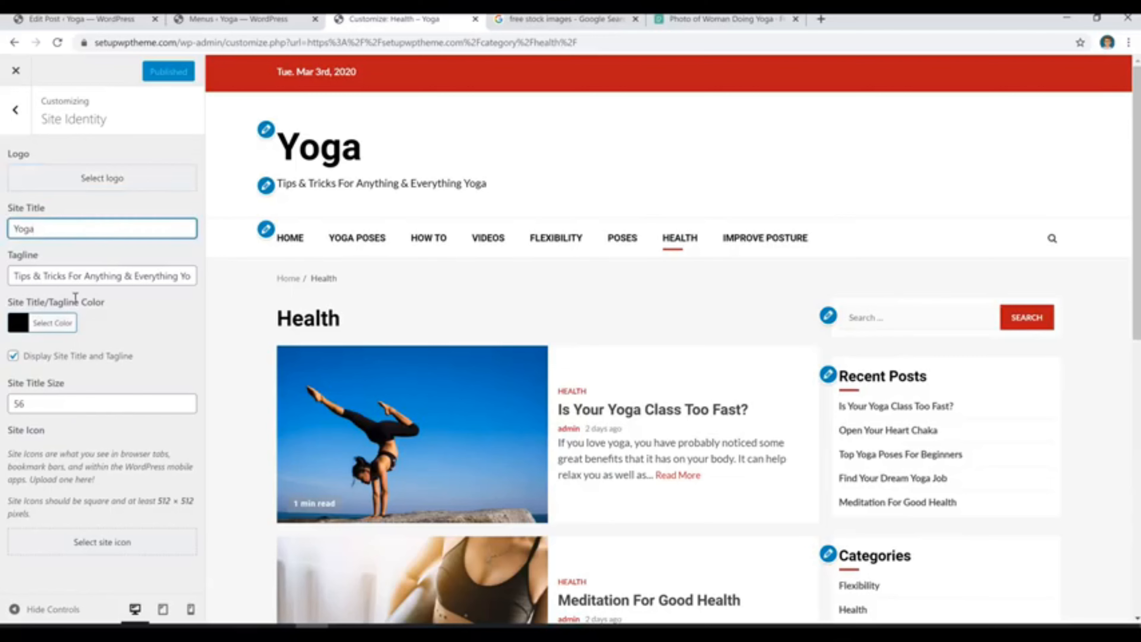
pyautogui.click(34, 327)
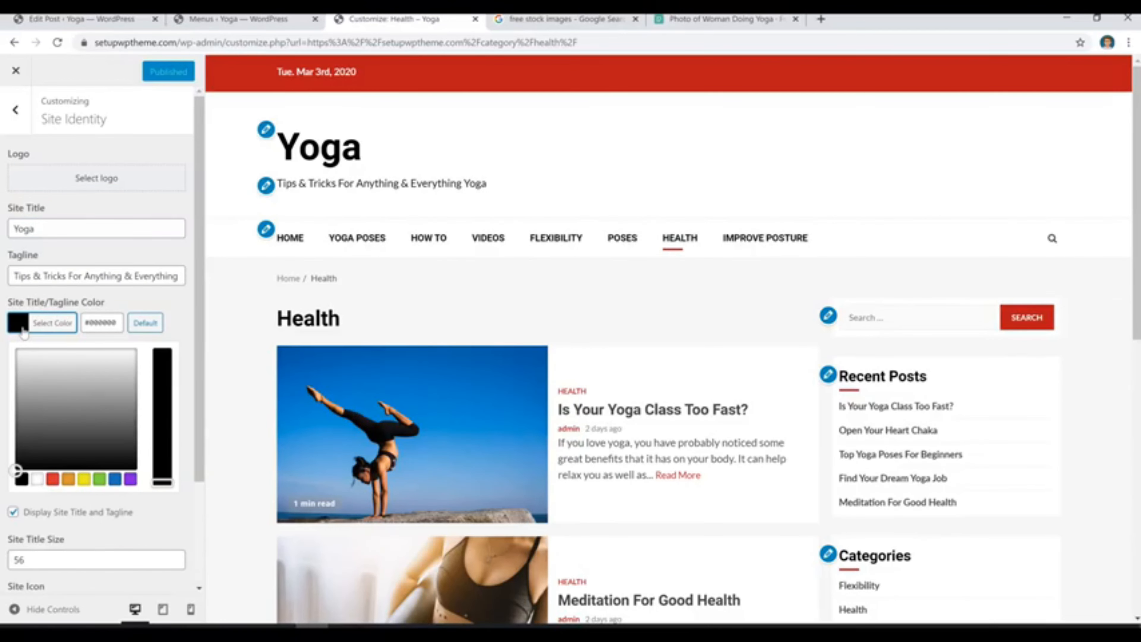
pyautogui.moveTo(49, 405)
pyautogui.mouseDown()
pyautogui.moveTo(76, 387)
pyautogui.moveTo(111, 390)
pyautogui.moveTo(120, 430)
pyautogui.moveTo(122, 404)
pyautogui.mouseUp()
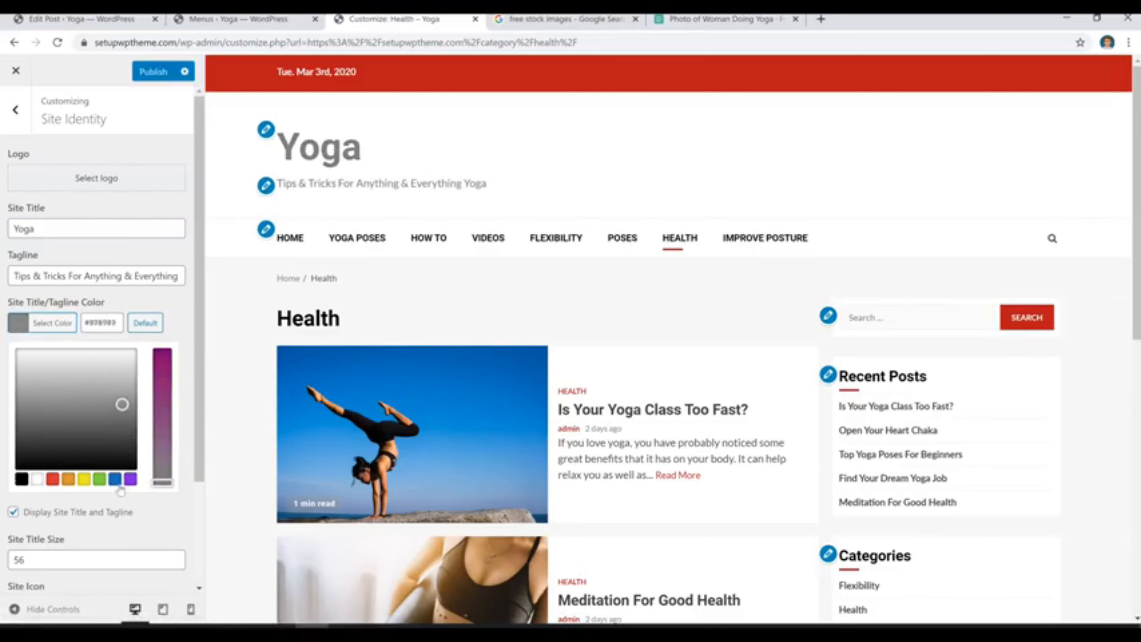
pyautogui.click(98, 481)
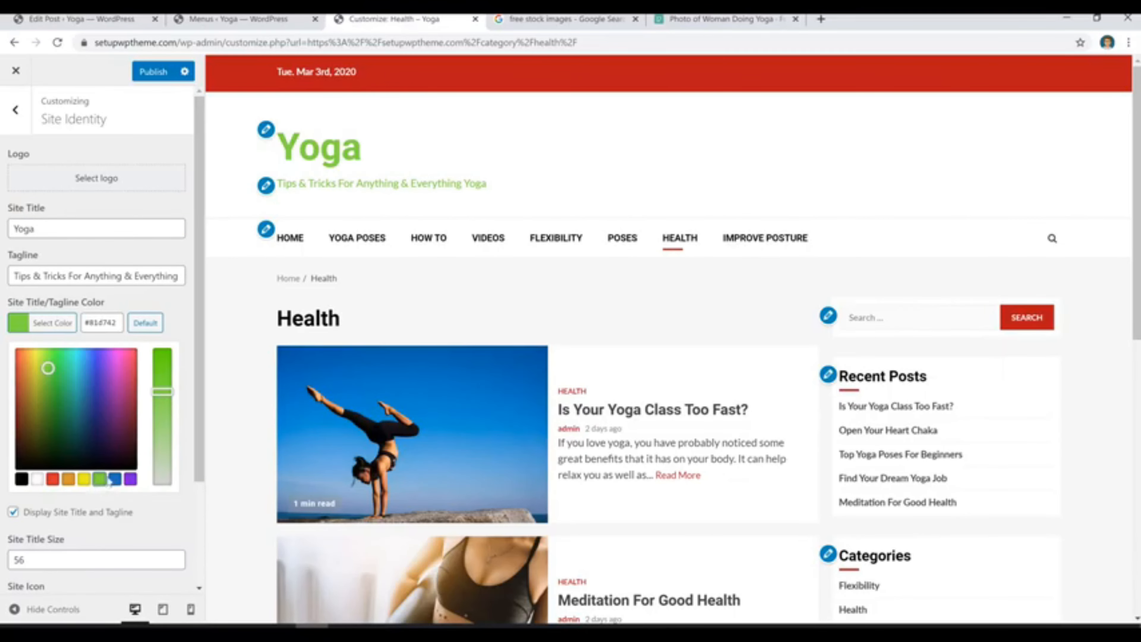
pyautogui.click(21, 479)
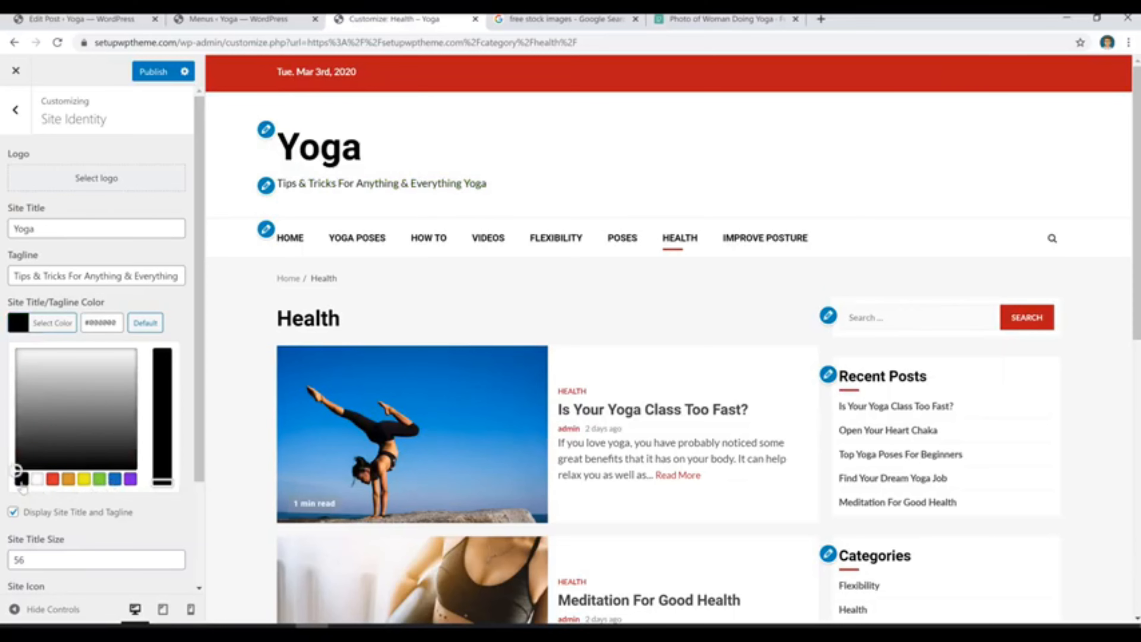
pyautogui.click(96, 559)
pyautogui.click(15, 111)
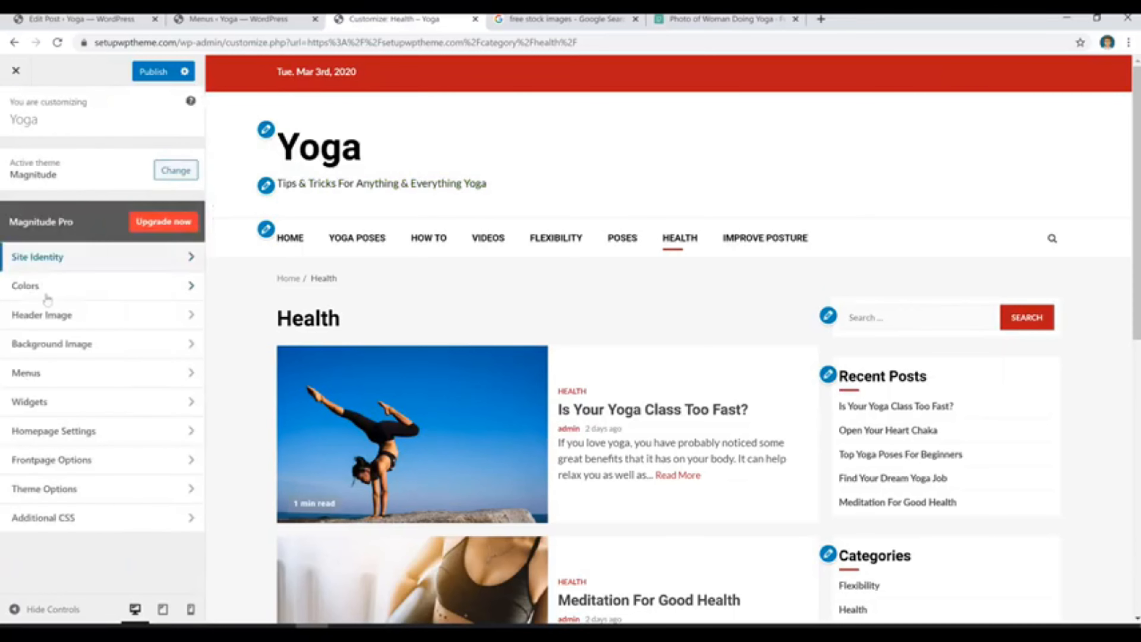
# Set the site's background color to the very light gray #f9f9f9 and publish the change.
pyautogui.click(79, 294)
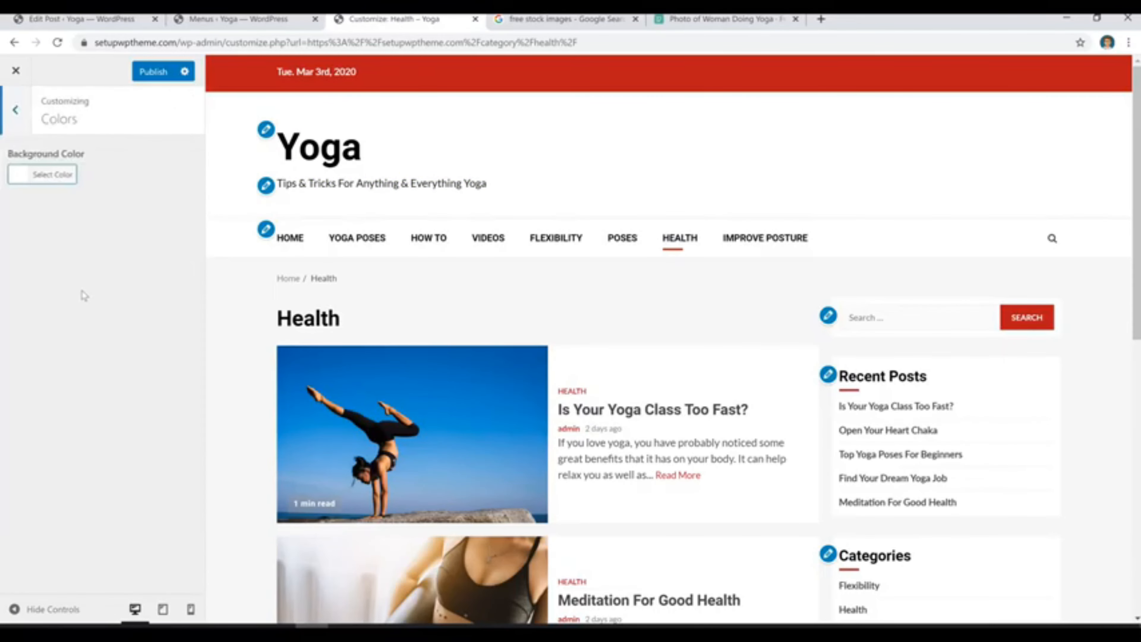
pyautogui.click(22, 182)
pyautogui.click(32, 209)
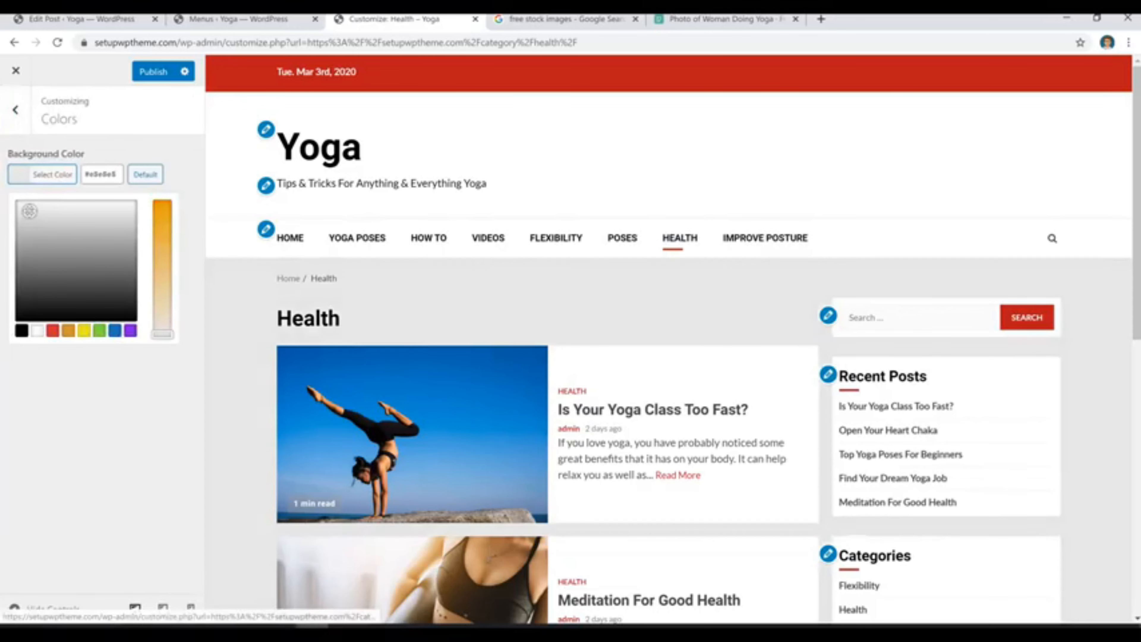
pyautogui.moveTo(32, 209); pyautogui.dragTo(25, 203)
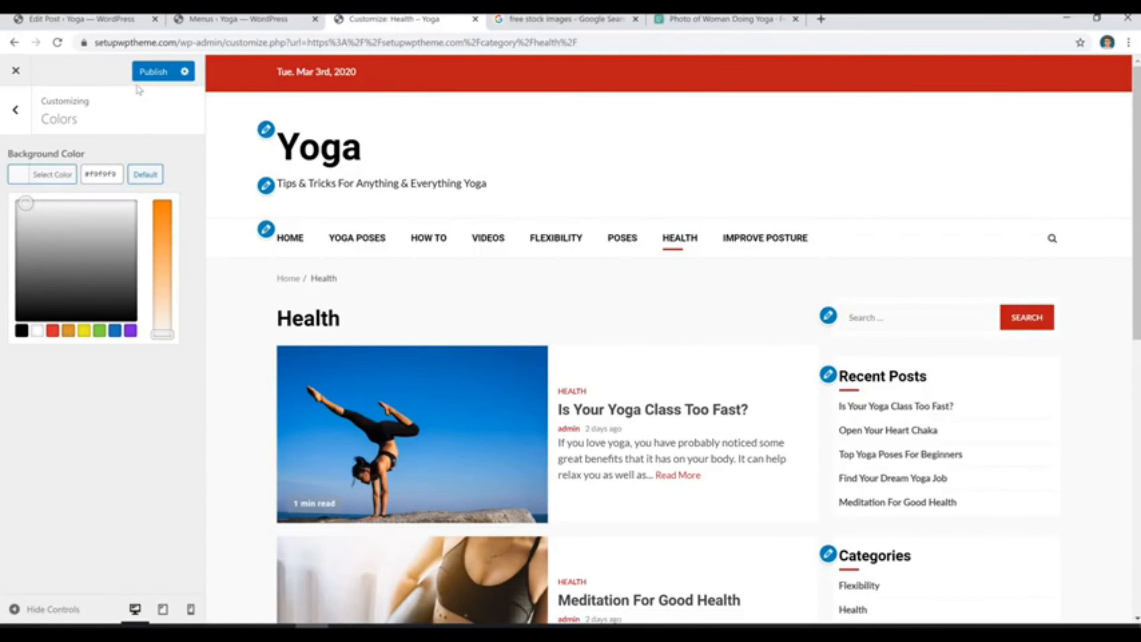
pyautogui.click(153, 72)
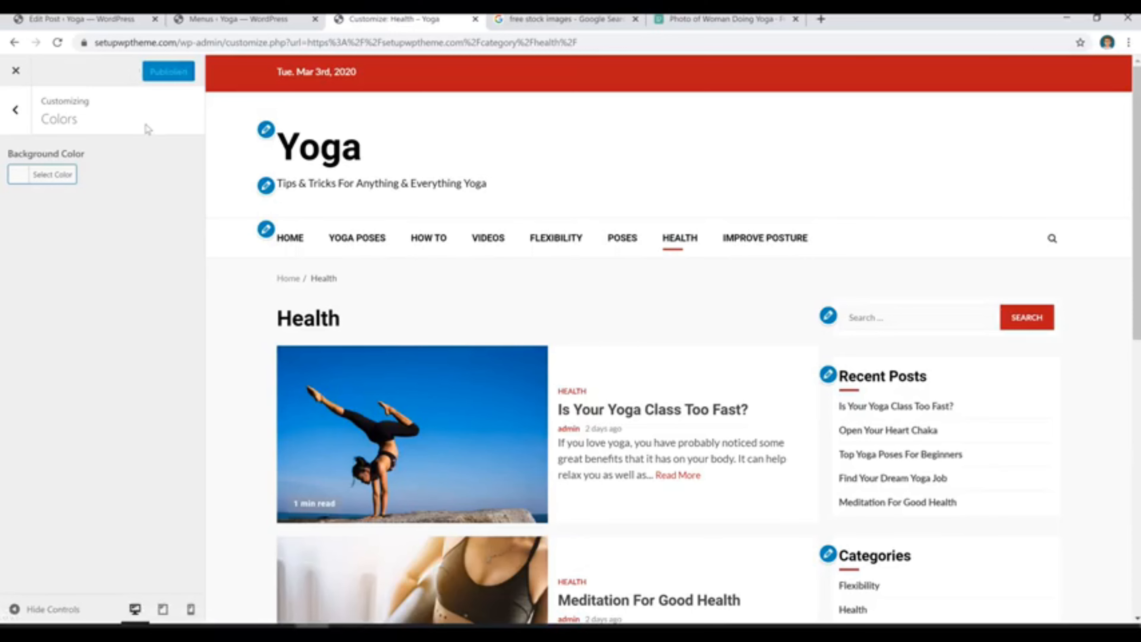
# Review the Header Image settings and check the custom size download option for the photo on Pexels.
pyautogui.click(15, 111)
pyautogui.click(99, 324)
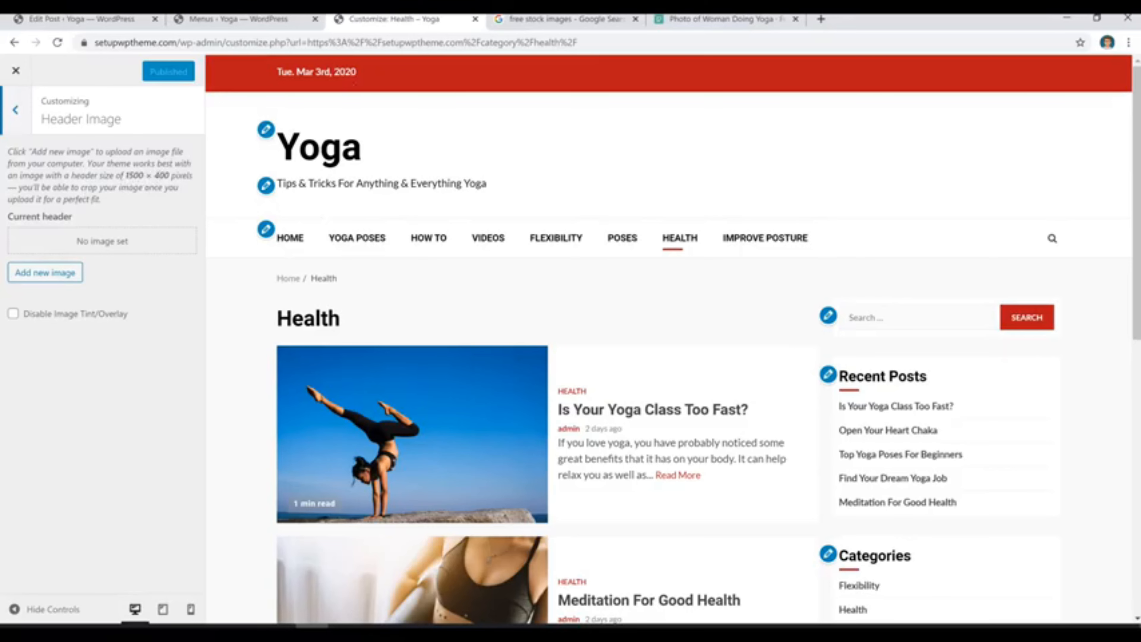
pyautogui.click(726, 19)
pyautogui.click(945, 82)
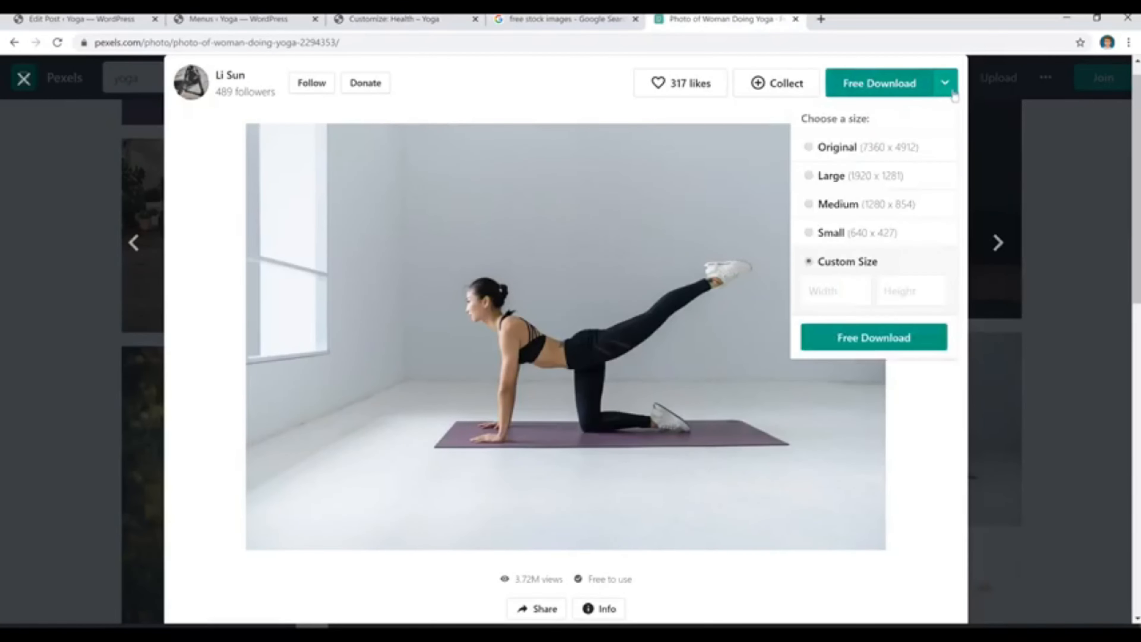
pyautogui.click(952, 94)
pyautogui.click(947, 92)
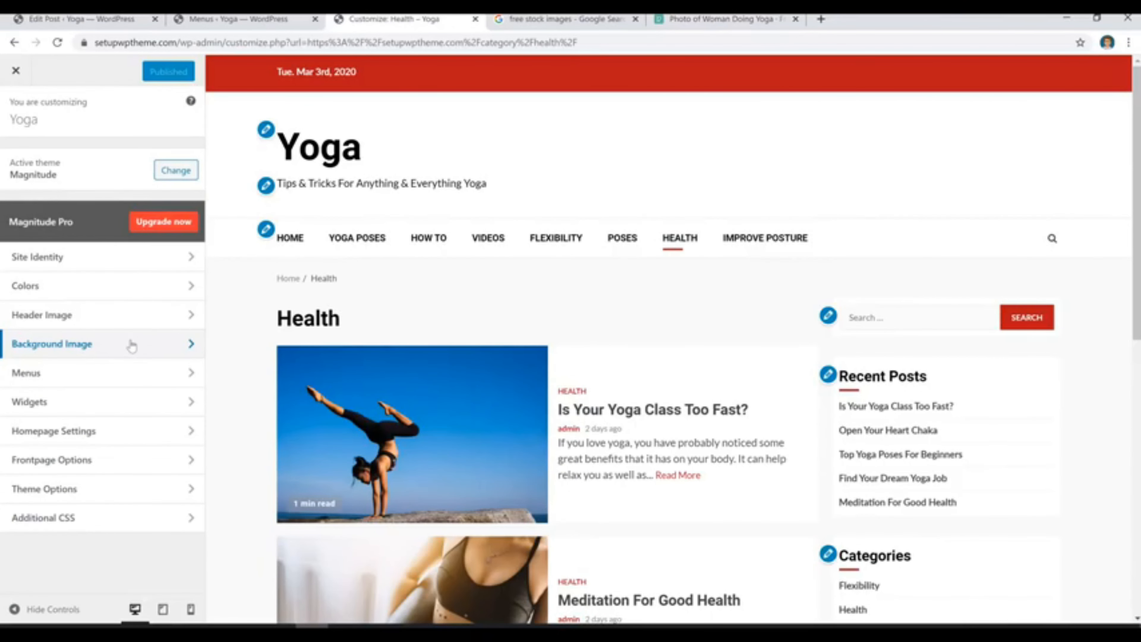
# Review the customizer's Background Image settings and the theme's Header Options for showing the date and social menu.
pyautogui.click(133, 342)
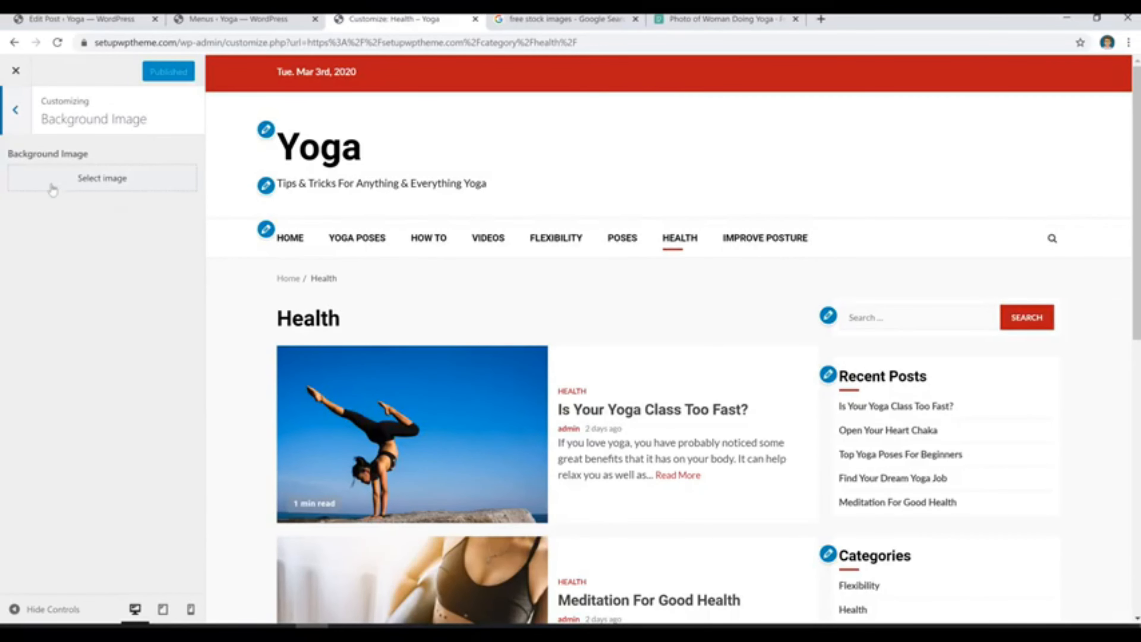
pyautogui.click(11, 121)
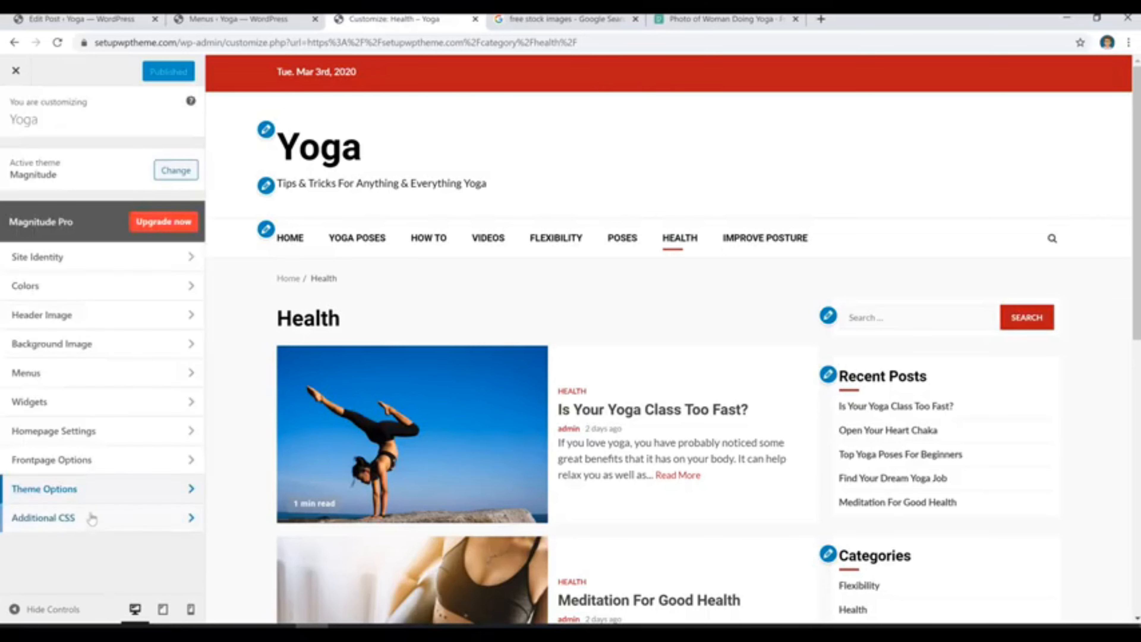
pyautogui.click(148, 484)
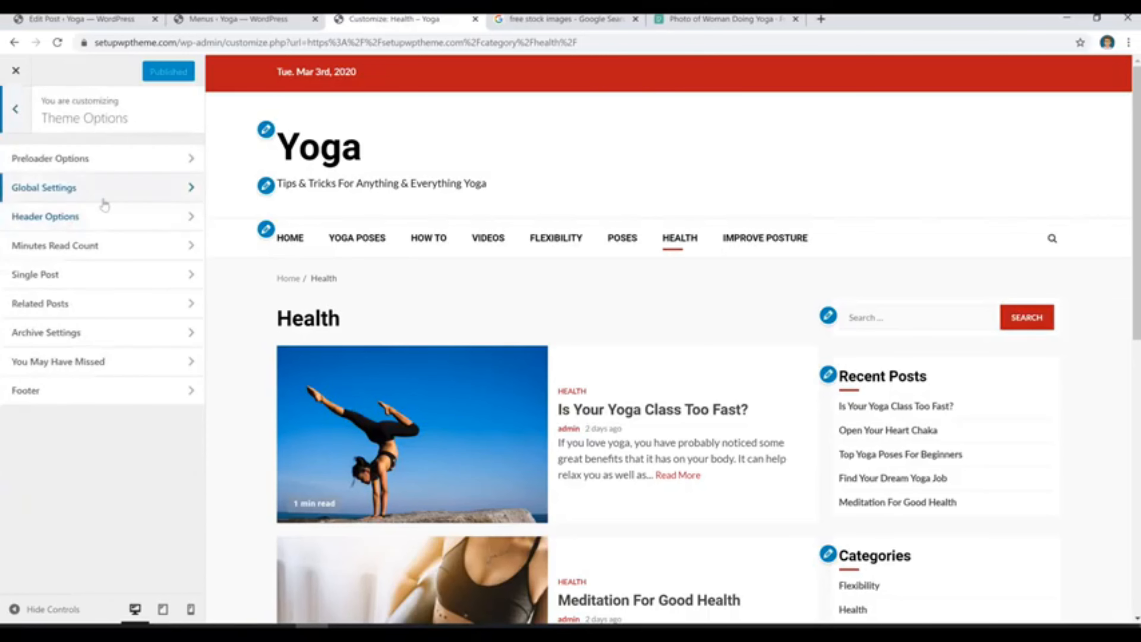
pyautogui.click(110, 220)
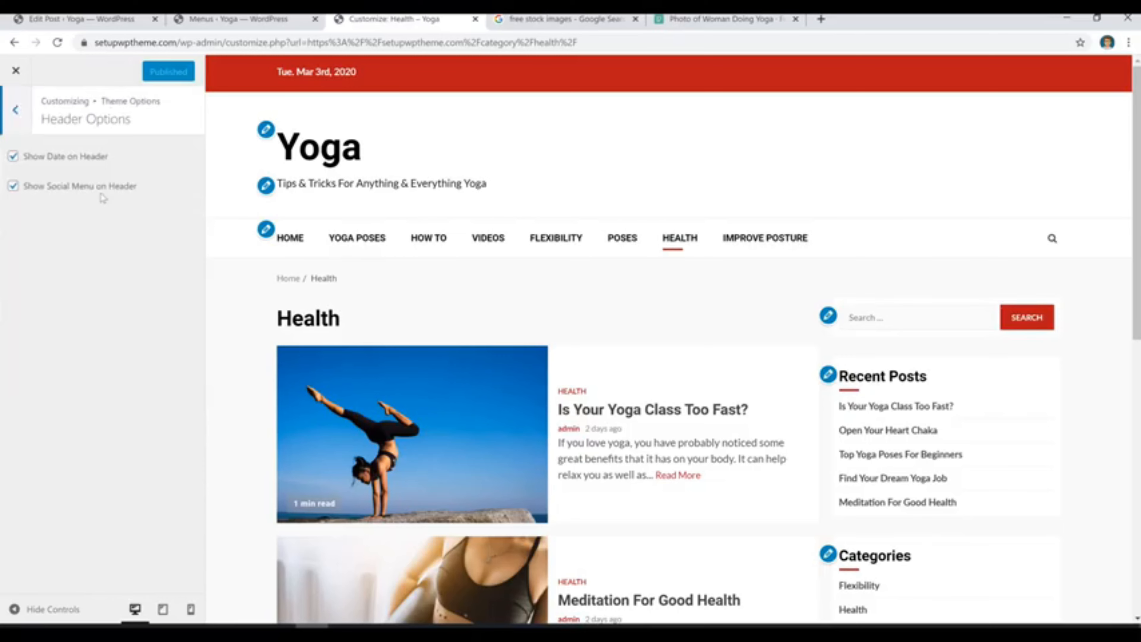
pyautogui.click(47, 160)
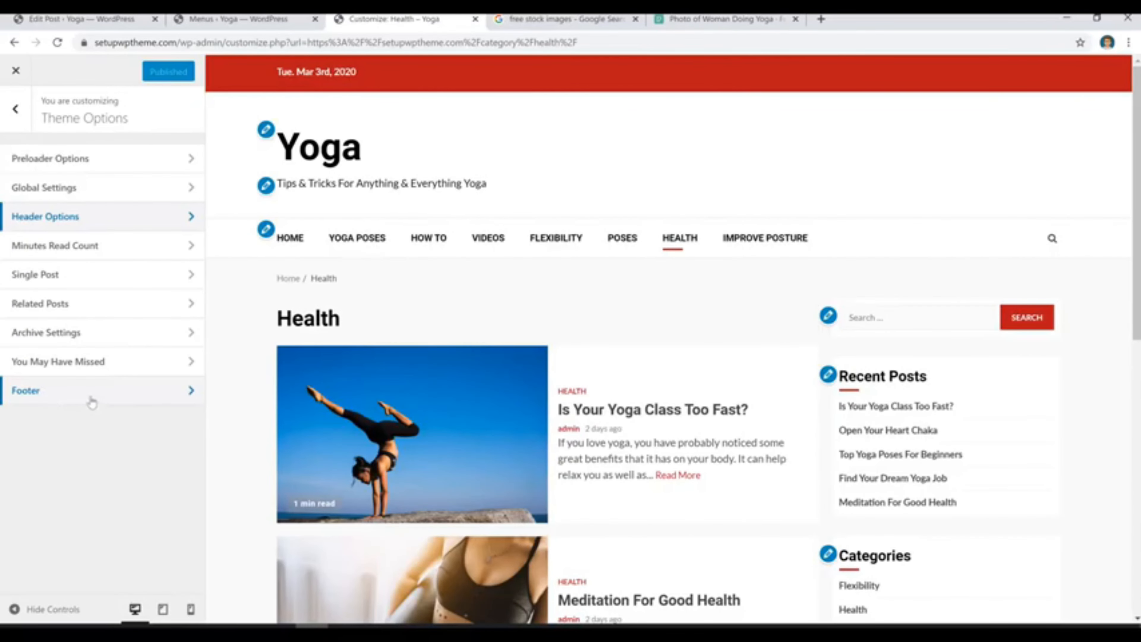
# Examine the theme's Footer settings for copyright text and compare them with the footer in the page preview.
pyautogui.click(90, 399)
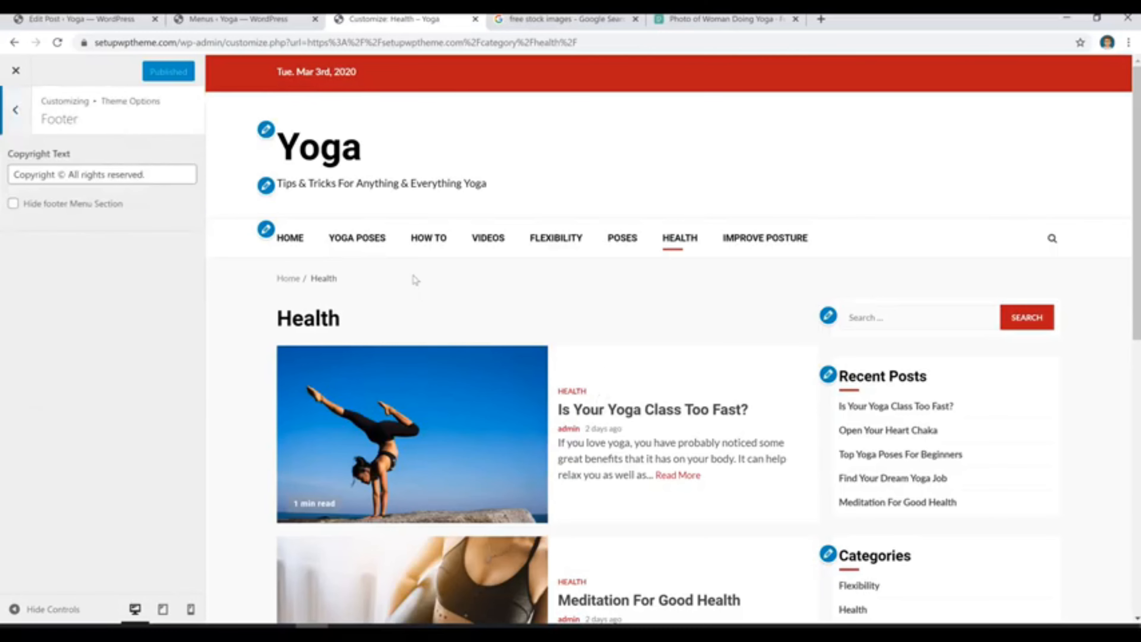
pyautogui.scroll(-2, 665, 335)
pyautogui.scroll(-10, 669, 335)
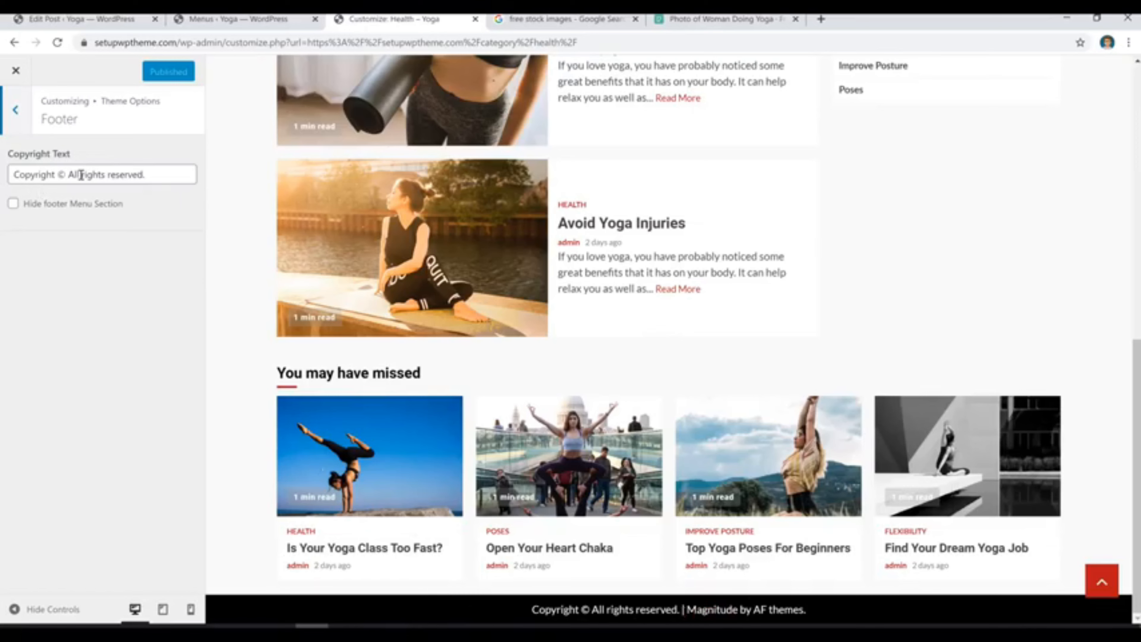
pyautogui.click(15, 109)
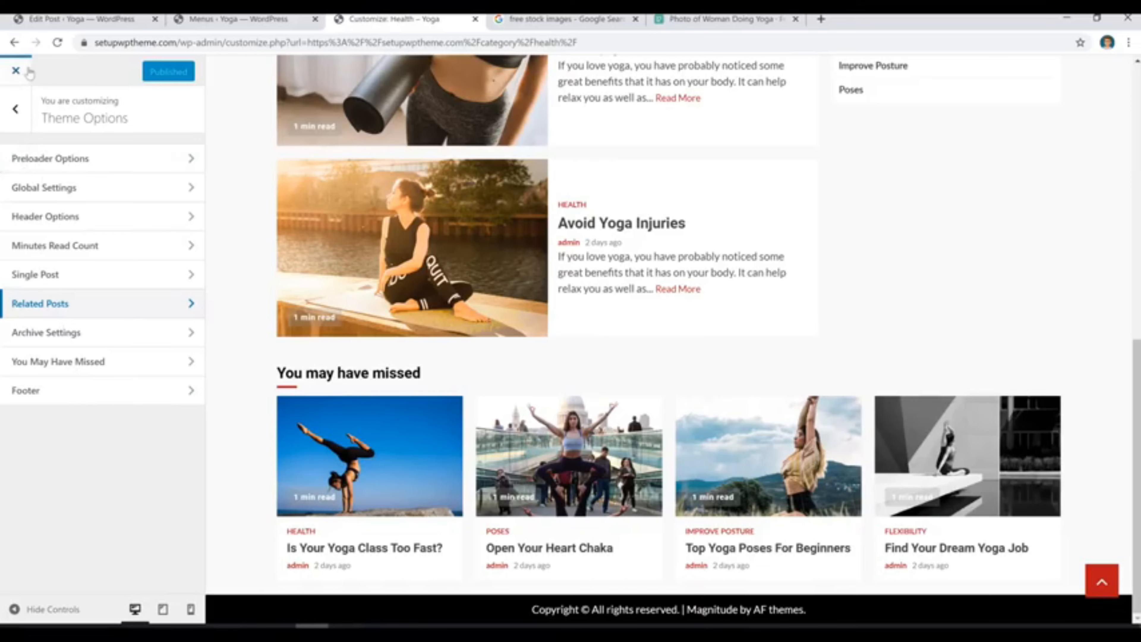
# Close the customizer and look over the featured posts, post list and sidebar on the live home page.
pyautogui.click(17, 73)
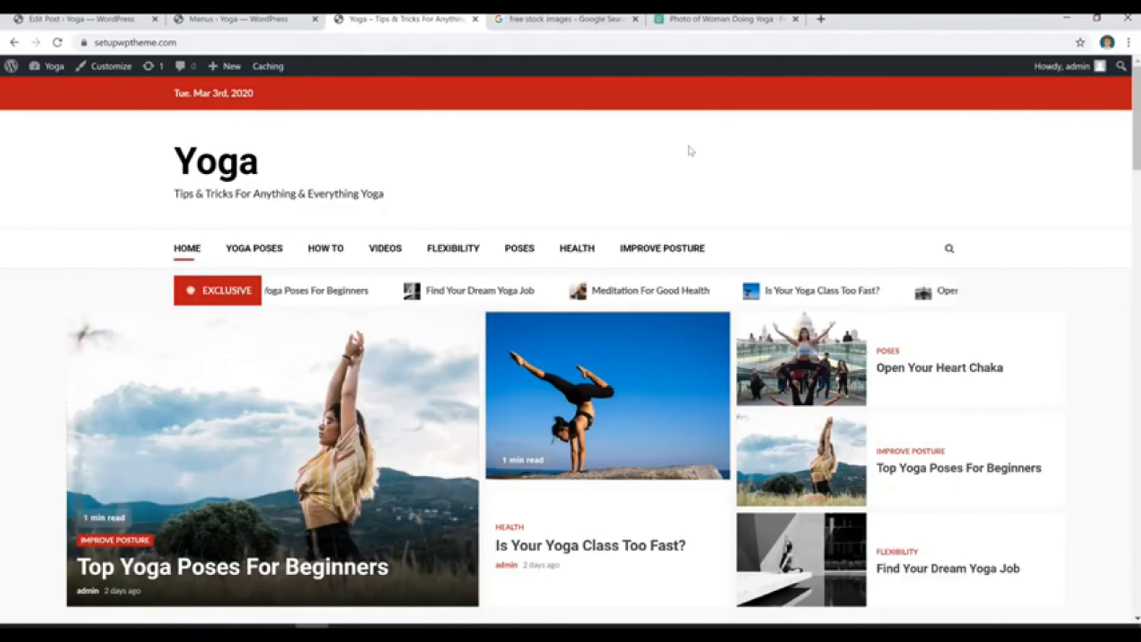
pyautogui.scroll(-15, 650, 369)
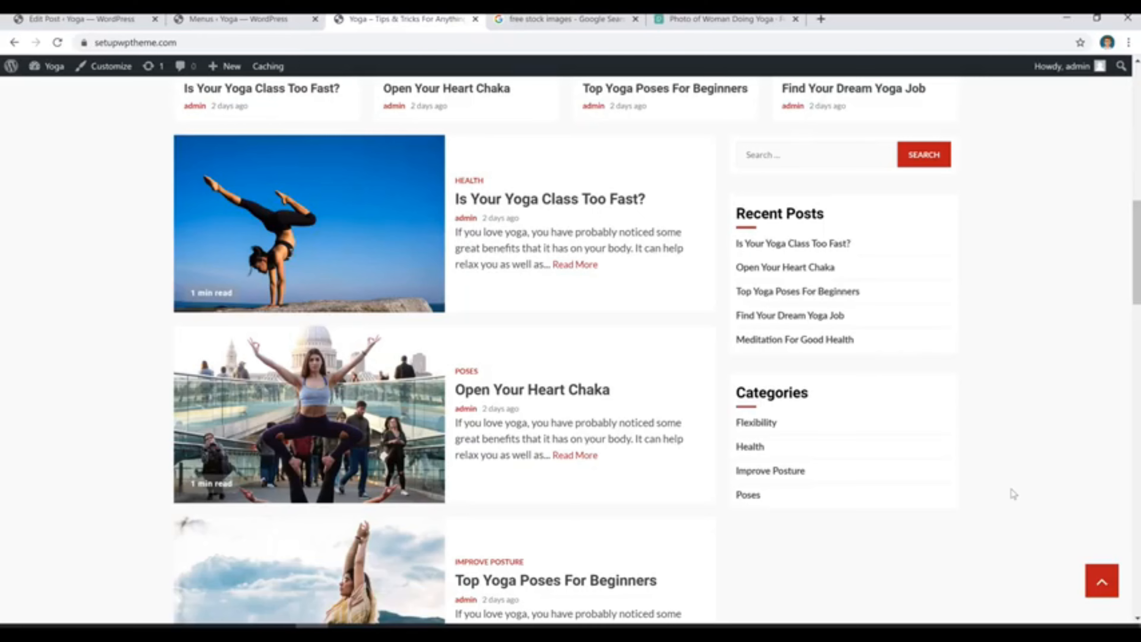
pyautogui.scroll(15, 1025, 485)
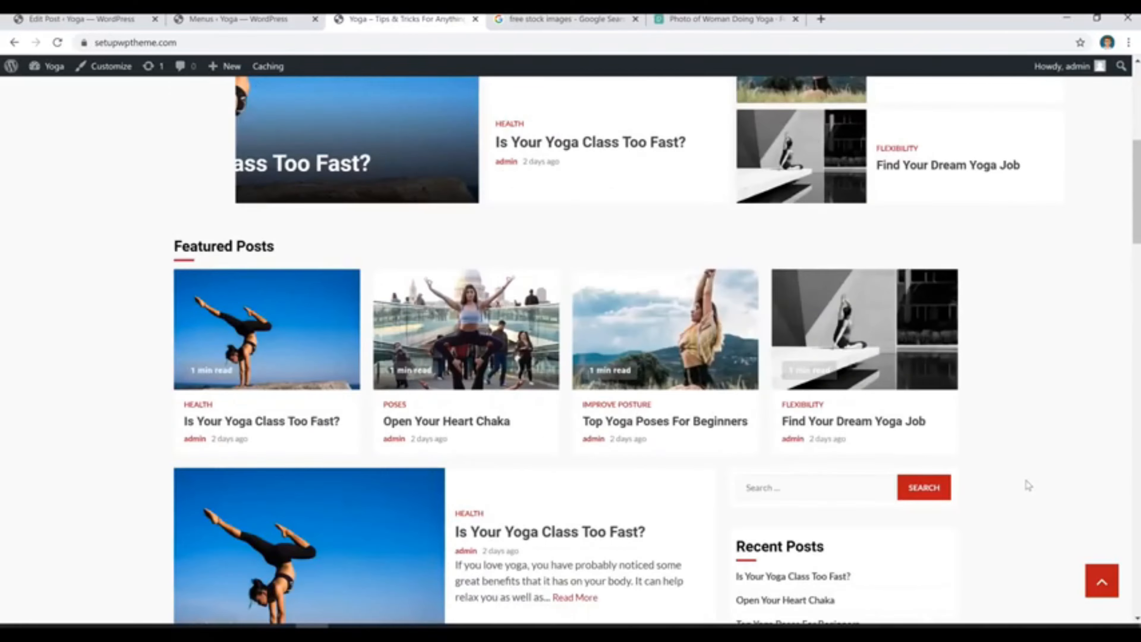